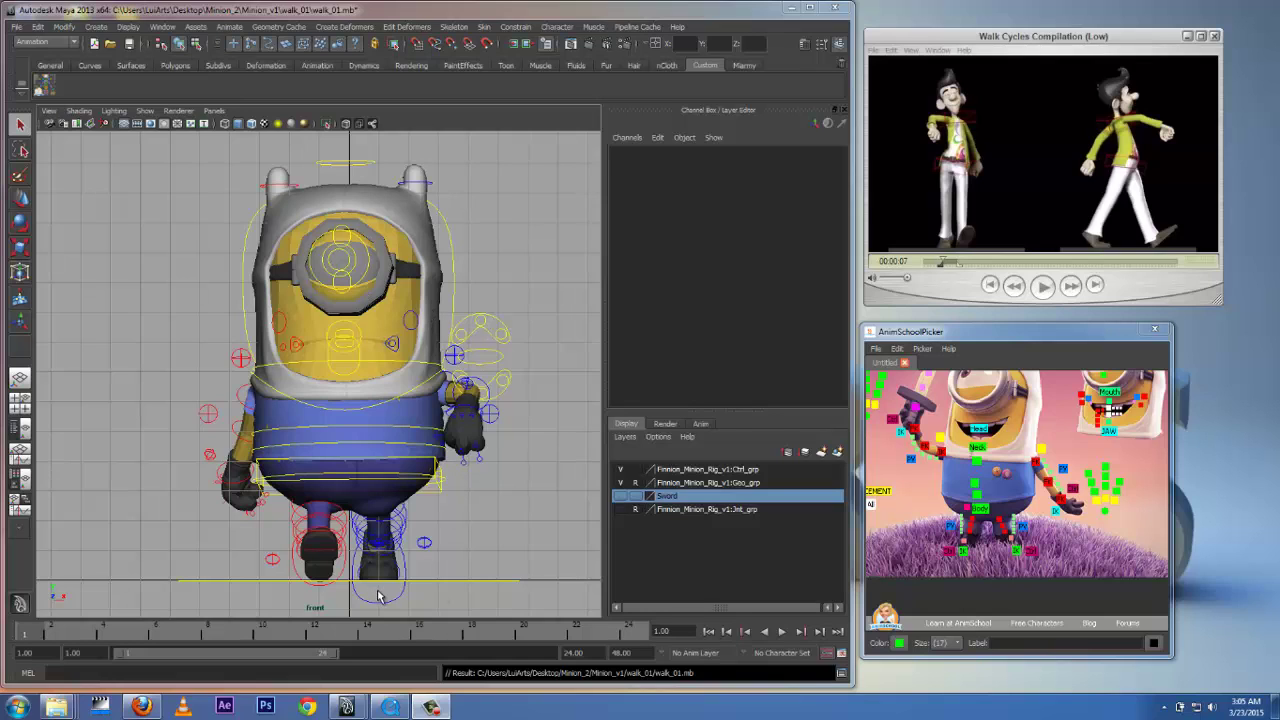
Step through the keyed walk poses from frame 1 to 5 with the left leg IK control selected and compare them with the reference video
{"action": "left_click", "coordinate": [403, 610]}
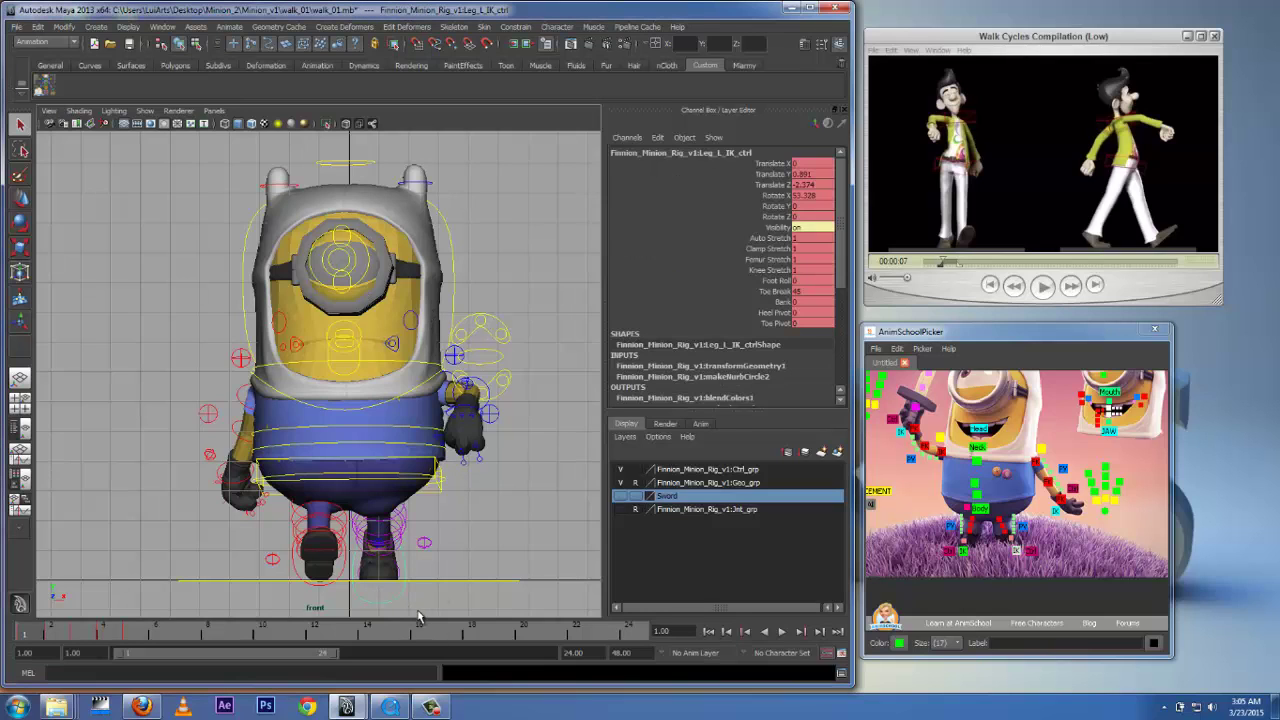
{"action": "left_click", "coordinate": [50, 636]}
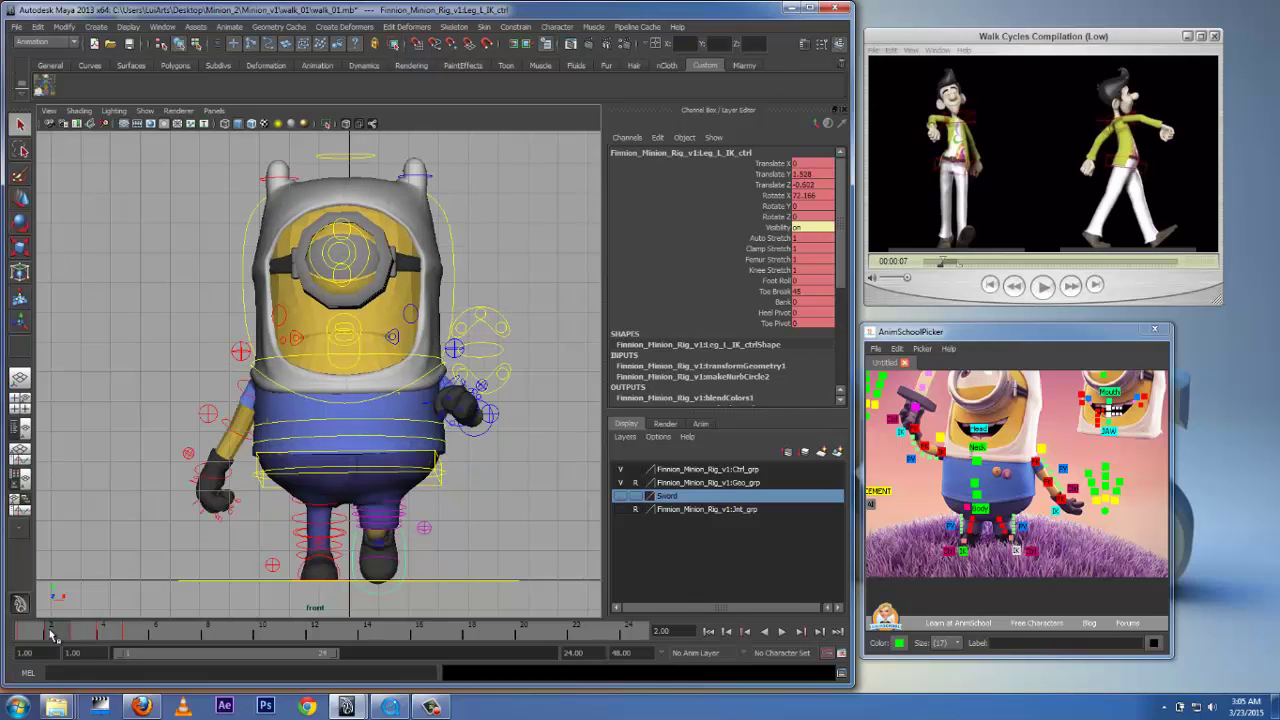
{"action": "key", "text": "alt+period"}
{"action": "key", "text": "alt+period"}
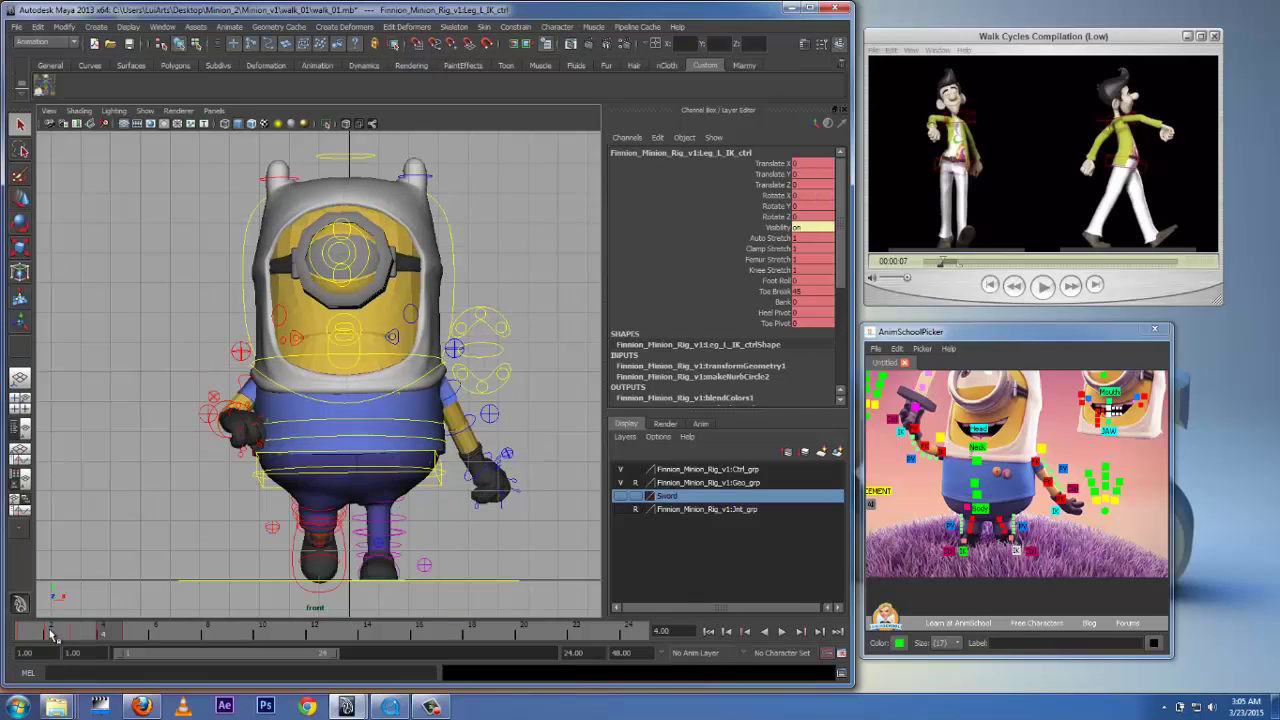
{"action": "key", "text": "alt+period"}
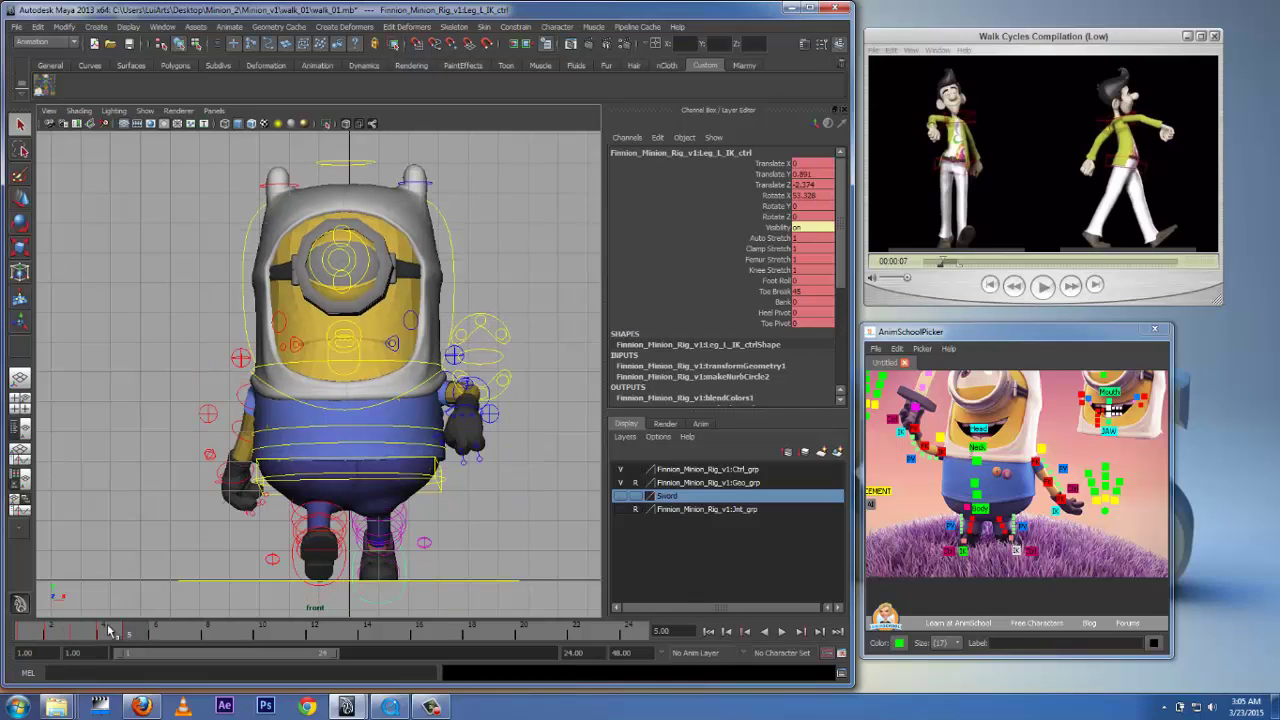
{"action": "left_click", "coordinate": [30, 634]}
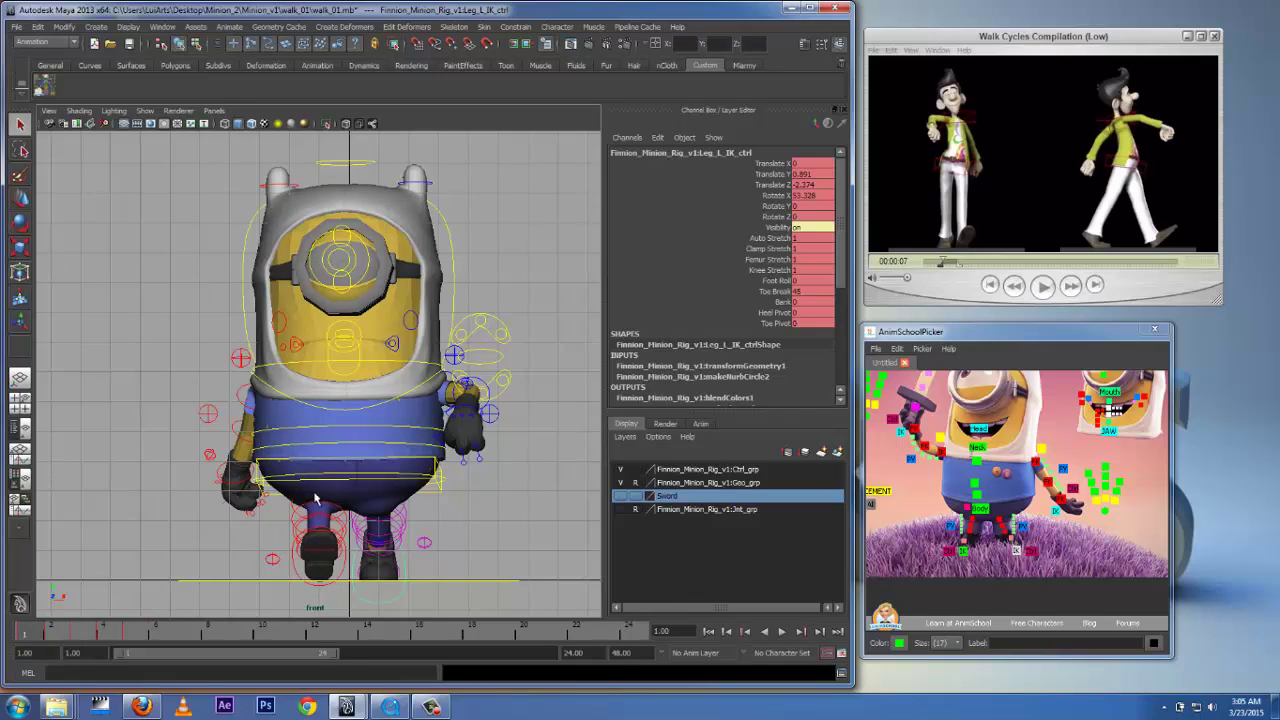
{"action": "key", "text": "alt+period"}
{"action": "key", "text": "alt+period"}
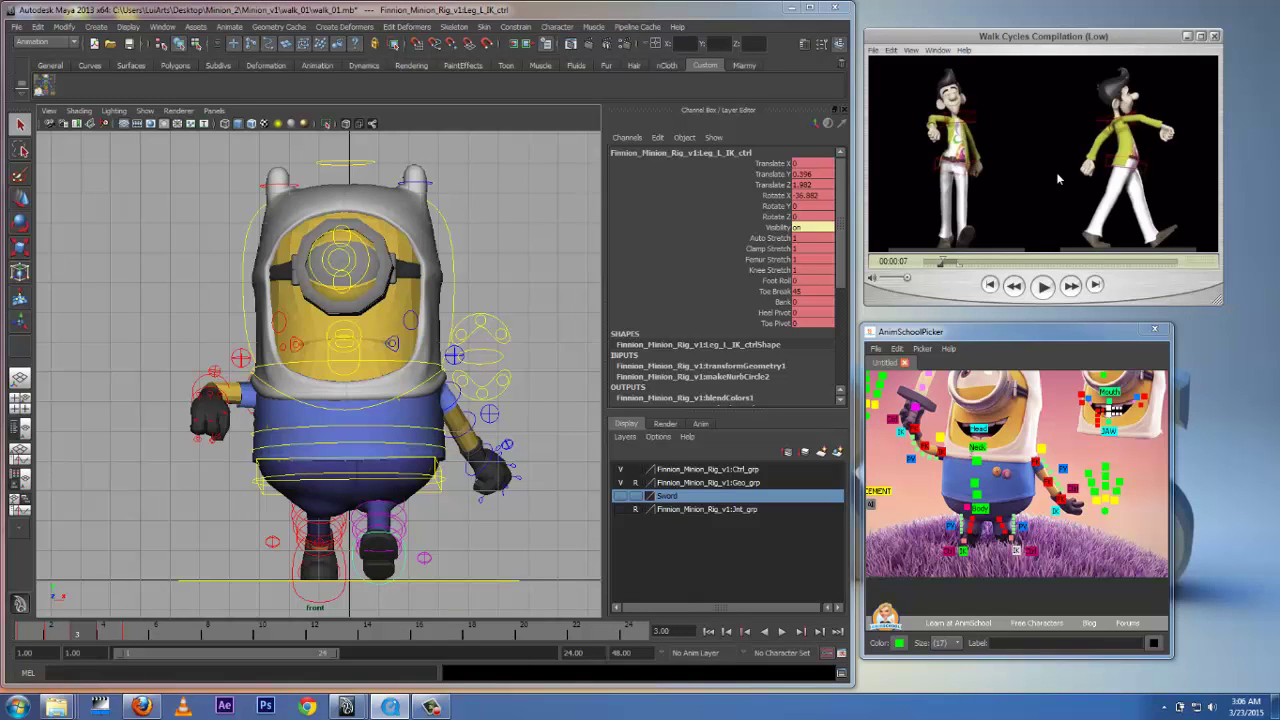
{"action": "key", "text": "space"}
{"action": "key", "text": "space"}
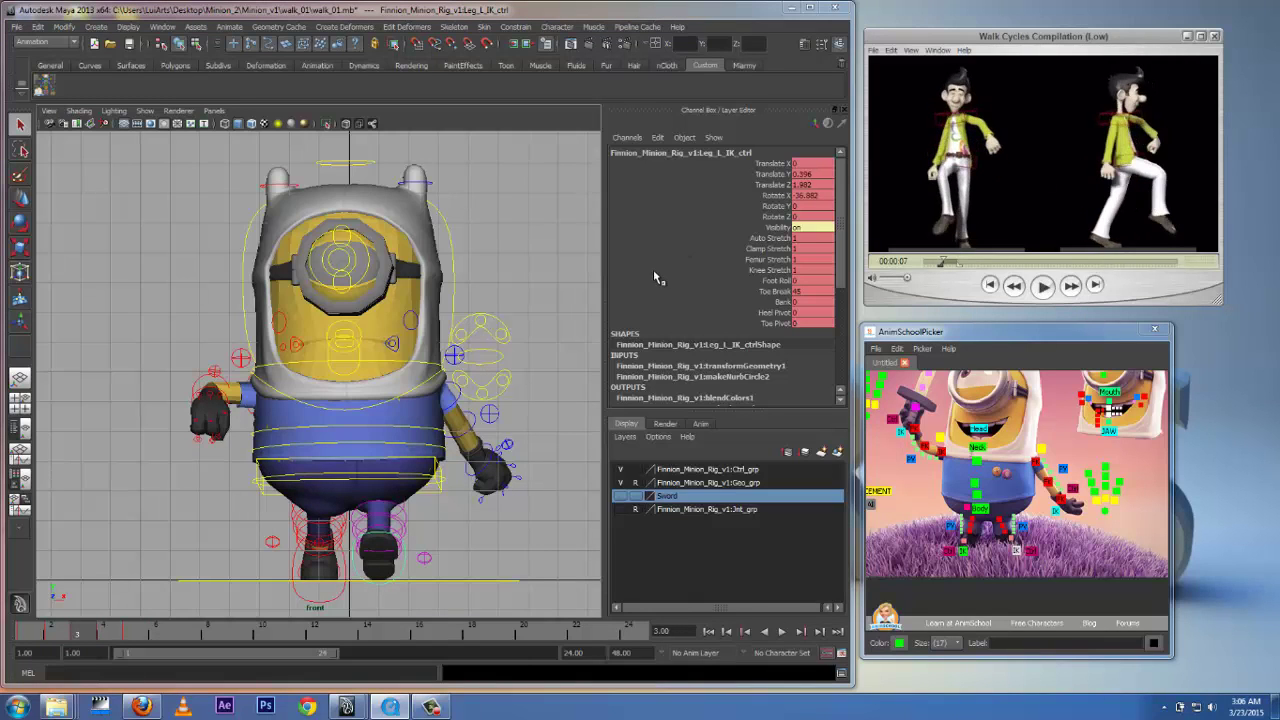
Try moving the right leg IK control at frame 1 in the front view, and undo the move
{"action": "left_click", "coordinate": [416, 582]}
{"action": "left_click", "coordinate": [334, 588]}
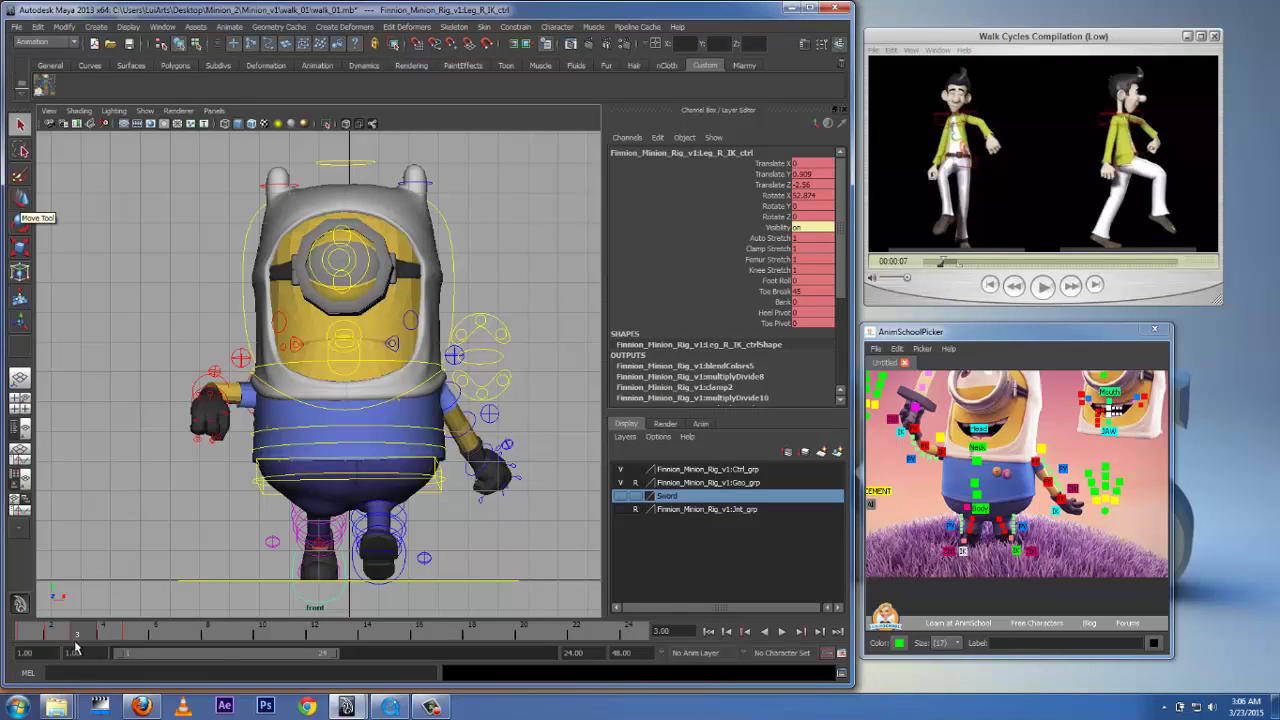
{"action": "left_click", "coordinate": [36, 632]}
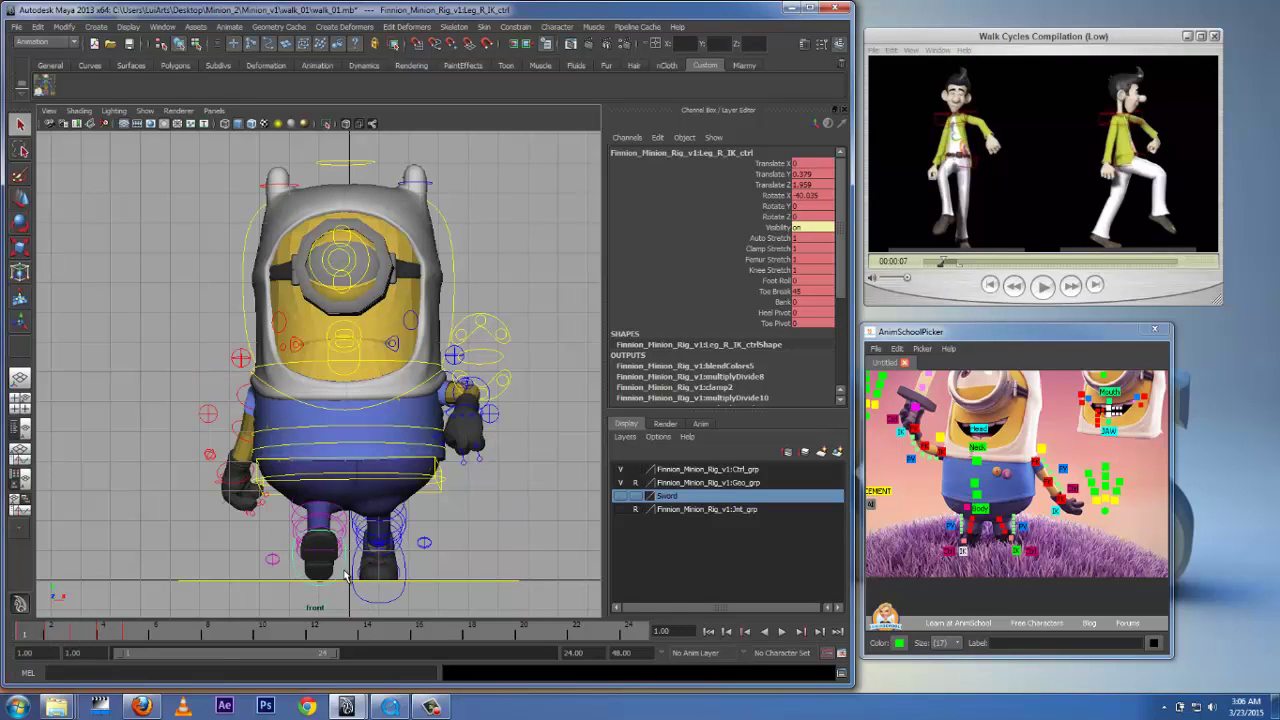
{"action": "left_click", "coordinate": [18, 205]}
{"action": "mouse_move", "coordinate": [319, 570]}
{"action": "left_mouse_down"}
{"action": "mouse_move", "coordinate": [278, 566]}
{"action": "mouse_move", "coordinate": [326, 545]}
{"action": "mouse_move", "coordinate": [276, 564]}
{"action": "mouse_move", "coordinate": [321, 578]}
{"action": "mouse_move", "coordinate": [274, 549]}
{"action": "mouse_move", "coordinate": [238, 553]}
{"action": "mouse_move", "coordinate": [314, 572]}
{"action": "left_mouse_up"}
{"action": "key", "text": "ctrl+z"}
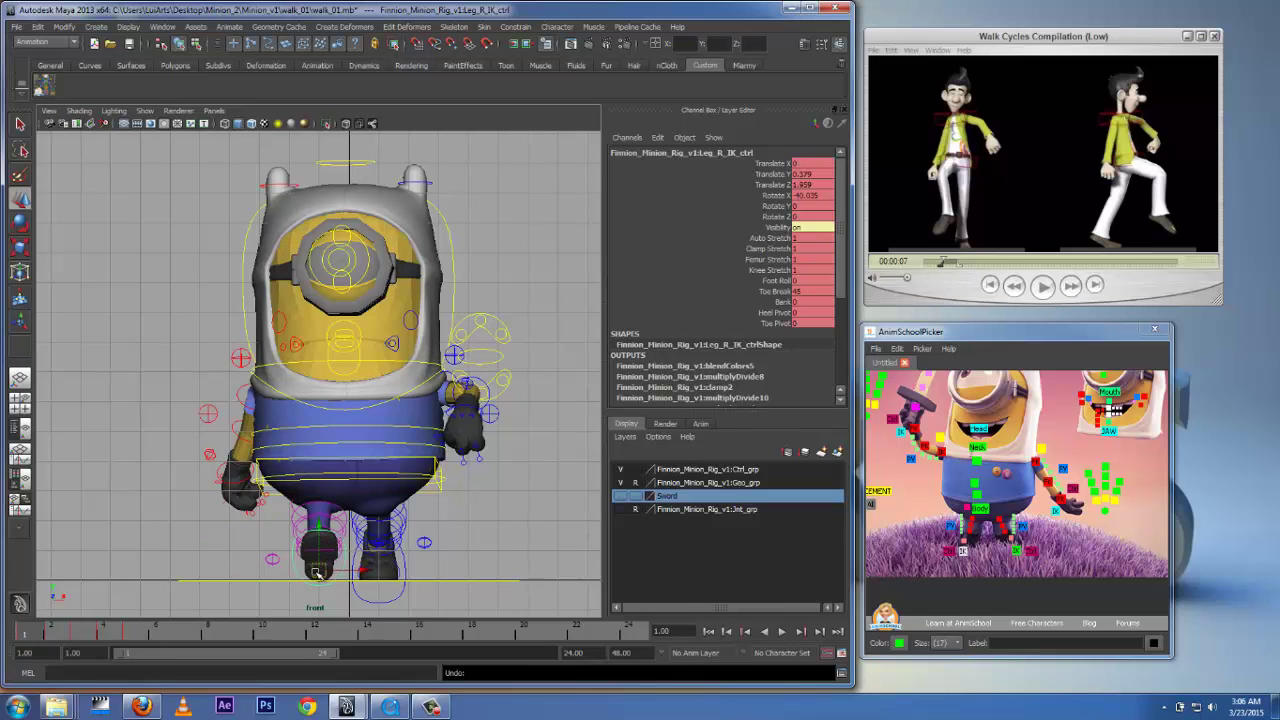
Try moving the right leg IK control in the perspective view, and undo the move
{"action": "key", "text": "space"}
{"action": "key", "text": "space"}
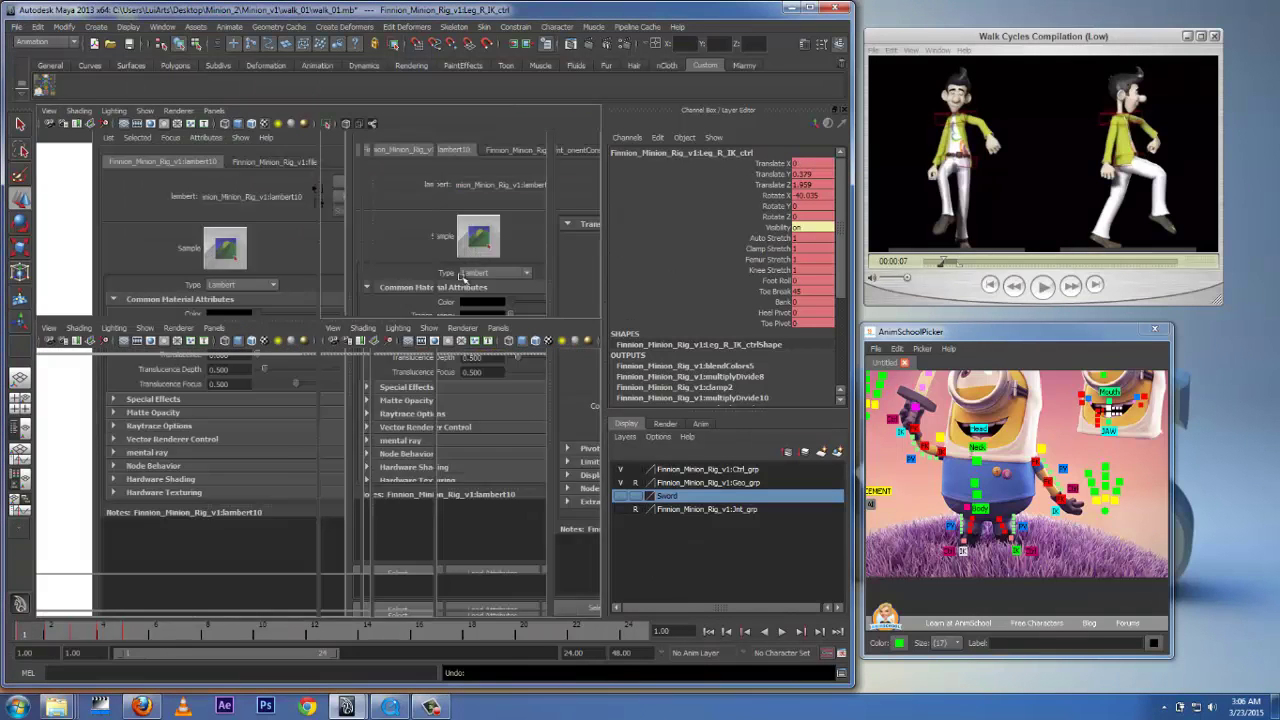
{"action": "left_click_drag", "start_coordinate": [383, 388], "coordinate": [323, 412], "text": "alt"}
{"action": "mouse_move", "coordinate": [299, 498]}
{"action": "left_mouse_down"}
{"action": "mouse_move", "coordinate": [292, 485]}
{"action": "mouse_move", "coordinate": [318, 515]}
{"action": "mouse_move", "coordinate": [262, 528]}
{"action": "mouse_move", "coordinate": [336, 533]}
{"action": "mouse_move", "coordinate": [280, 478]}
{"action": "mouse_move", "coordinate": [241, 473]}
{"action": "mouse_move", "coordinate": [280, 481]}
{"action": "left_mouse_up"}
{"action": "key", "text": "ctrl+z"}
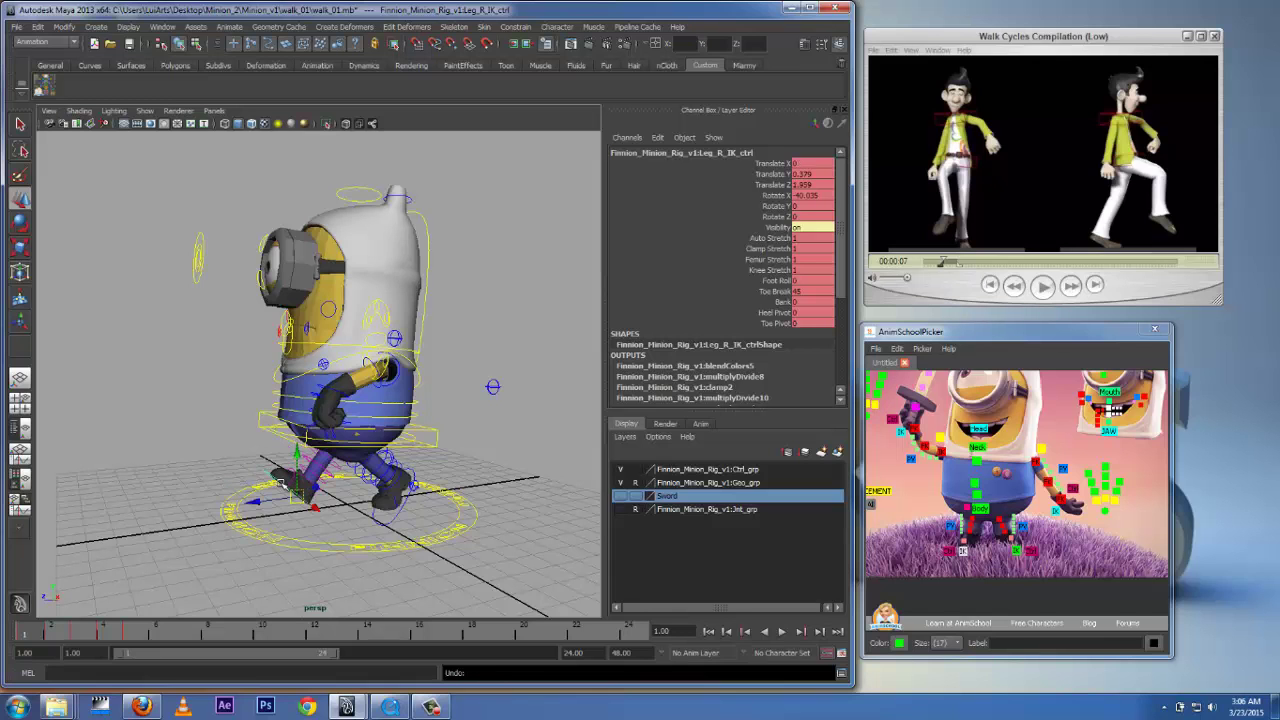
Try rotating the right arm FK control slightly and keying its rotation, and undo the changes
{"action": "left_click_drag", "start_coordinate": [284, 452], "coordinate": [443, 458], "text": "alt"}
{"action": "left_click_drag", "start_coordinate": [239, 404], "coordinate": [298, 400], "text": "alt"}
{"action": "left_click", "coordinate": [255, 379]}
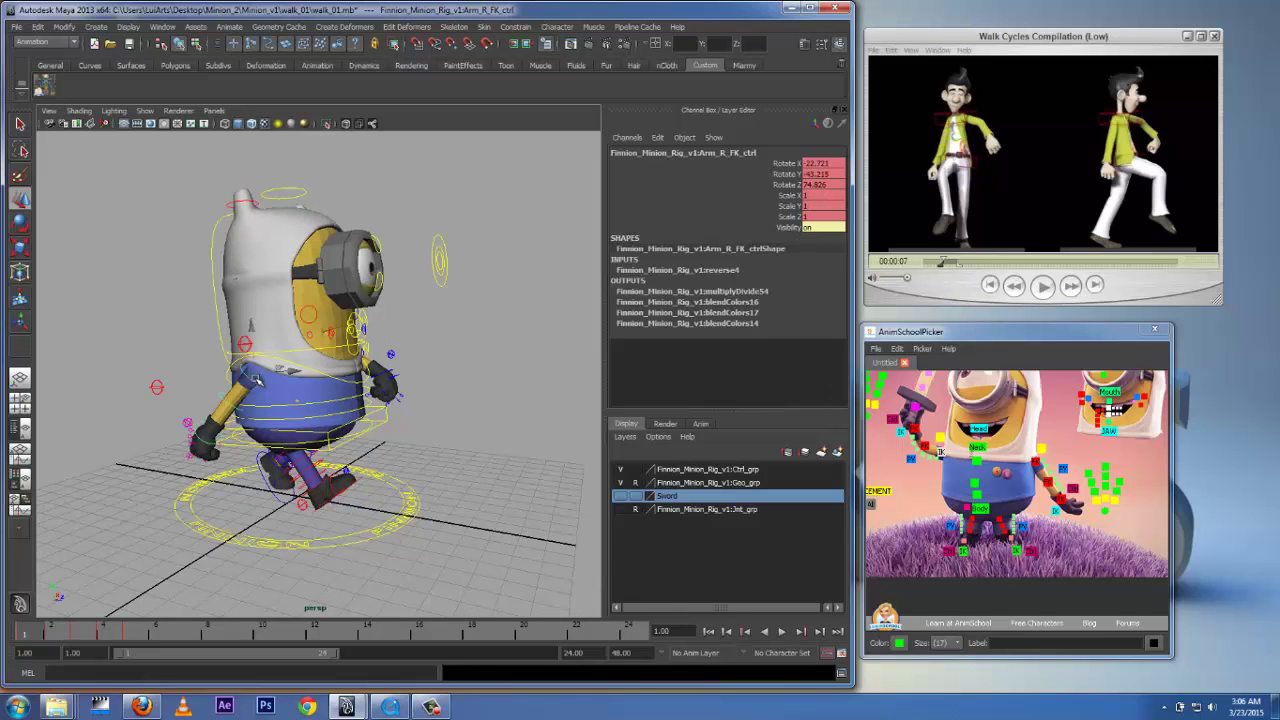
{"action": "left_click", "coordinate": [19, 222]}
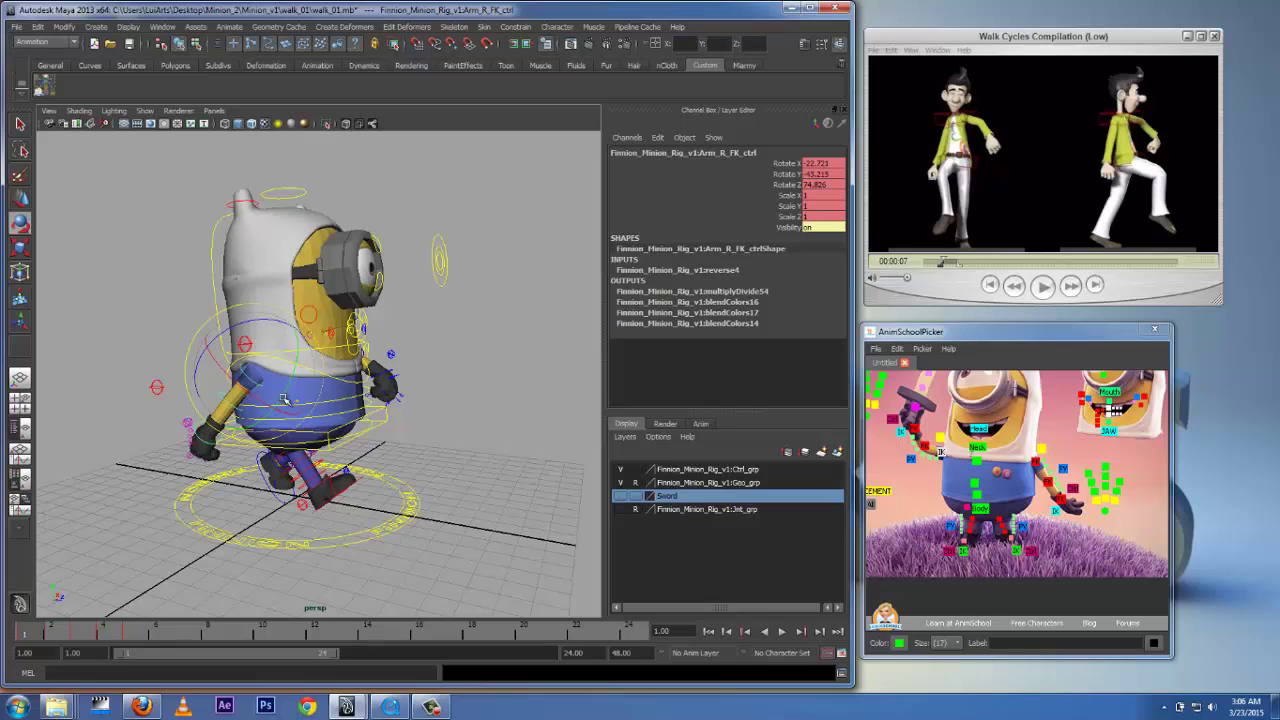
{"action": "mouse_move", "coordinate": [284, 399]}
{"action": "left_mouse_down"}
{"action": "mouse_move", "coordinate": [290, 380]}
{"action": "mouse_move", "coordinate": [280, 396]}
{"action": "left_mouse_up"}
{"action": "key", "text": "shift+e"}
{"action": "left_click_drag", "start_coordinate": [357, 372], "coordinate": [262, 377], "text": "alt"}
{"action": "scroll", "coordinate": [282, 381], "scroll_direction": "up", "scroll_amount": 3}
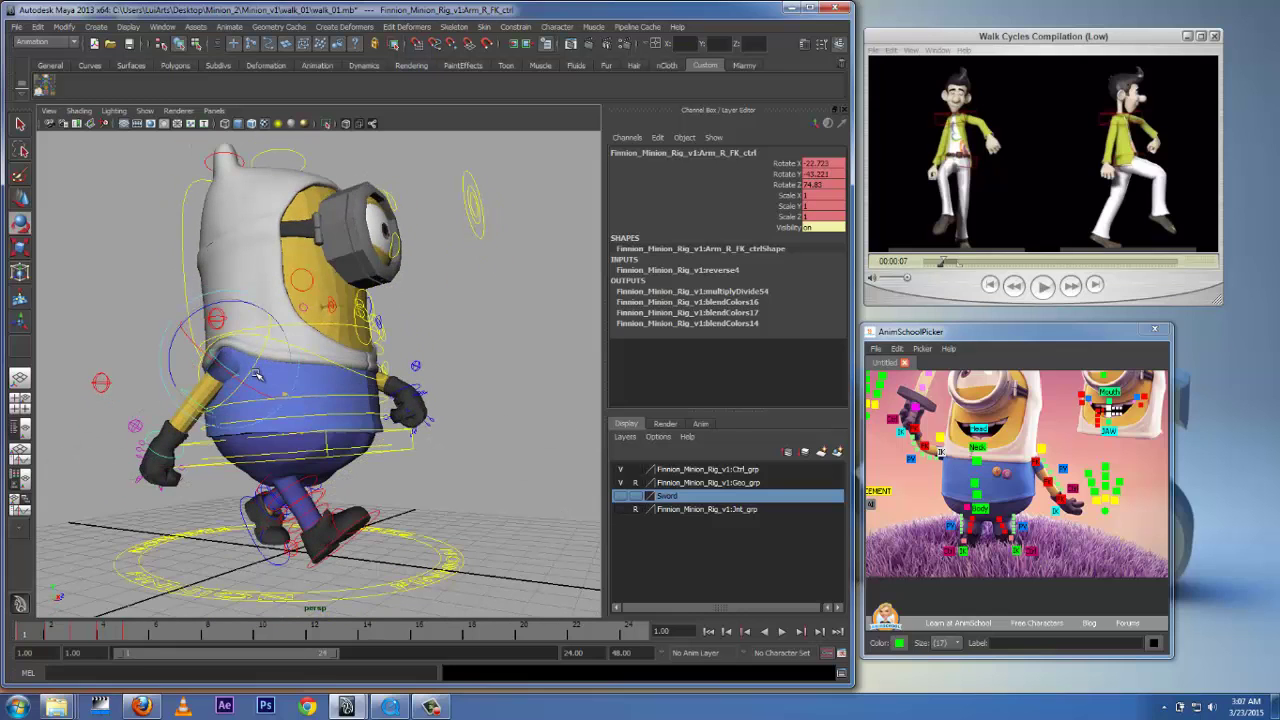
{"action": "key", "text": "ctrl+z"}
{"action": "key", "text": "ctrl+z"}
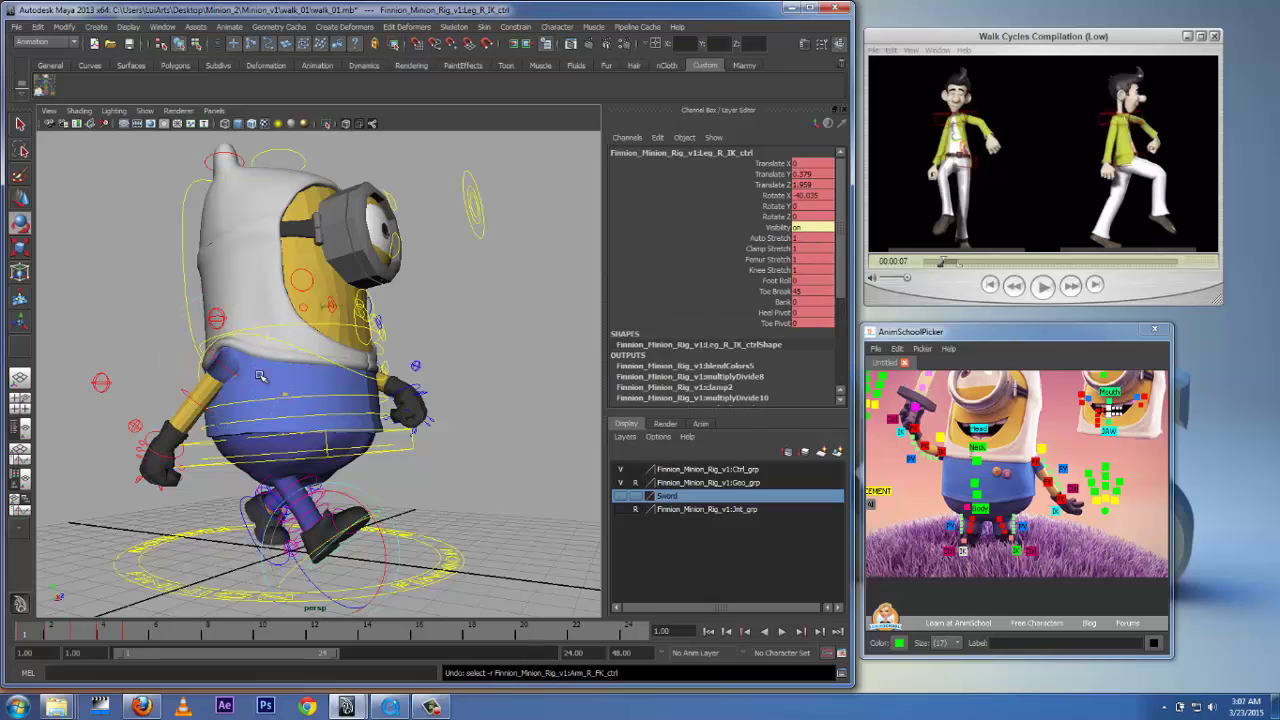
Reframe AnimSchoolPicker around the left arm, reposition its window below the reference figures, and select the left arm's IK/FK switch control
{"action": "left_click", "coordinate": [24, 129]}
{"action": "left_click_drag", "start_coordinate": [279, 425], "coordinate": [286, 413], "text": "alt"}
{"action": "scroll", "coordinate": [1004, 456], "scroll_direction": "up", "scroll_amount": 1}
{"action": "scroll", "coordinate": [1042, 454], "scroll_direction": "up", "scroll_amount": 1}
{"action": "middle_click_drag", "start_coordinate": [1089, 406], "coordinate": [971, 398], "text": "alt"}
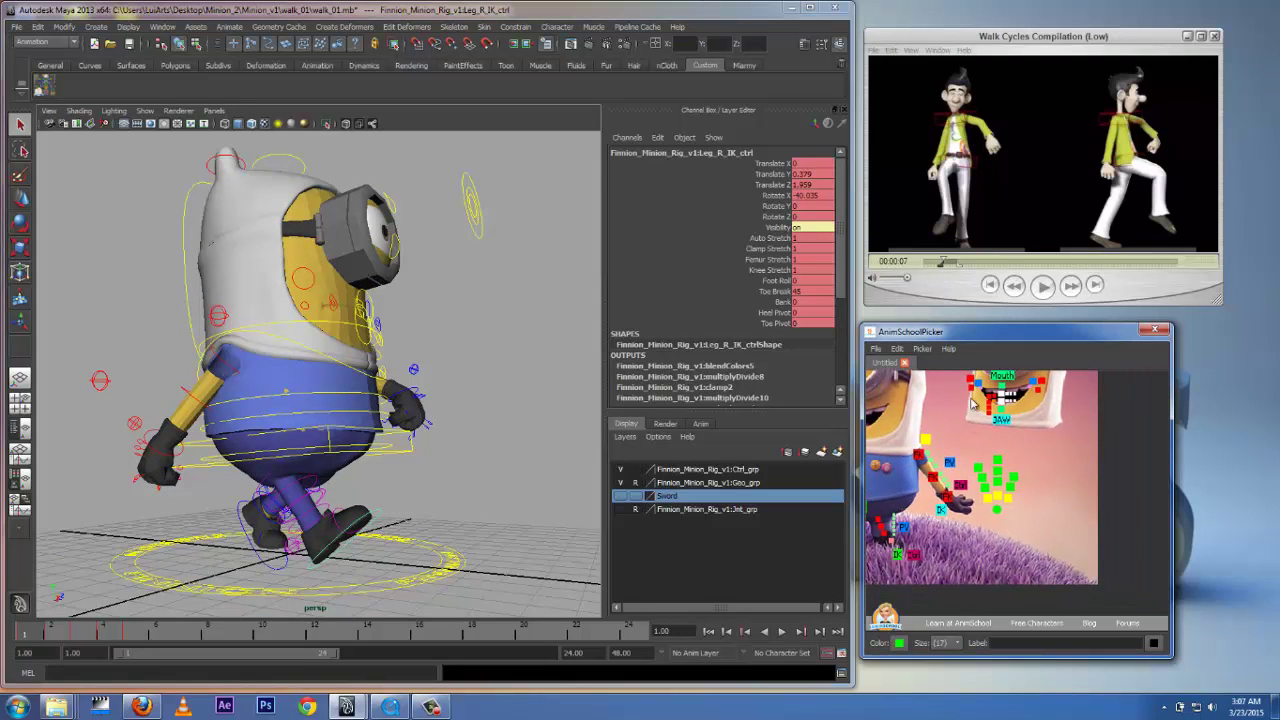
{"action": "left_click_drag", "start_coordinate": [976, 337], "coordinate": [697, 247]}
{"action": "middle_click_drag", "start_coordinate": [676, 362], "coordinate": [743, 400], "text": "alt"}
{"action": "scroll", "coordinate": [800, 395], "scroll_direction": "up", "scroll_amount": 1}
{"action": "scroll", "coordinate": [820, 390], "scroll_direction": "up", "scroll_amount": 2}
{"action": "scroll", "coordinate": [737, 398], "scroll_direction": "down", "scroll_amount": 1}
{"action": "left_click", "coordinate": [710, 454]}
{"action": "left_click_drag", "start_coordinate": [705, 251], "coordinate": [995, 253]}
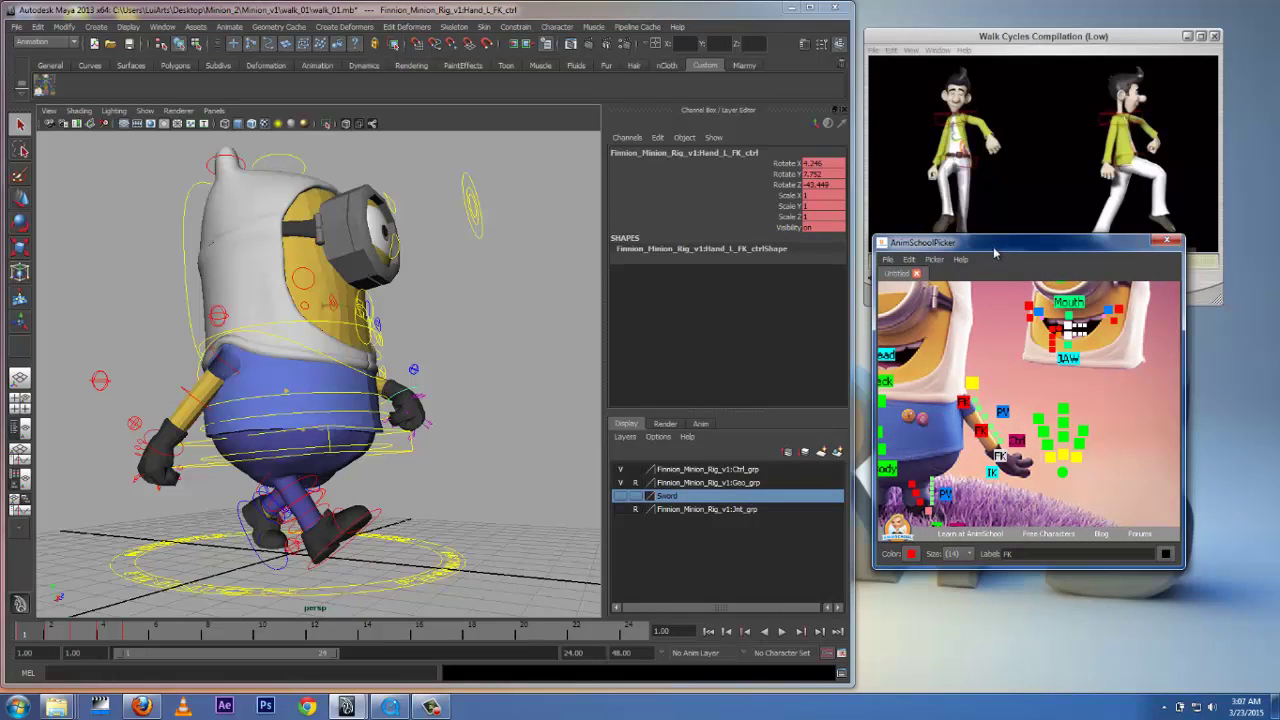
{"action": "left_click", "coordinate": [1016, 442]}
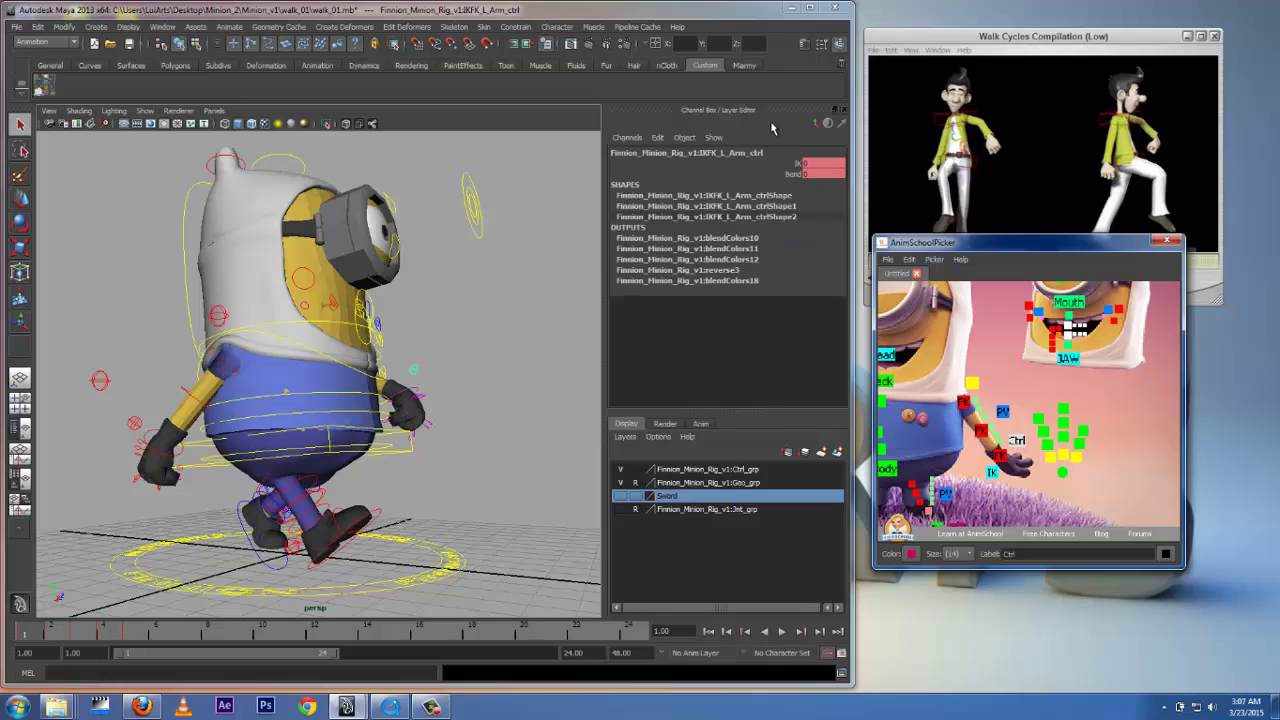
{"action": "left_click", "coordinate": [839, 45]}
{"action": "left_click", "coordinate": [839, 45]}
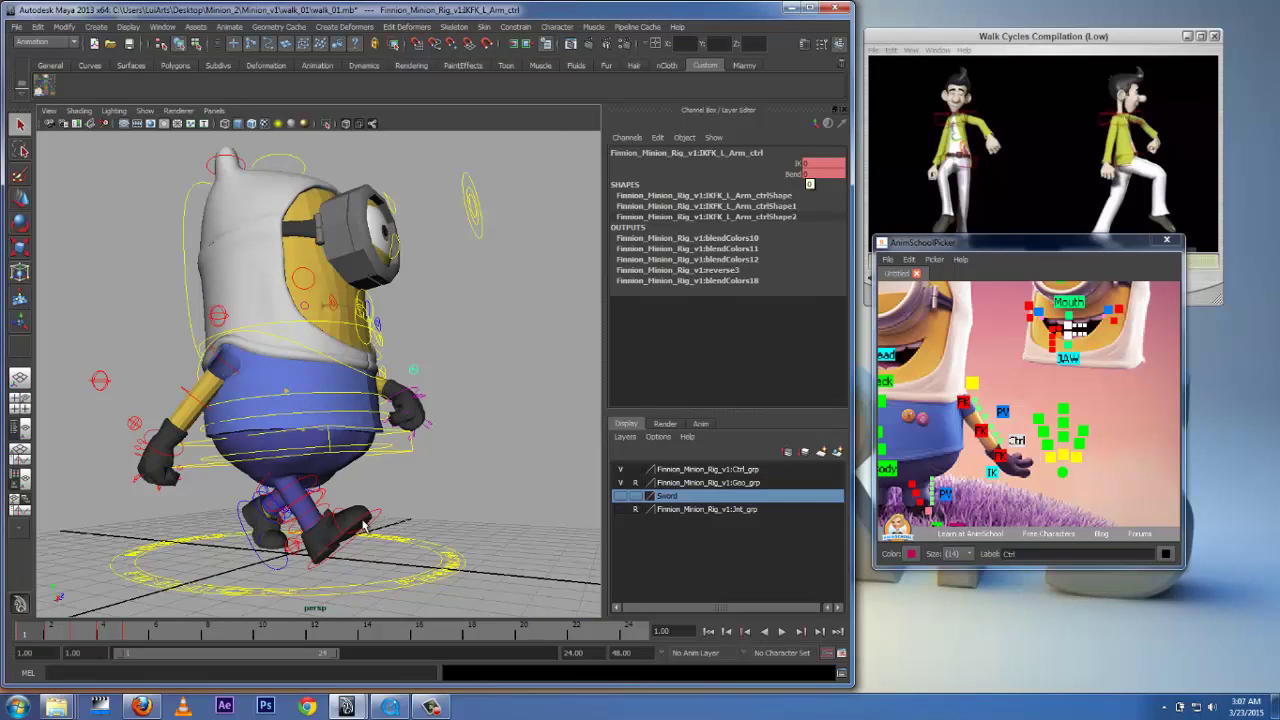
Set a key on all of the rig's controls at frame 10, and deselect them
{"action": "left_click", "coordinate": [265, 636]}
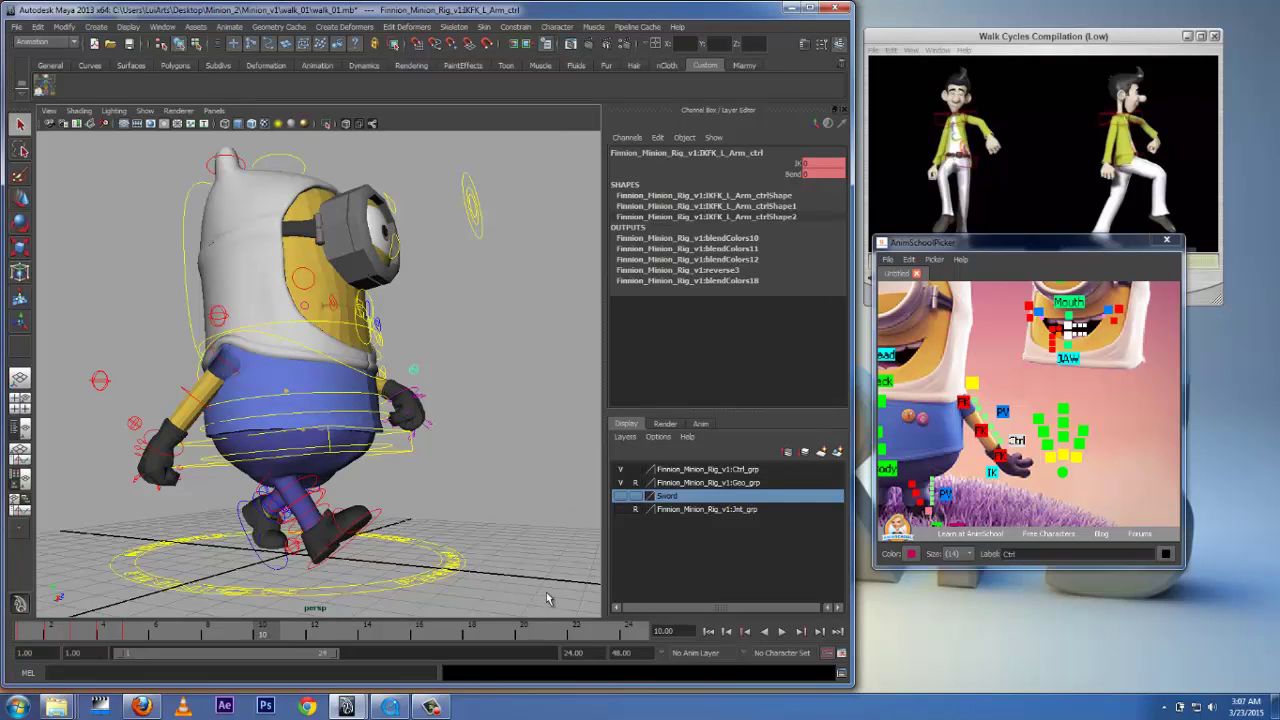
{"action": "scroll", "coordinate": [955, 418], "scroll_direction": "down", "scroll_amount": 6}
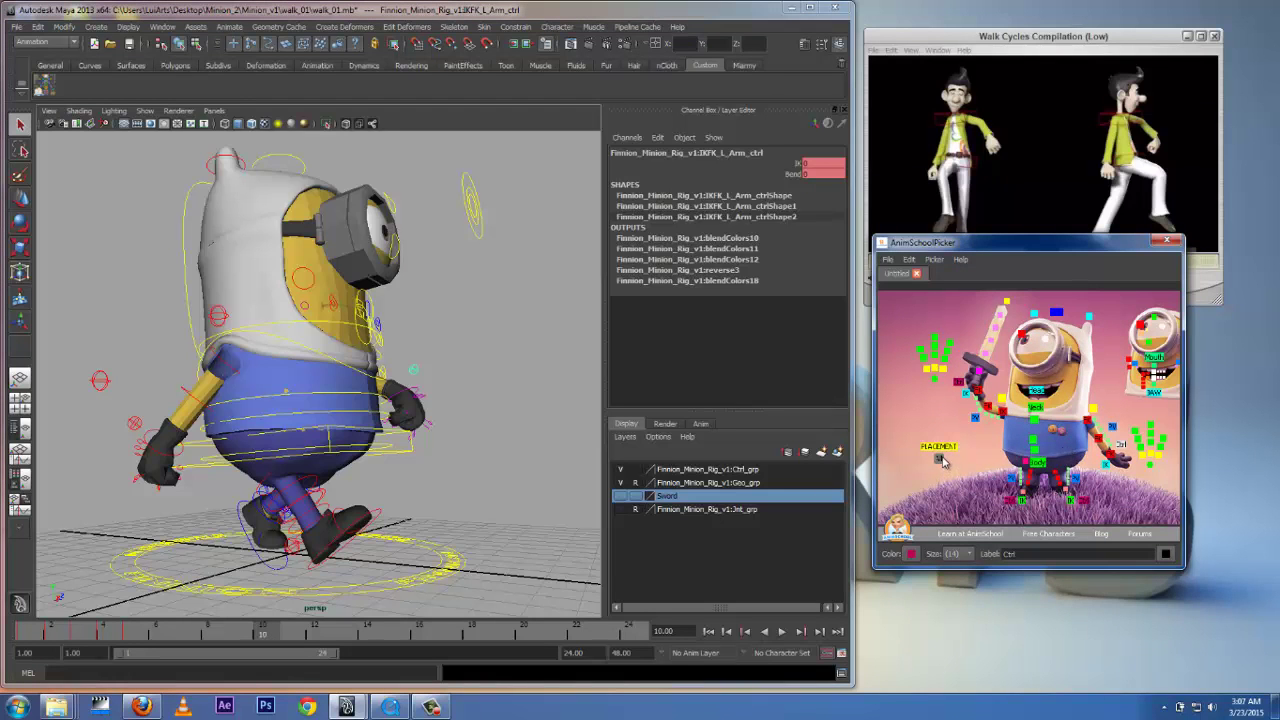
{"action": "left_click", "coordinate": [940, 459]}
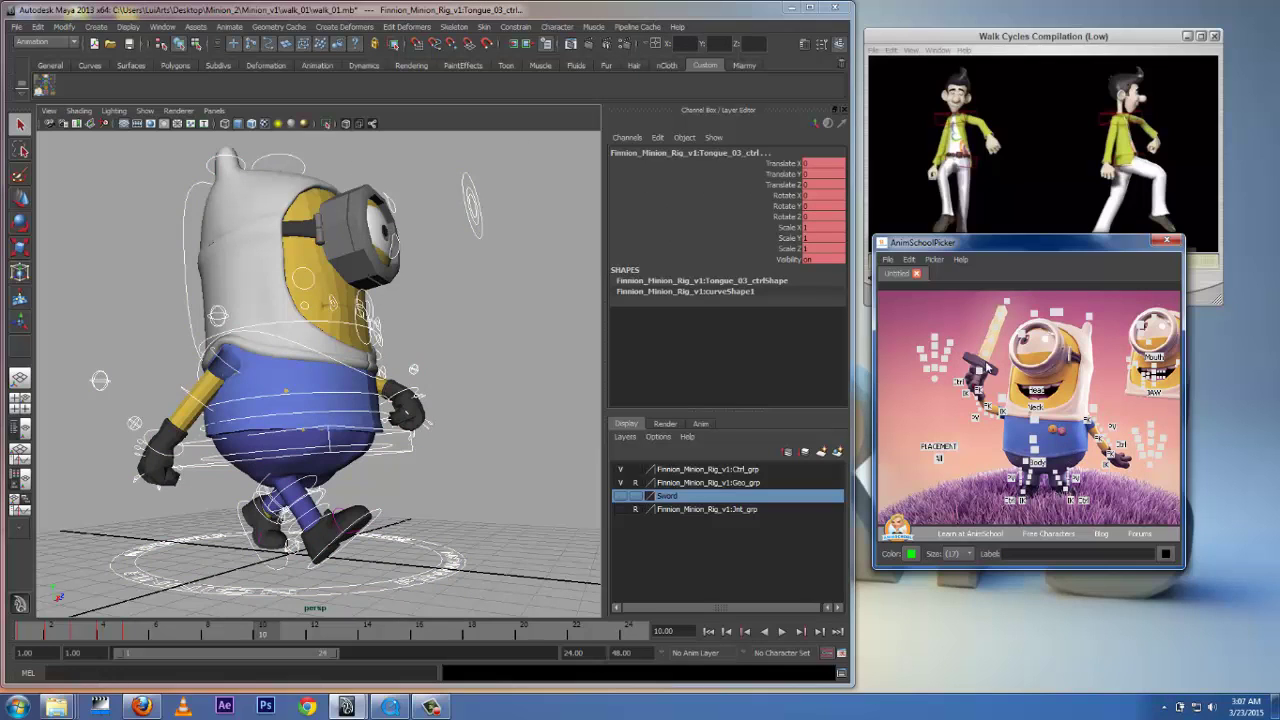
{"action": "left_click", "coordinate": [227, 27]}
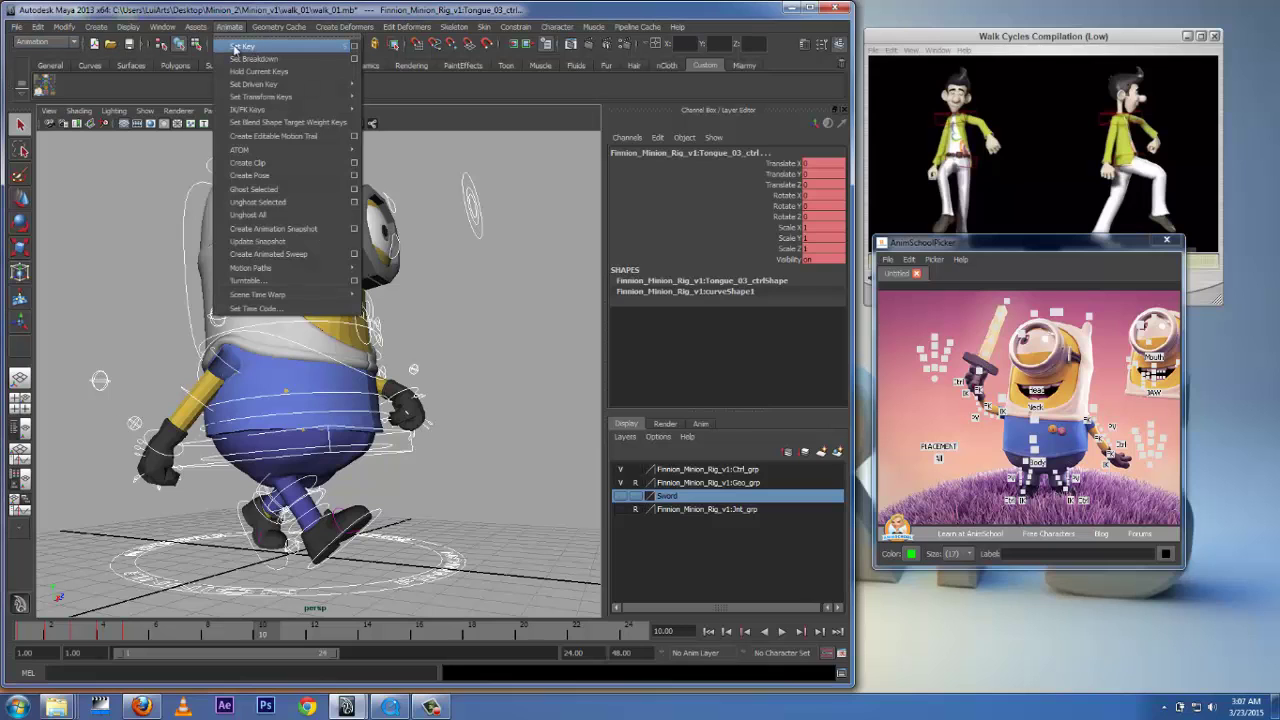
{"action": "left_click", "coordinate": [274, 46]}
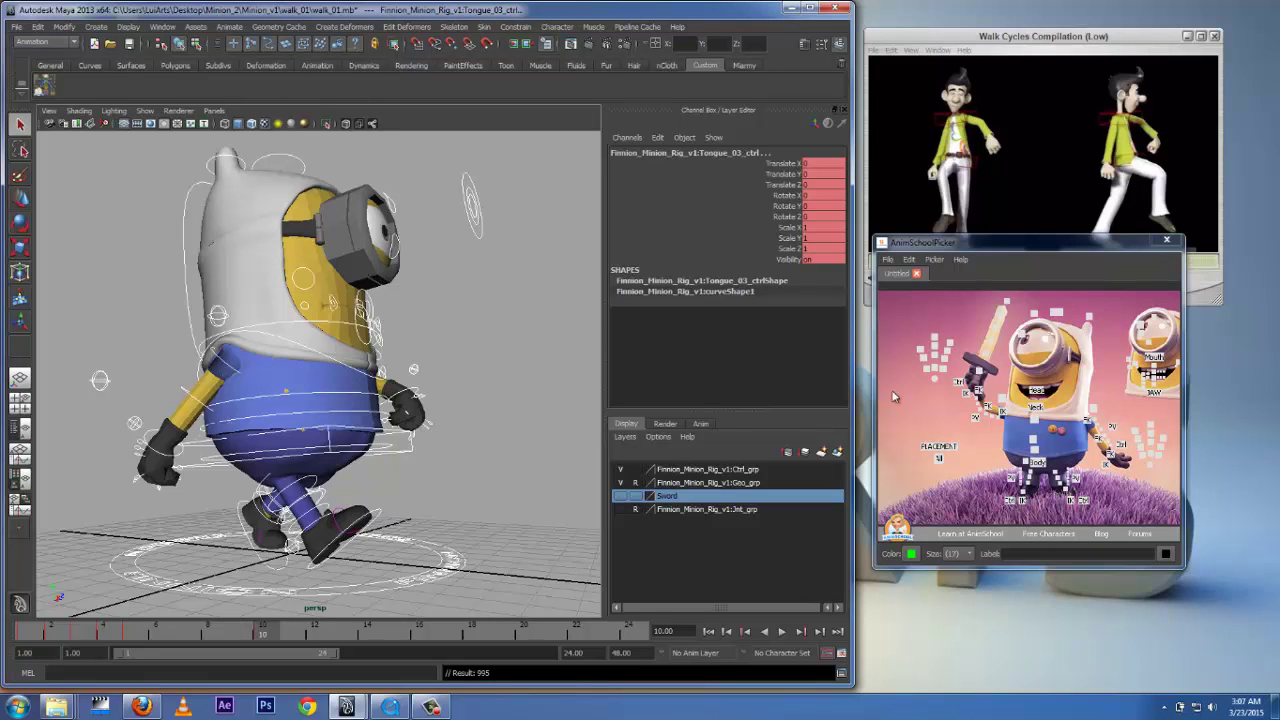
{"action": "left_click", "coordinate": [968, 446]}
Set the IK attribute of the left arm's IK/FK switch control to 1
{"action": "scroll", "coordinate": [1100, 425], "scroll_direction": "up", "scroll_amount": 5}
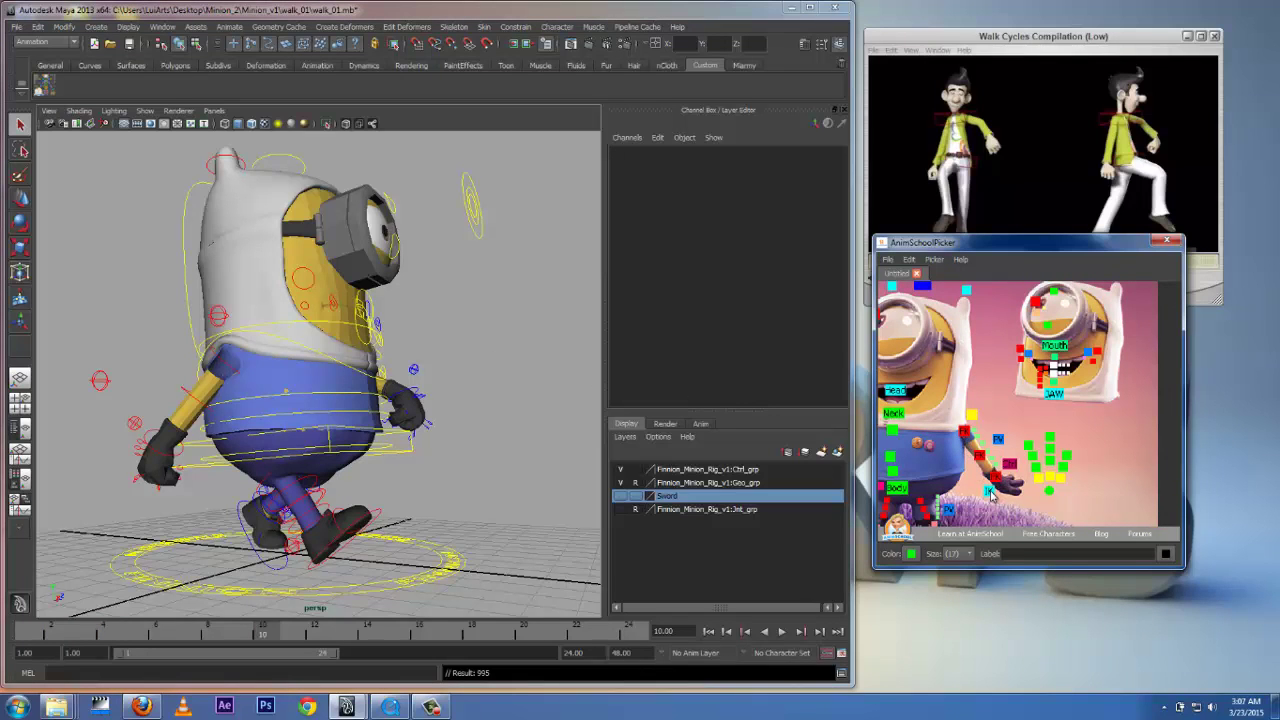
{"action": "left_click", "coordinate": [990, 491]}
{"action": "left_click", "coordinate": [1008, 467]}
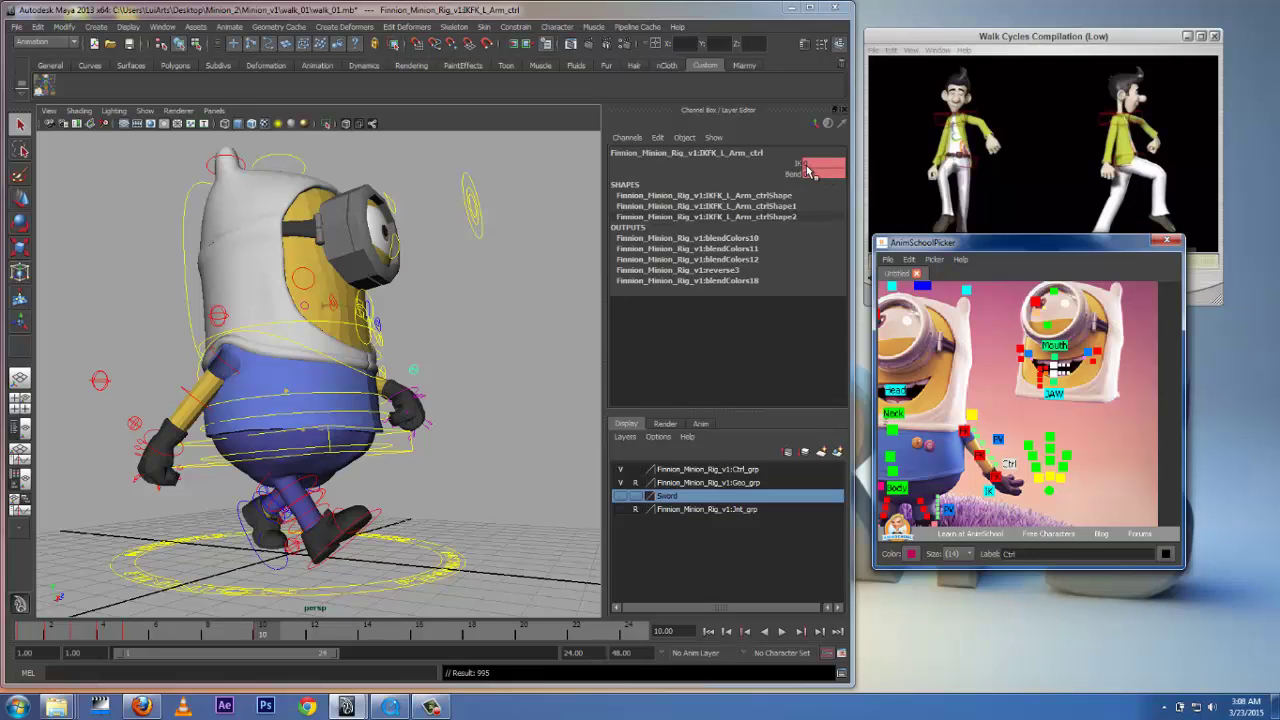
{"action": "double_click", "coordinate": [806, 164]}
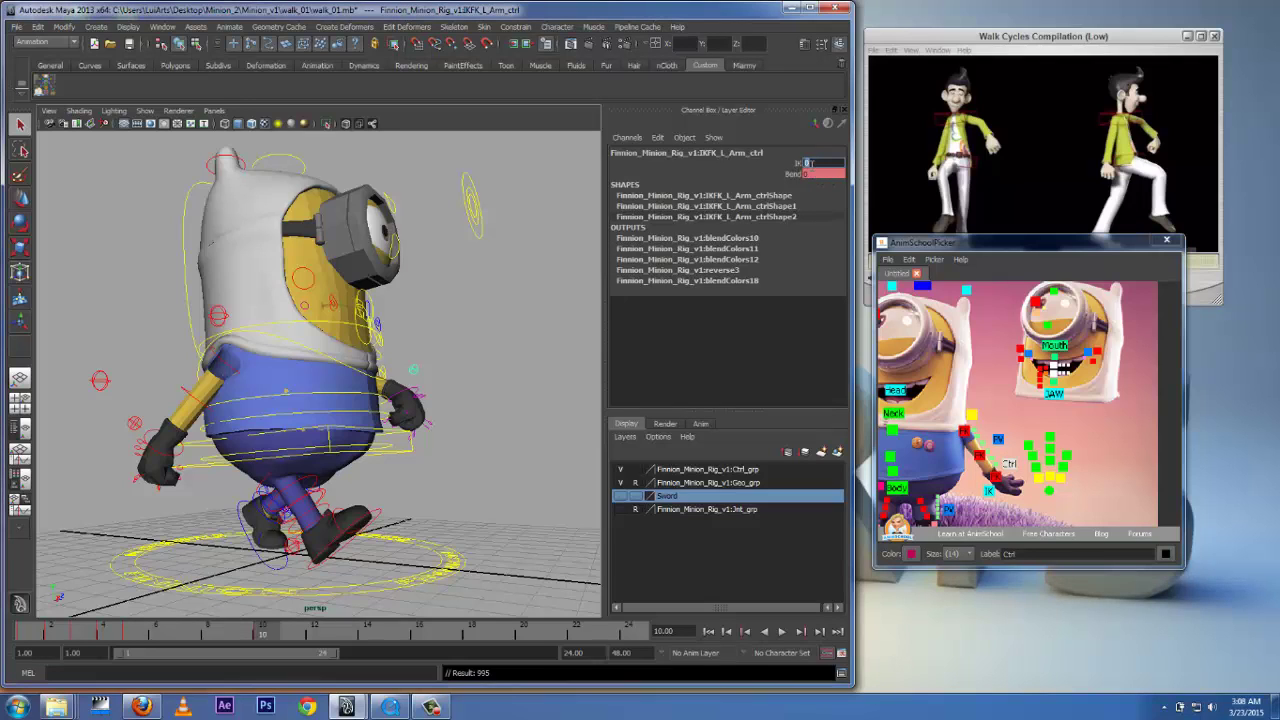
{"action": "type", "text": "1"}
{"action": "left_click", "coordinate": [788, 163]}
Move the left arm IK control to about X -0.83, Y -0.53, Z 0.26 and key its translation at frame 10
{"action": "left_click_drag", "start_coordinate": [424, 392], "coordinate": [298, 407], "text": "alt"}
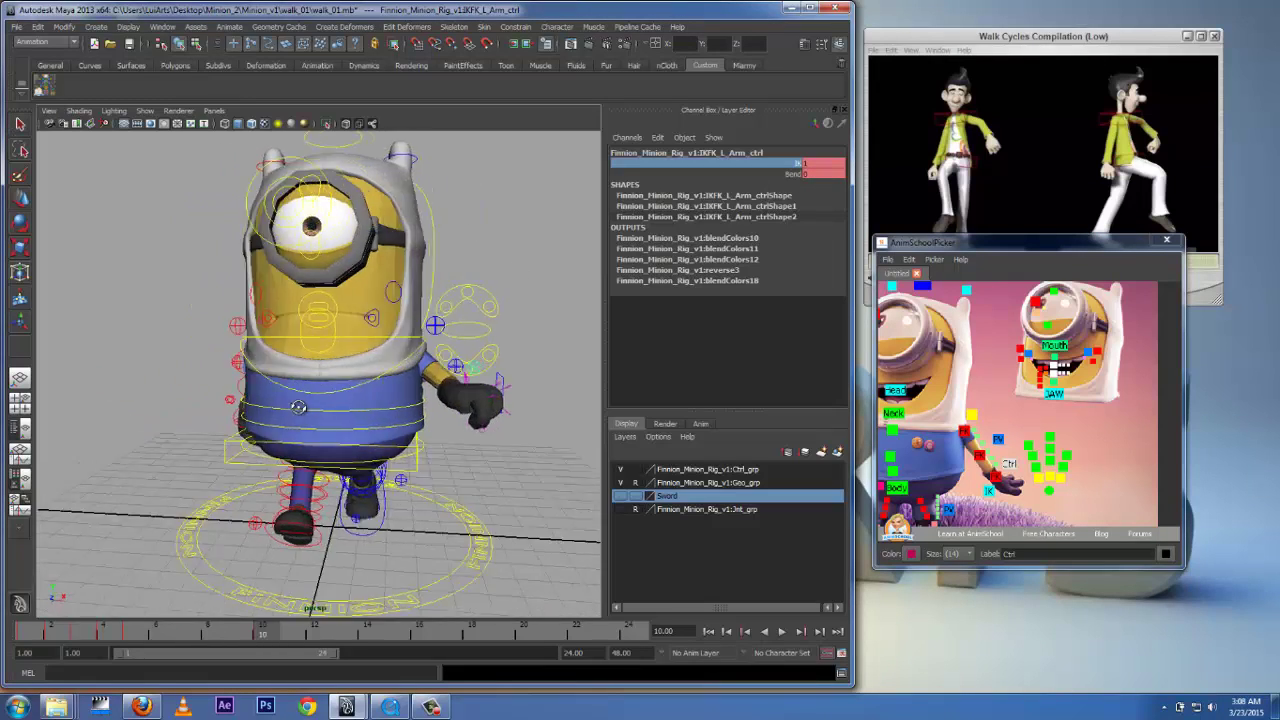
{"action": "left_click_drag", "start_coordinate": [498, 414], "coordinate": [490, 440], "text": "alt"}
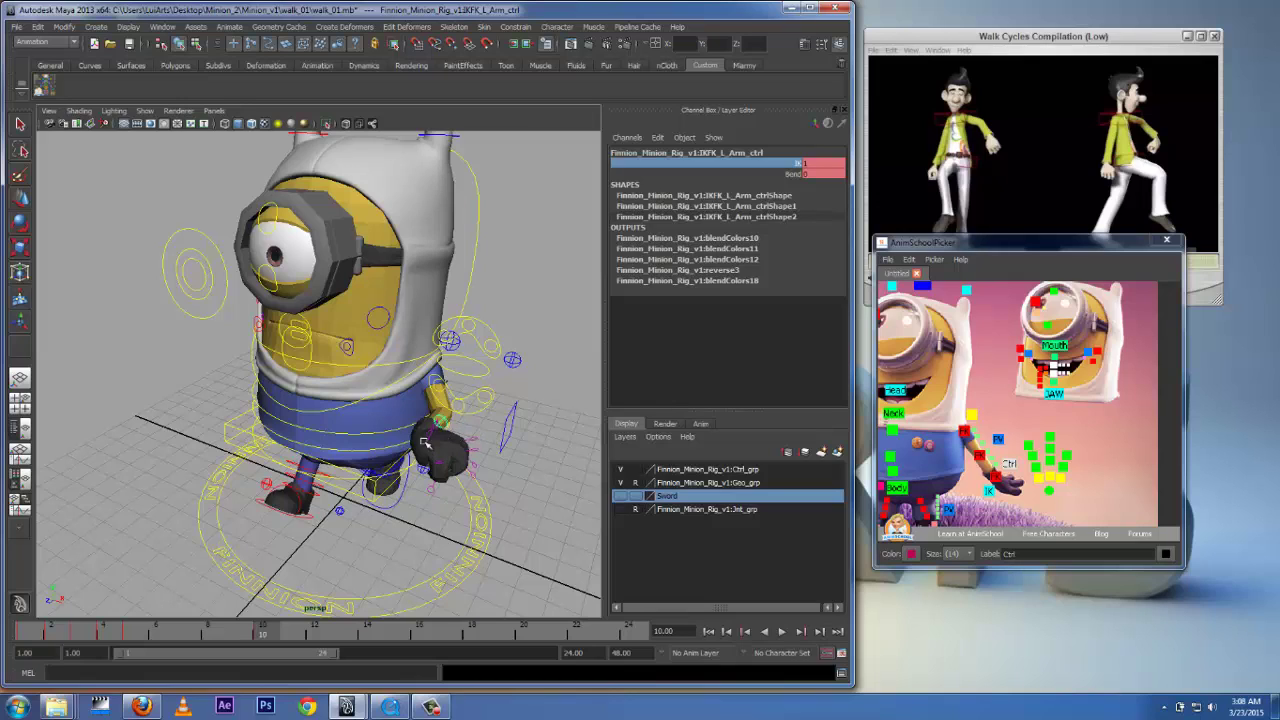
{"action": "left_click", "coordinate": [19, 197]}
{"action": "key", "text": "ctrl+z"}
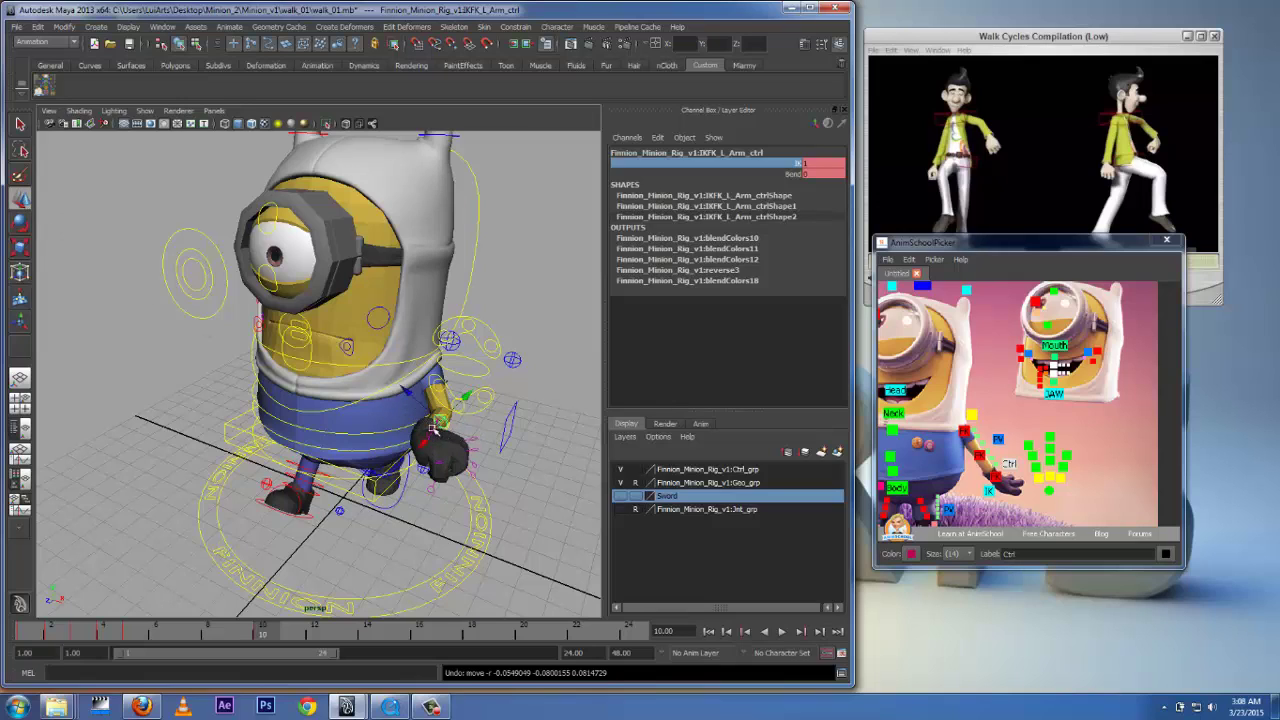
{"action": "left_click", "coordinate": [1000, 511]}
{"action": "left_click", "coordinate": [990, 493]}
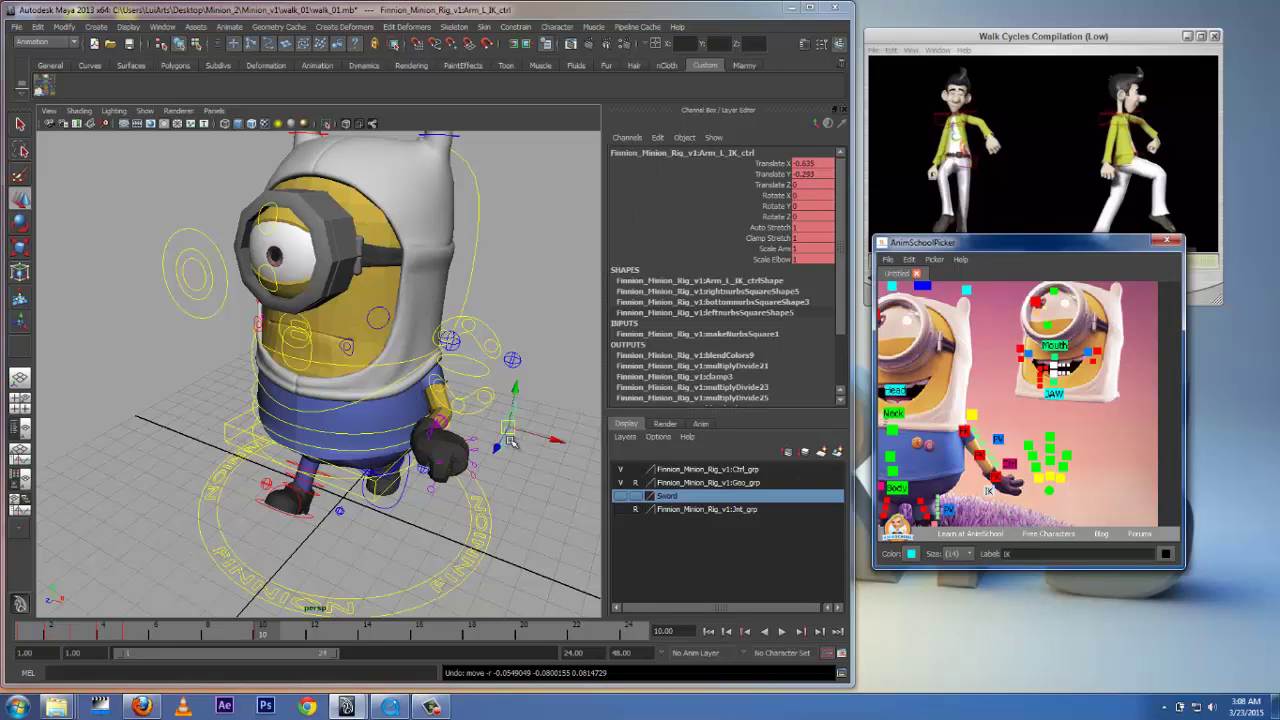
{"action": "mouse_move", "coordinate": [506, 427]}
{"action": "left_mouse_down"}
{"action": "mouse_move", "coordinate": [529, 456]}
{"action": "mouse_move", "coordinate": [465, 436]}
{"action": "mouse_move", "coordinate": [505, 432]}
{"action": "left_mouse_up"}
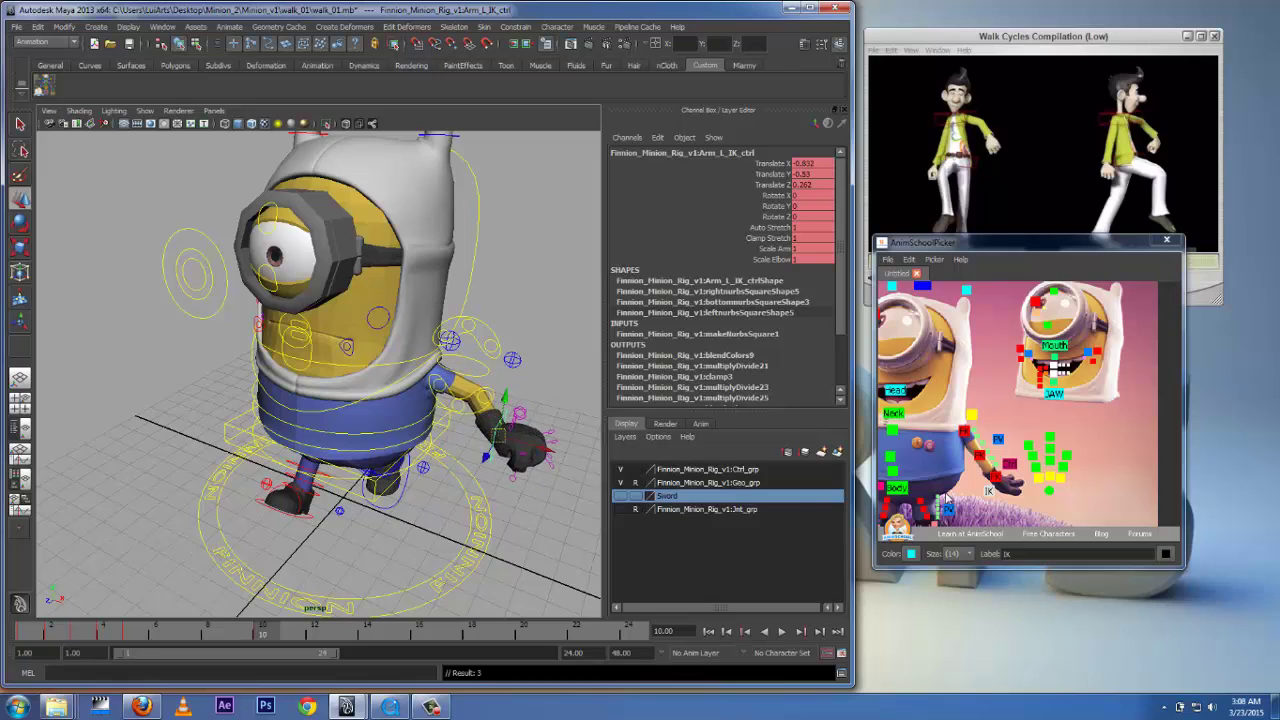
Set the IK attribute of the left arm's IK/FK switch control to 0
{"action": "left_click", "coordinate": [1010, 466]}
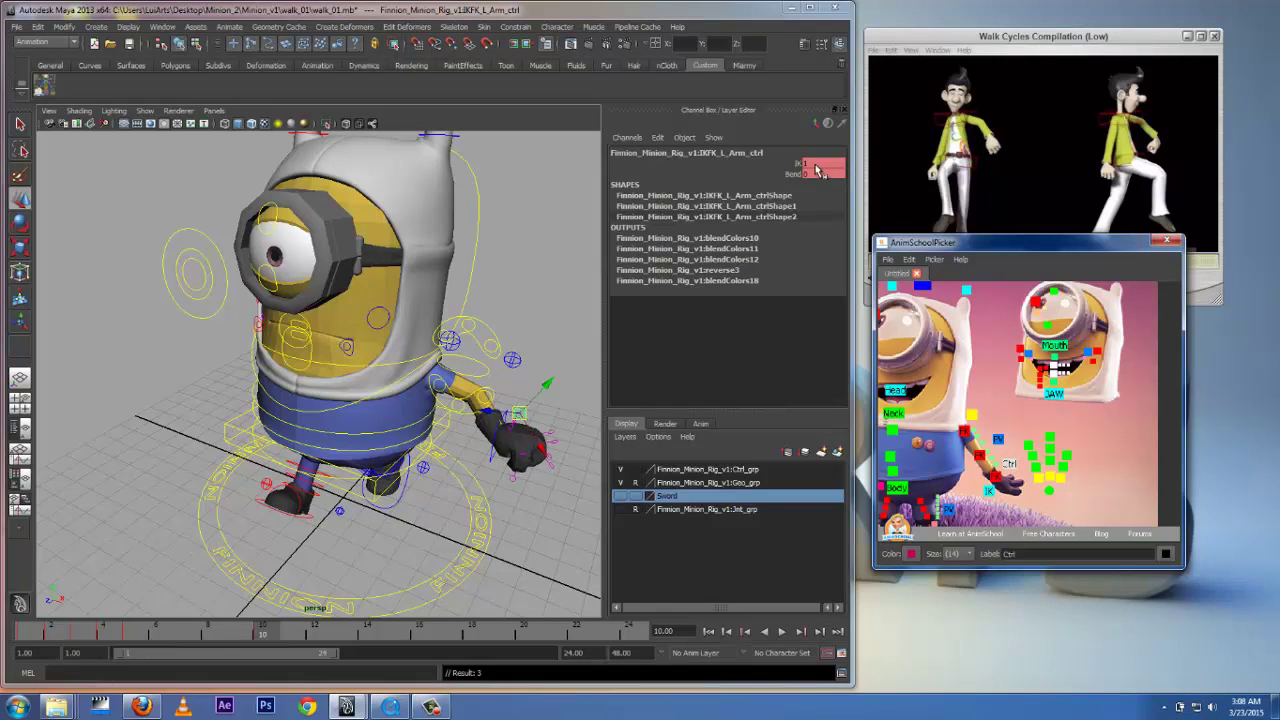
{"action": "left_click", "coordinate": [808, 163]}
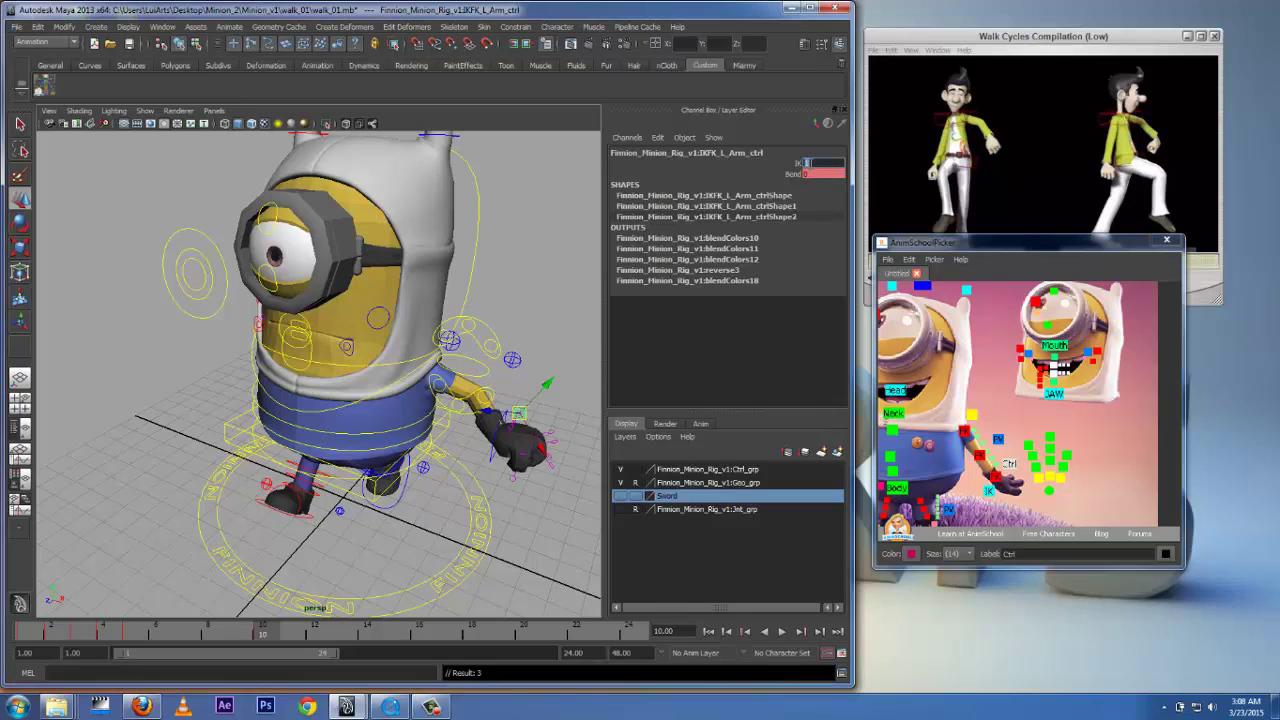
{"action": "key", "text": "Return"}
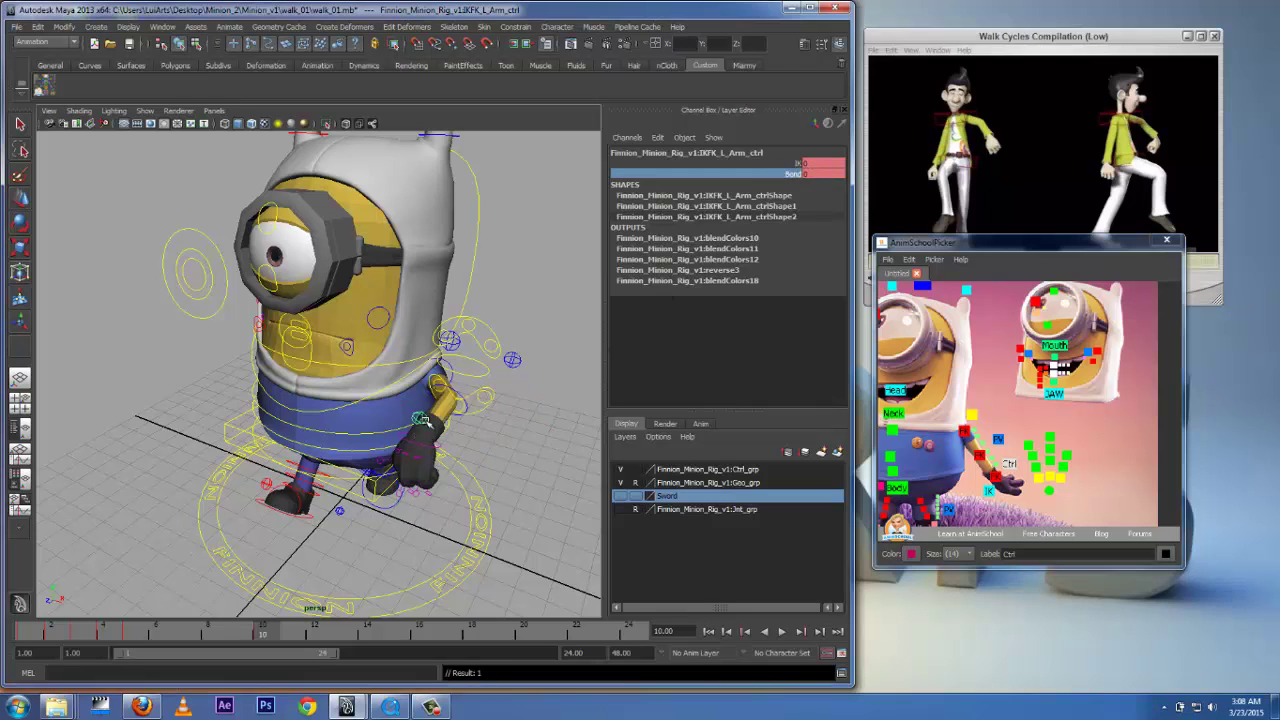
Try moving the left arm IK control to about X -1.34, Y -0.64, Z 0.64 while the arm is in FK, and undo it
{"action": "left_click", "coordinate": [990, 490]}
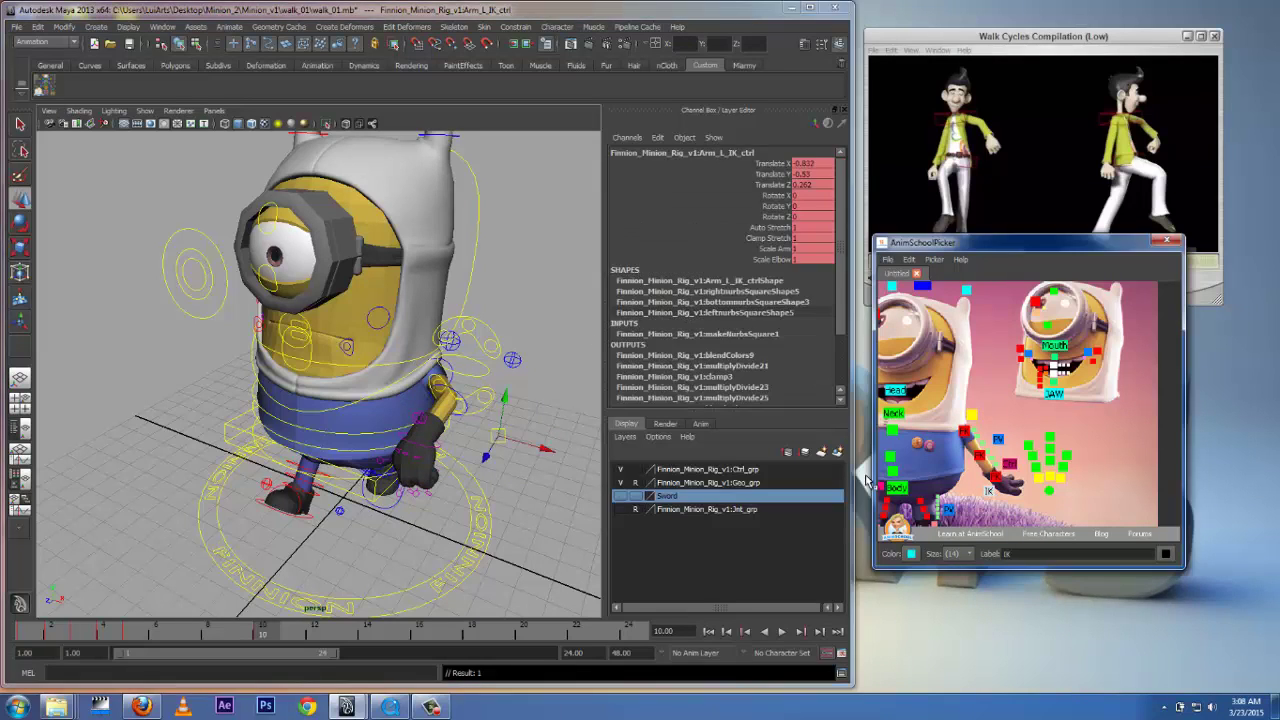
{"action": "left_click_drag", "start_coordinate": [493, 438], "coordinate": [478, 443]}
{"action": "key", "text": "shift+w"}
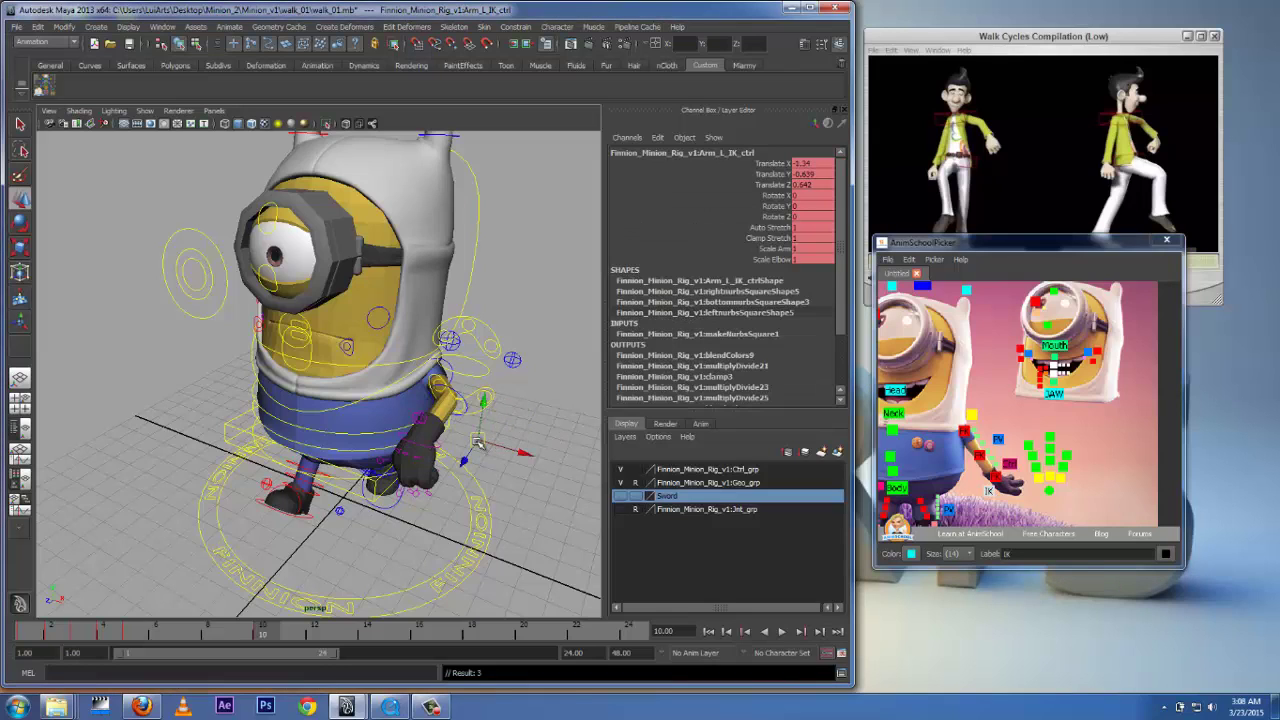
{"action": "key", "text": "ctrl+z"}
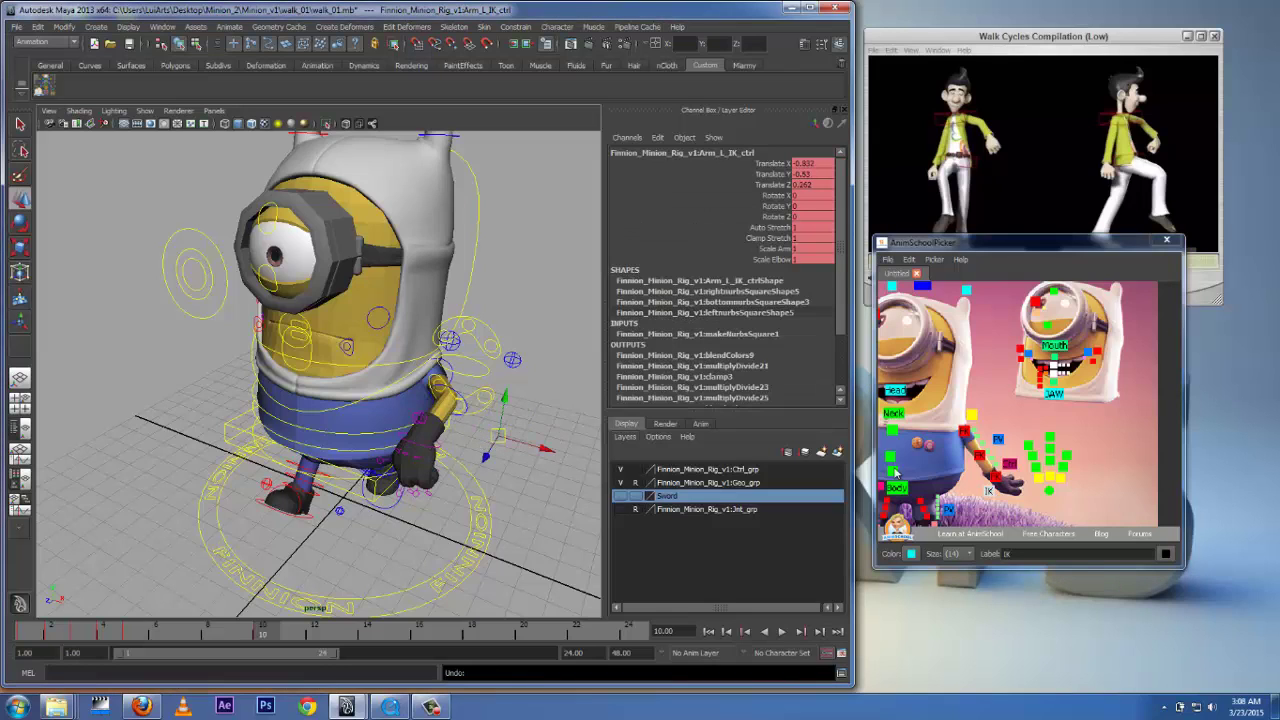
Rotate the left arm with its FK controls, bringing the upper arm to about X -10.2, Y -10.9, Z -21.3
{"action": "left_click", "coordinate": [1012, 500]}
{"action": "left_click", "coordinate": [995, 479]}
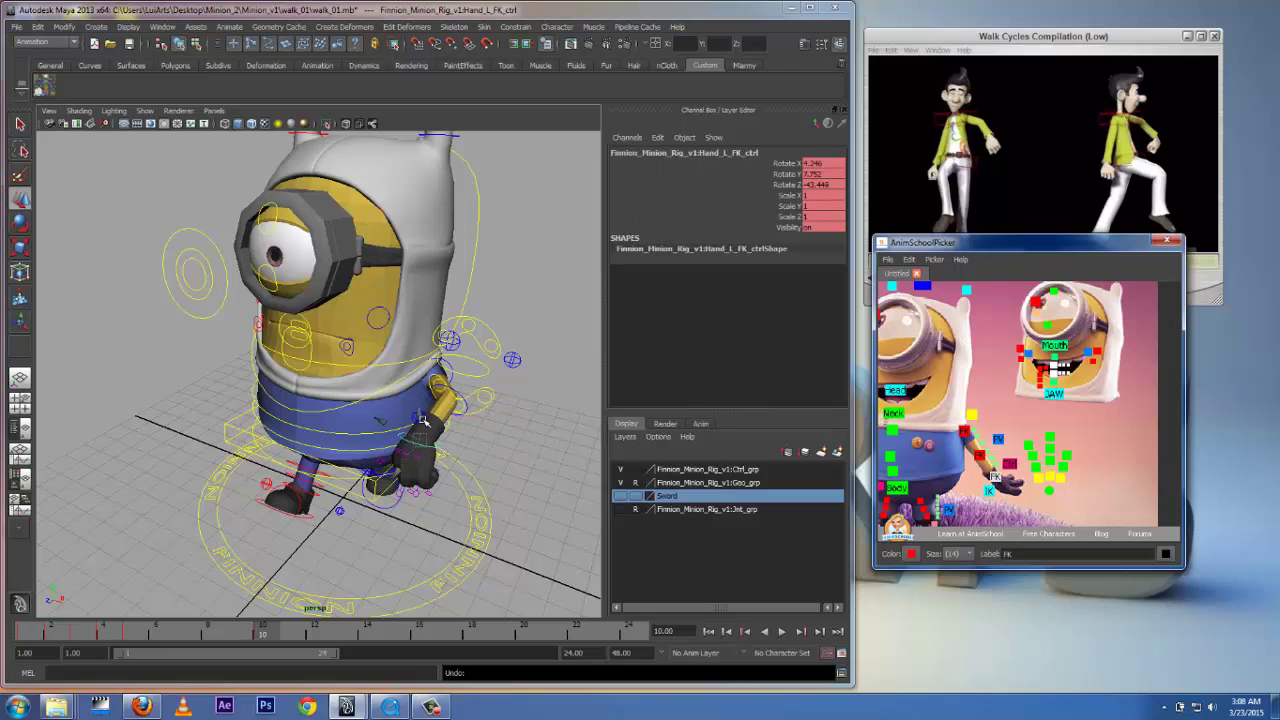
{"action": "key", "text": "e"}
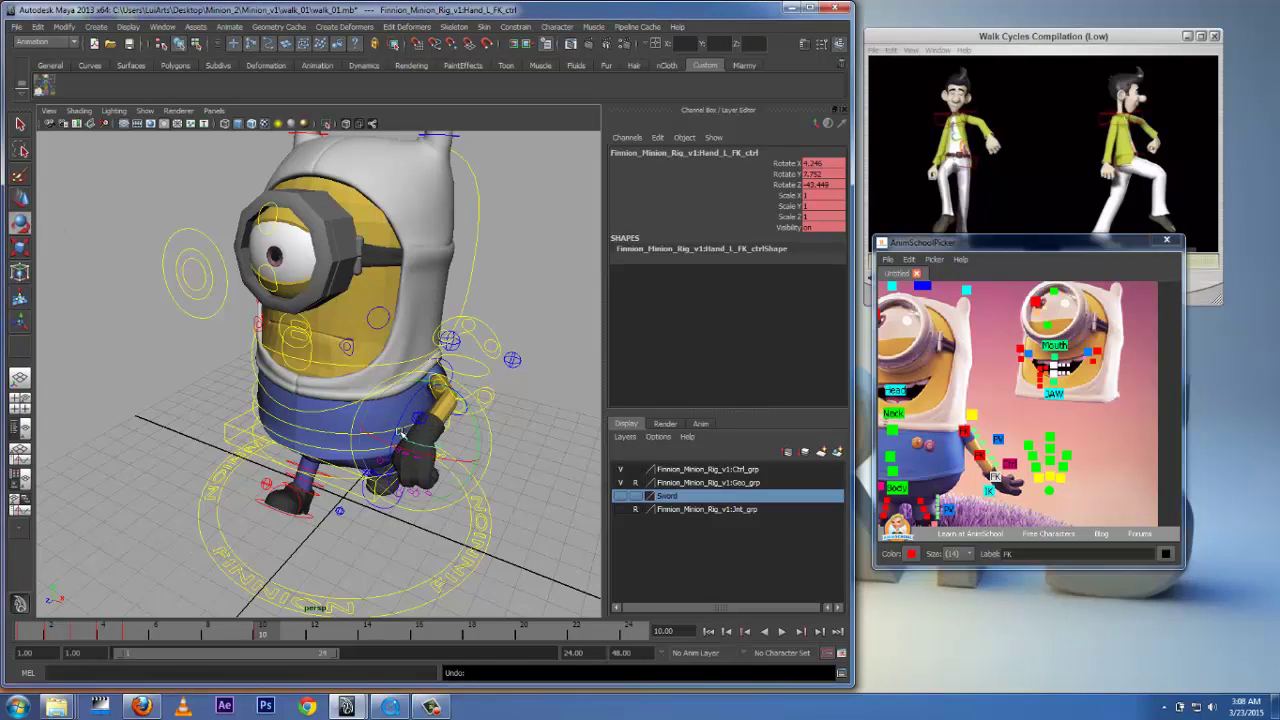
{"action": "left_click_drag", "start_coordinate": [395, 434], "coordinate": [404, 411]}
{"action": "left_click", "coordinate": [464, 405]}
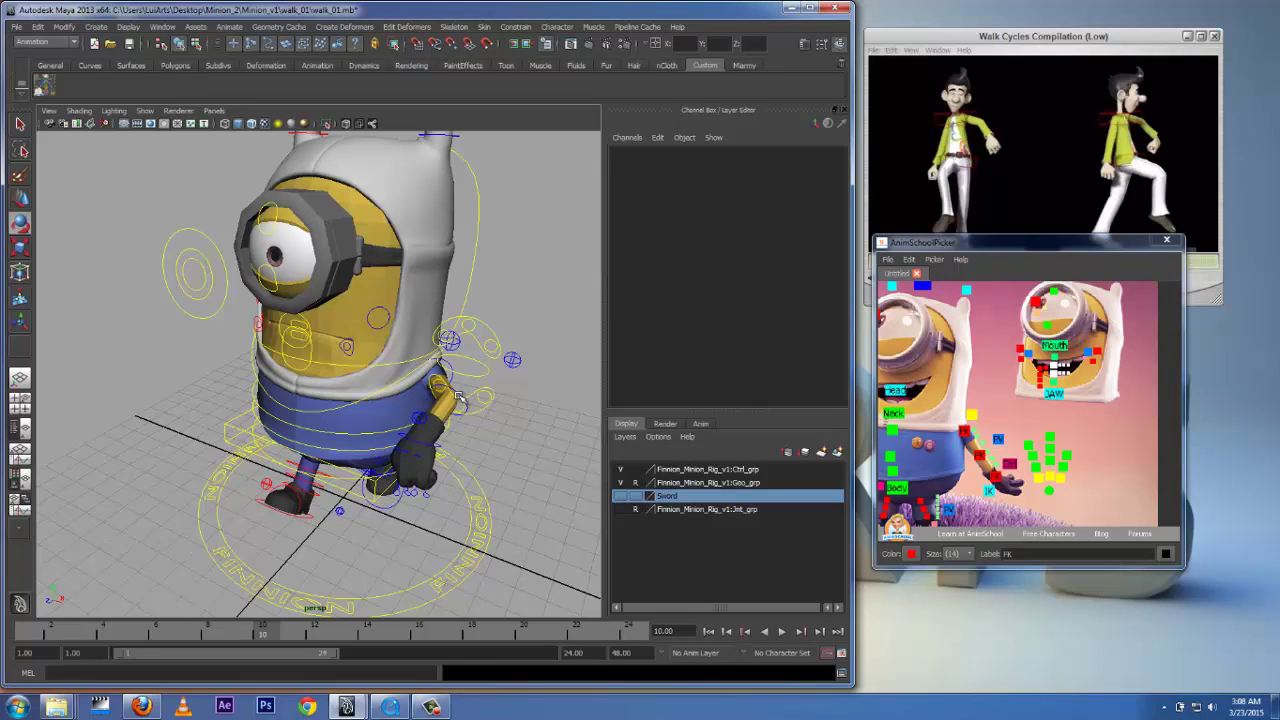
{"action": "left_click", "coordinate": [460, 398]}
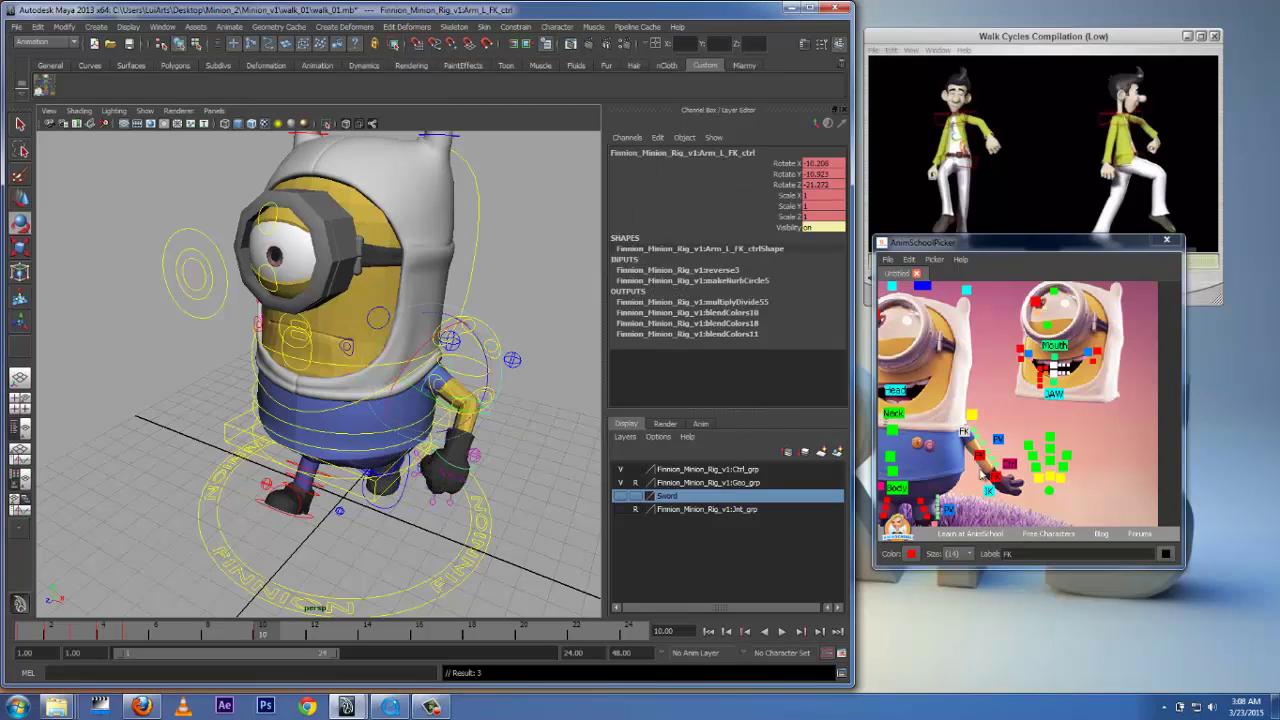
Select all of the rig's controls and delete their keys at frame 10, and return to frame 1
{"action": "middle_click_drag", "start_coordinate": [920, 429], "coordinate": [1050, 376], "text": "alt"}
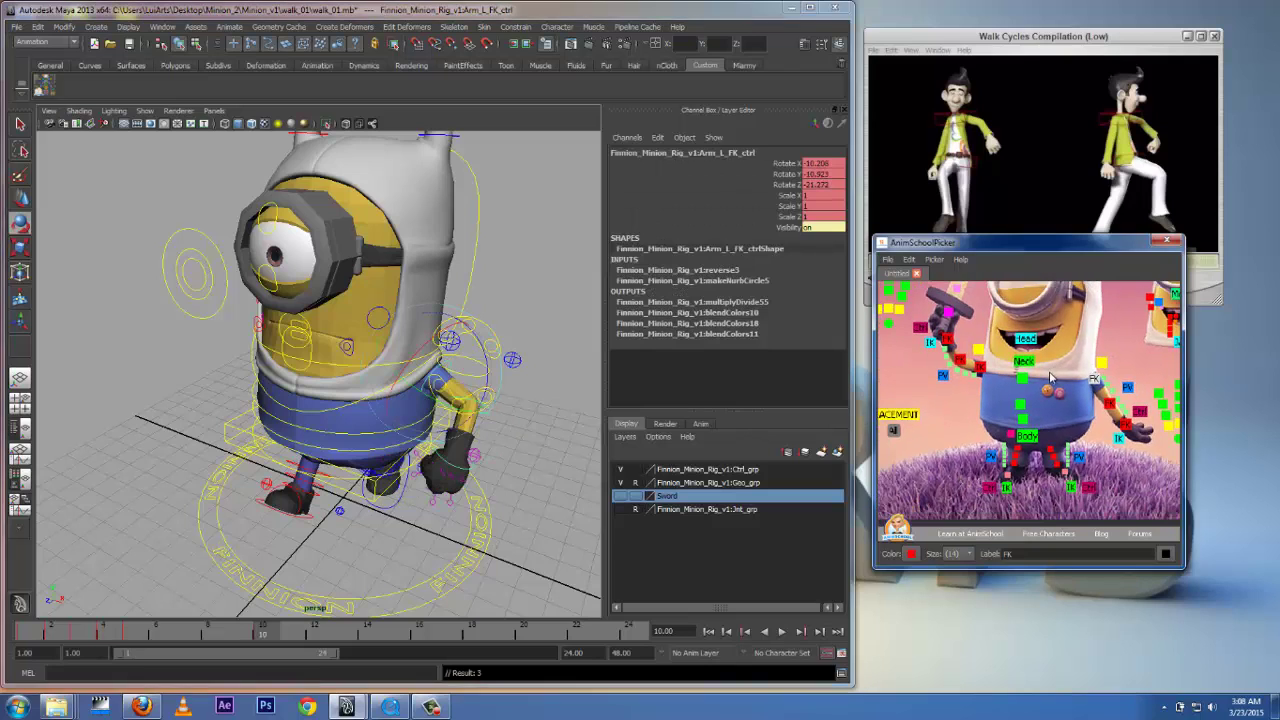
{"action": "left_click", "coordinate": [894, 431]}
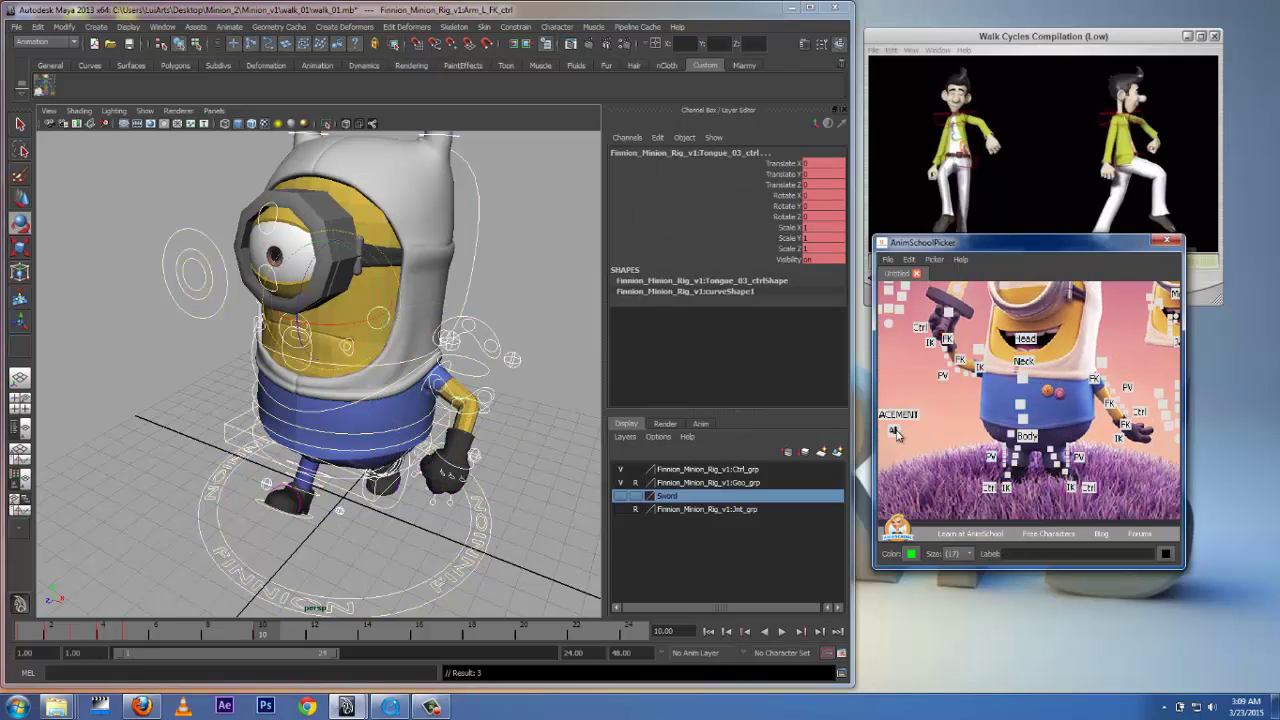
{"action": "left_click", "coordinate": [265, 637]}
{"action": "key", "text": "s"}
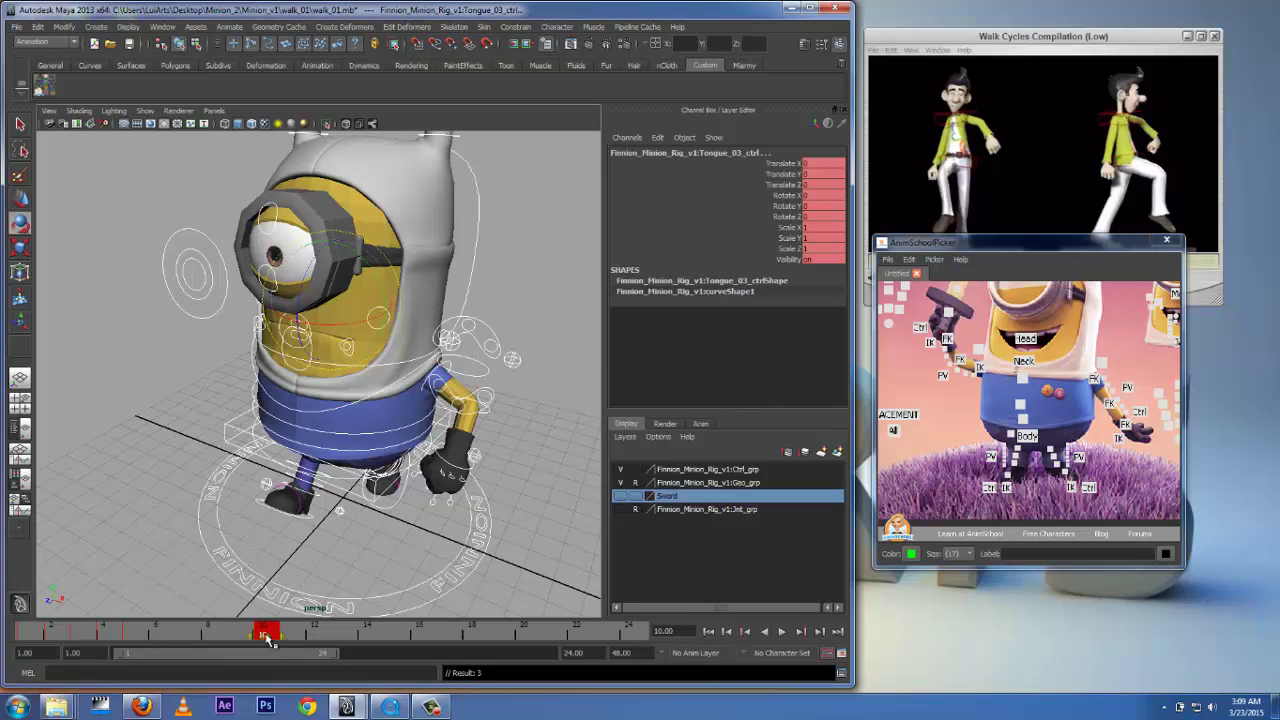
{"action": "right_click", "coordinate": [271, 639]}
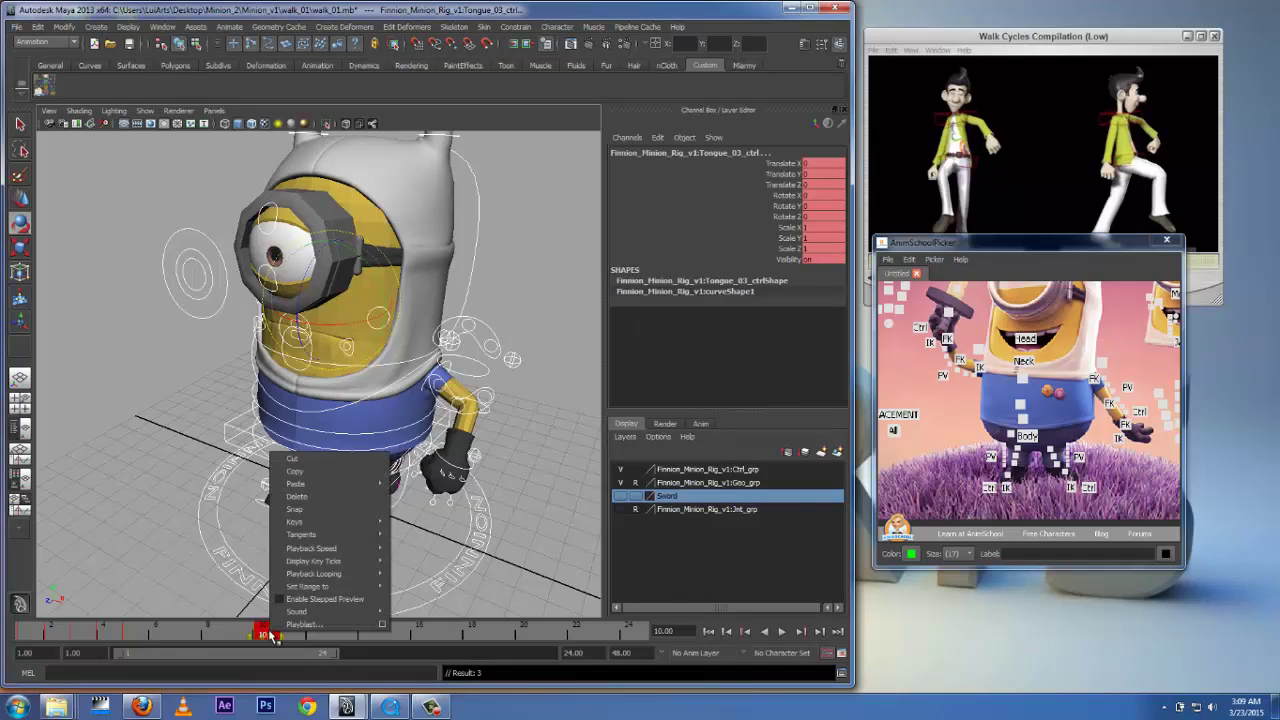
{"action": "left_click", "coordinate": [305, 498]}
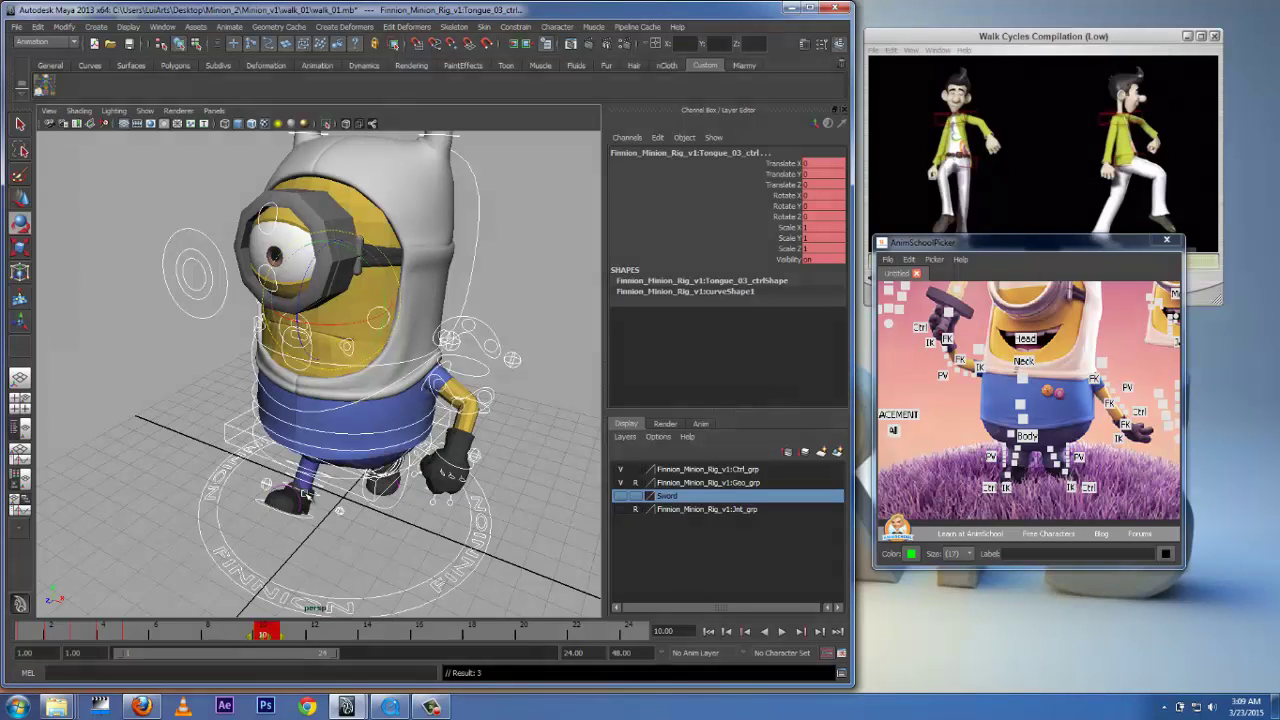
{"action": "left_click_drag", "start_coordinate": [279, 633], "coordinate": [308, 639]}
{"action": "left_click_drag", "start_coordinate": [140, 633], "coordinate": [25, 634]}
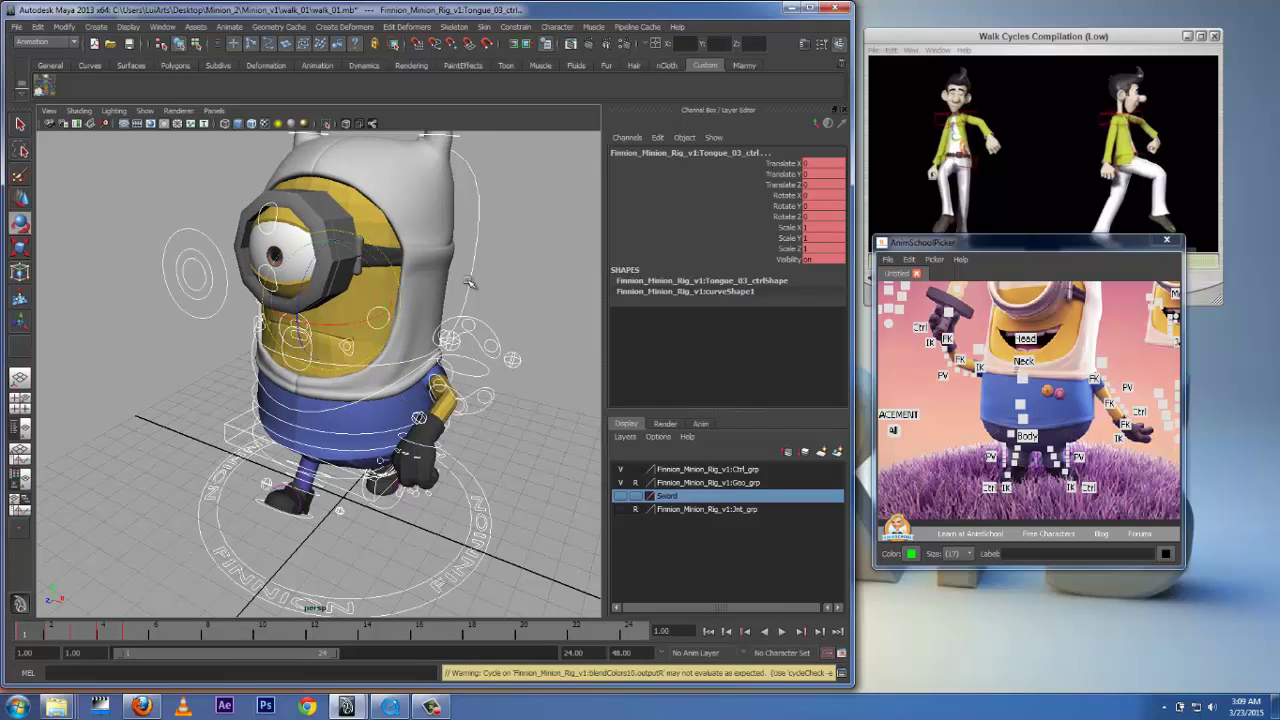
Clear the selection of all controls and select the right leg's IK control from the opposite side of the rig
{"action": "left_click", "coordinate": [21, 124]}
{"action": "left_click", "coordinate": [186, 232]}
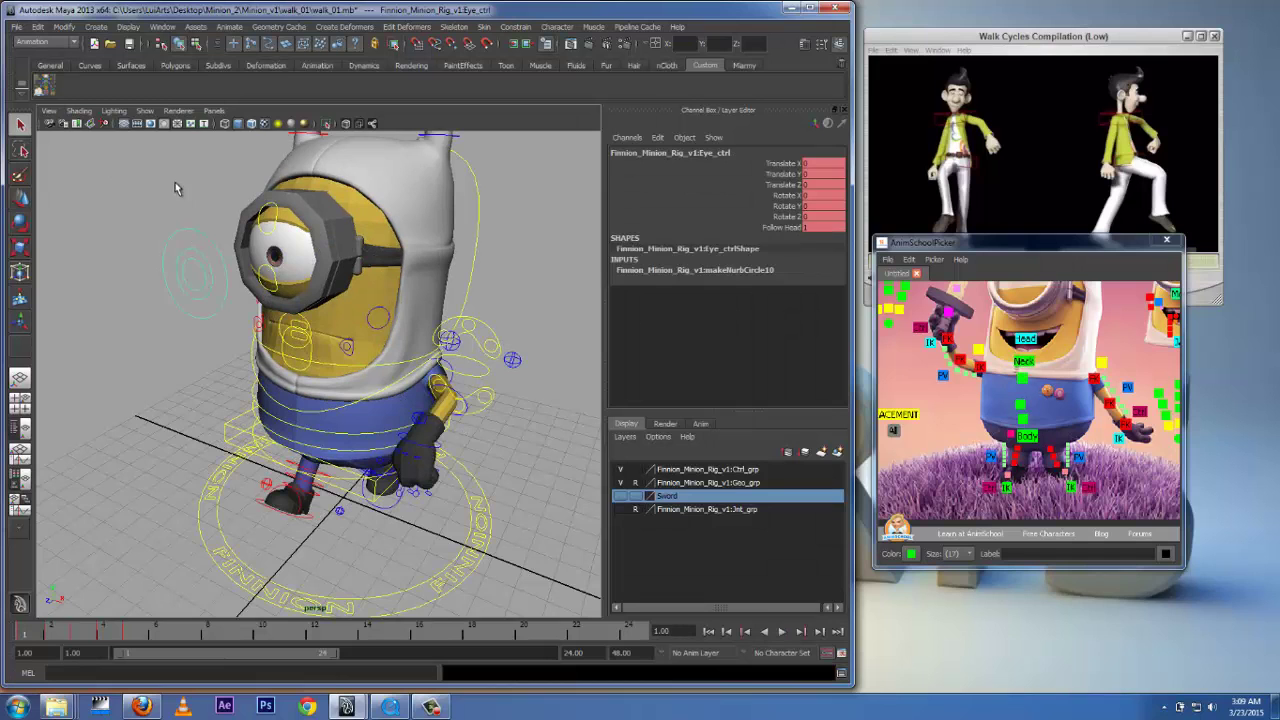
{"action": "left_click", "coordinate": [175, 183]}
{"action": "left_click_drag", "start_coordinate": [183, 359], "coordinate": [70, 596], "text": "alt"}
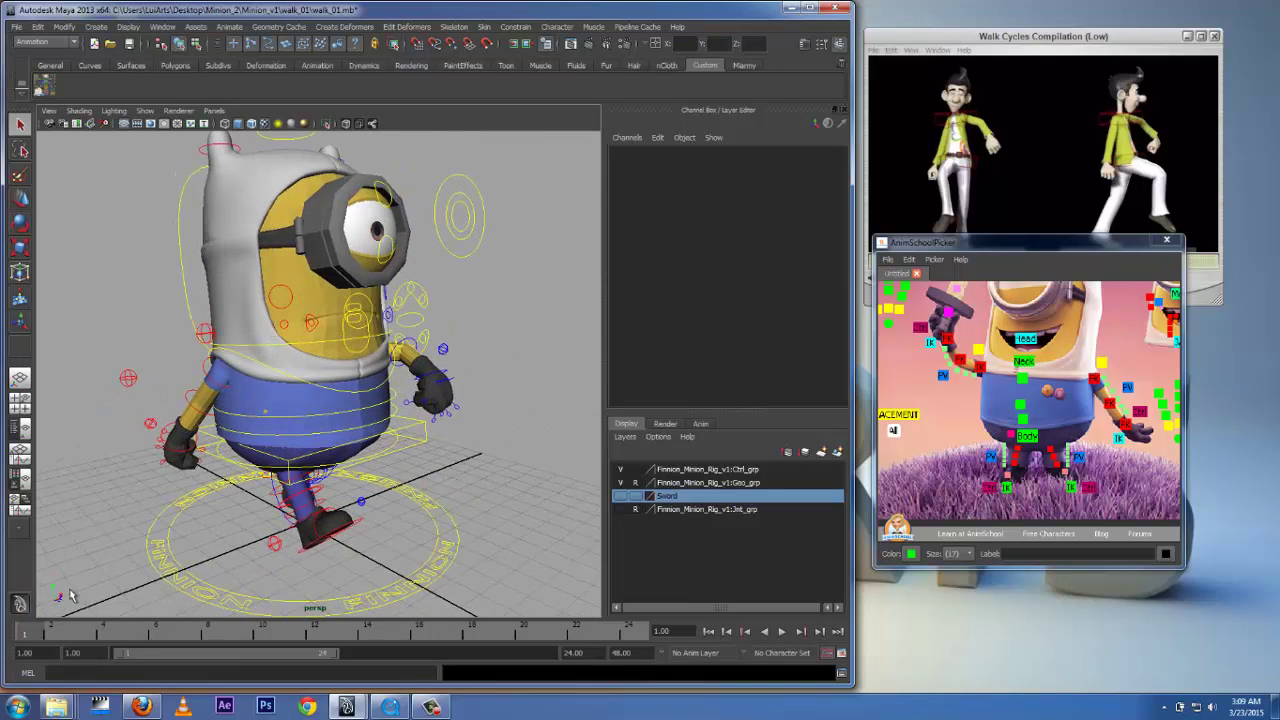
{"action": "left_click", "coordinate": [306, 547]}
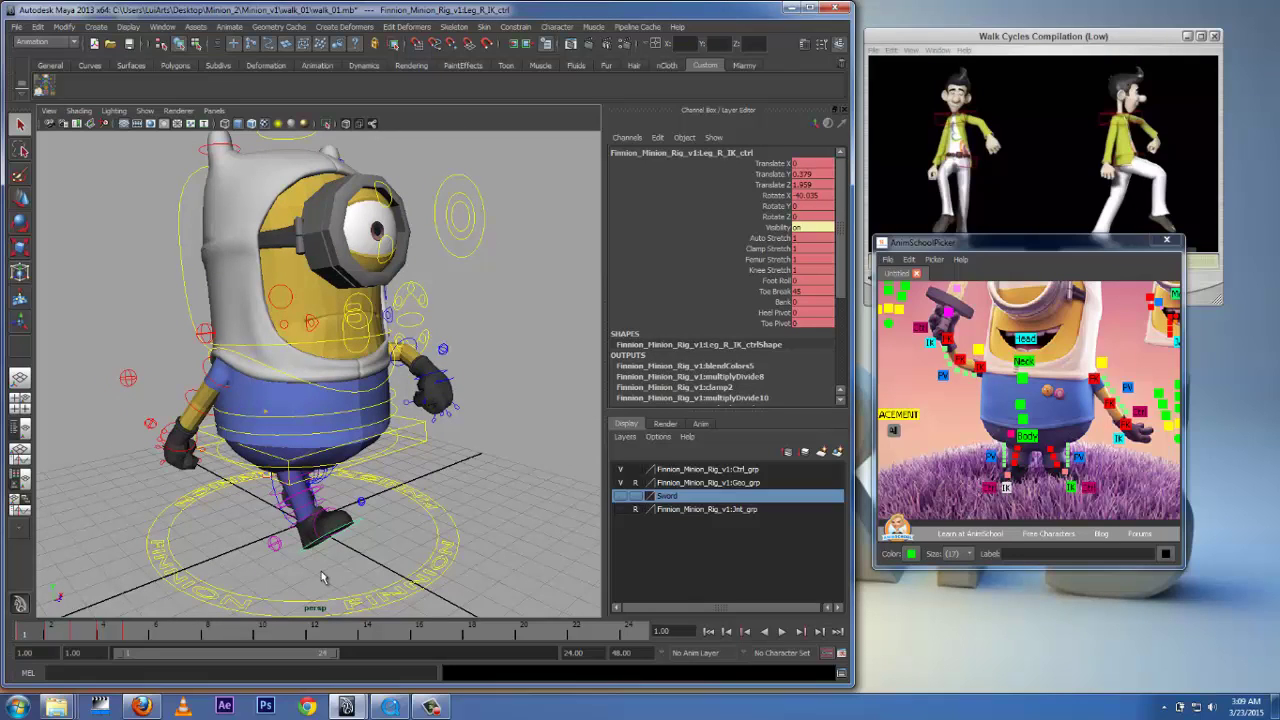
Examine the walk cycle poses by stepping and playing through the keyed frames, stopping at frame 2
{"action": "key", "text": "alt+period"}
{"action": "key", "text": "alt+period"}
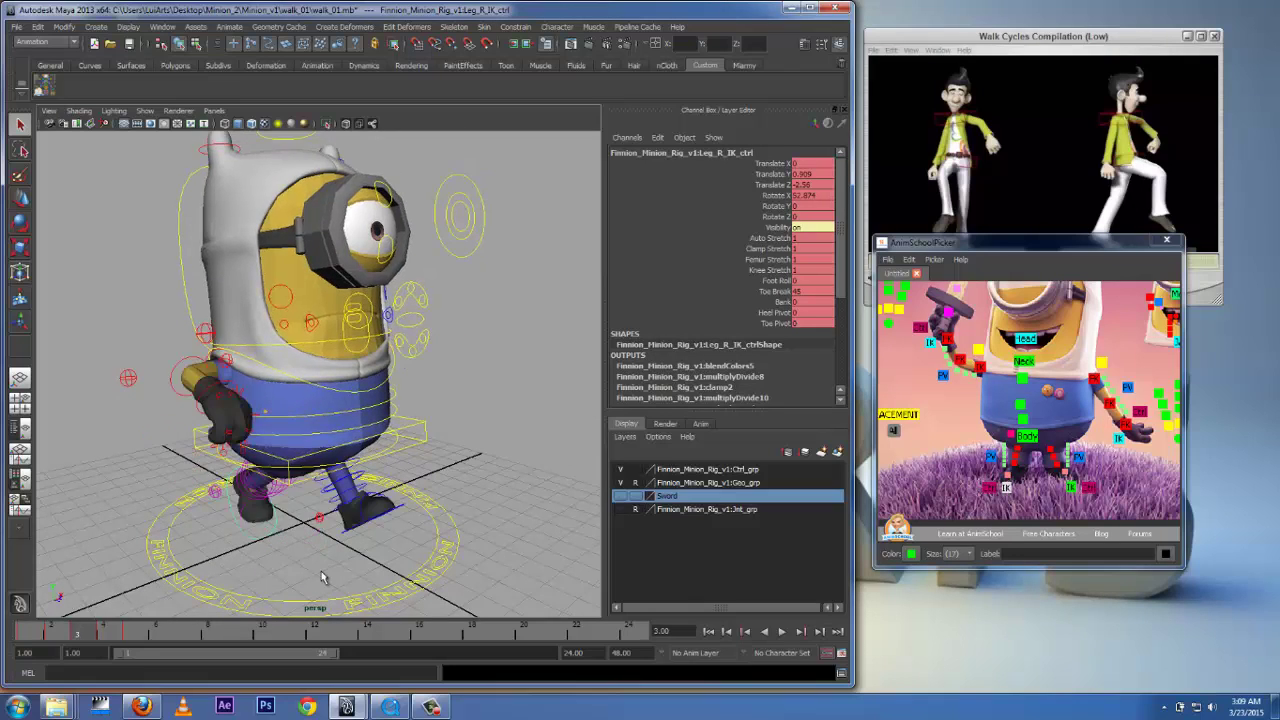
{"action": "key", "text": "period"}
{"action": "key", "text": "period"}
{"action": "key", "text": "period"}
{"action": "key", "text": "period"}
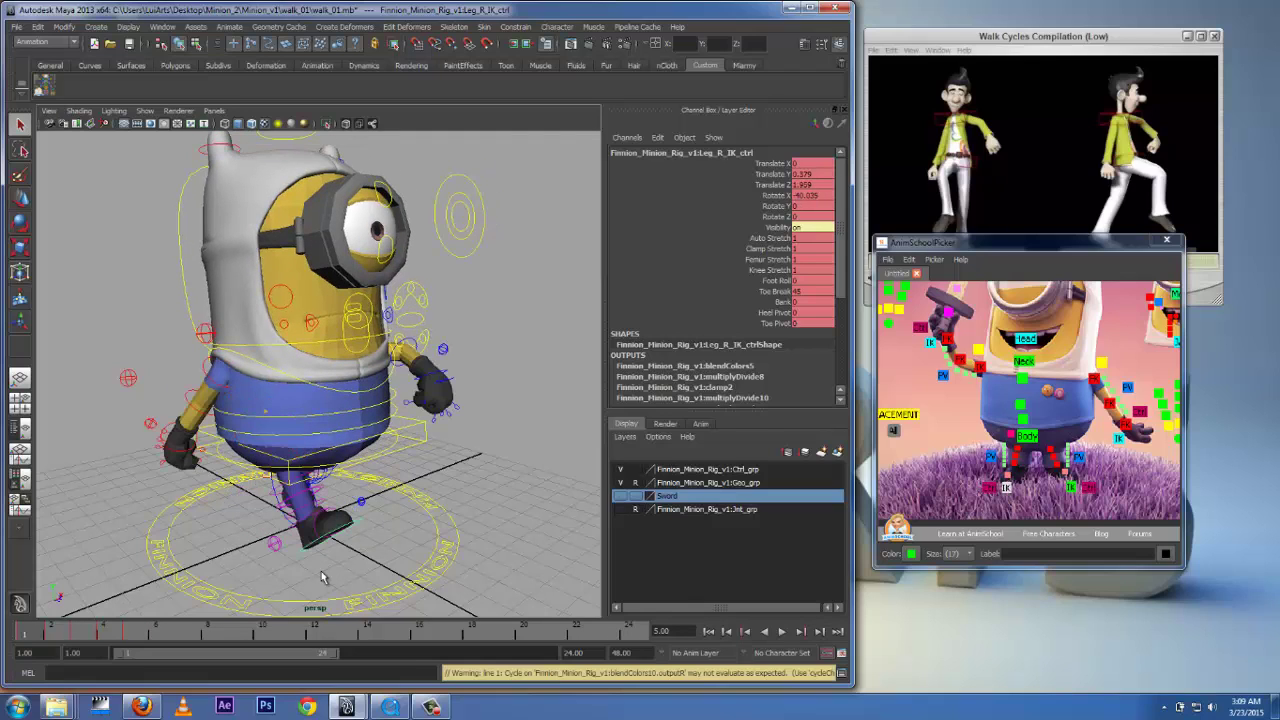
{"action": "key", "text": "alt+period"}
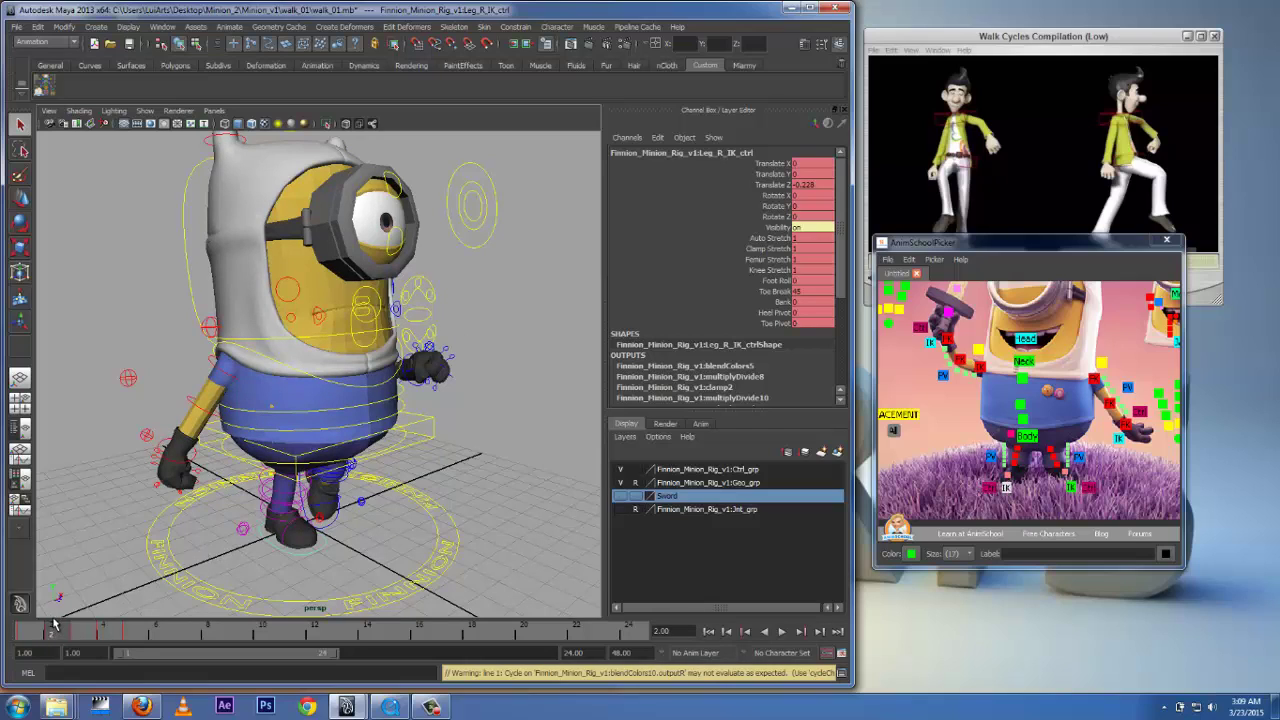
{"action": "key", "text": "period"}
{"action": "key", "text": "period"}
{"action": "key", "text": "period"}
{"action": "key", "text": "period"}
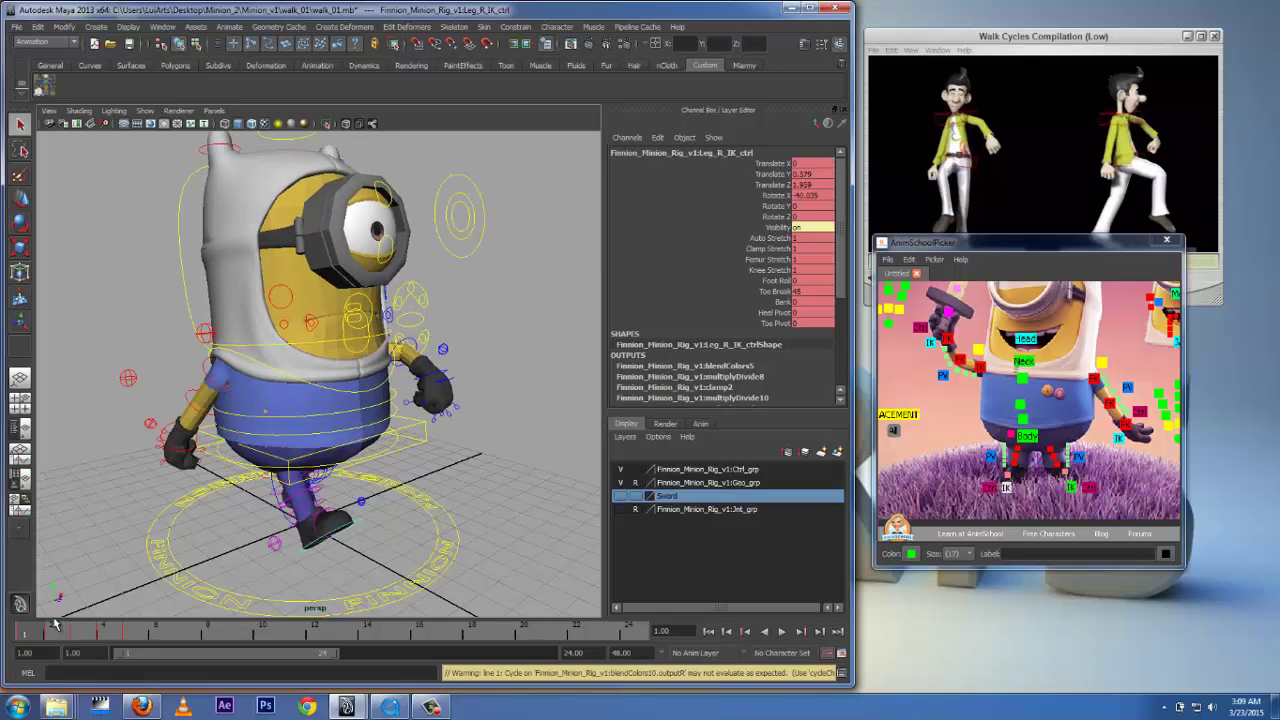
{"action": "key", "text": "alt+v"}
{"action": "key", "text": "alt+shift+v"}
{"action": "left_click", "coordinate": [54, 627]}
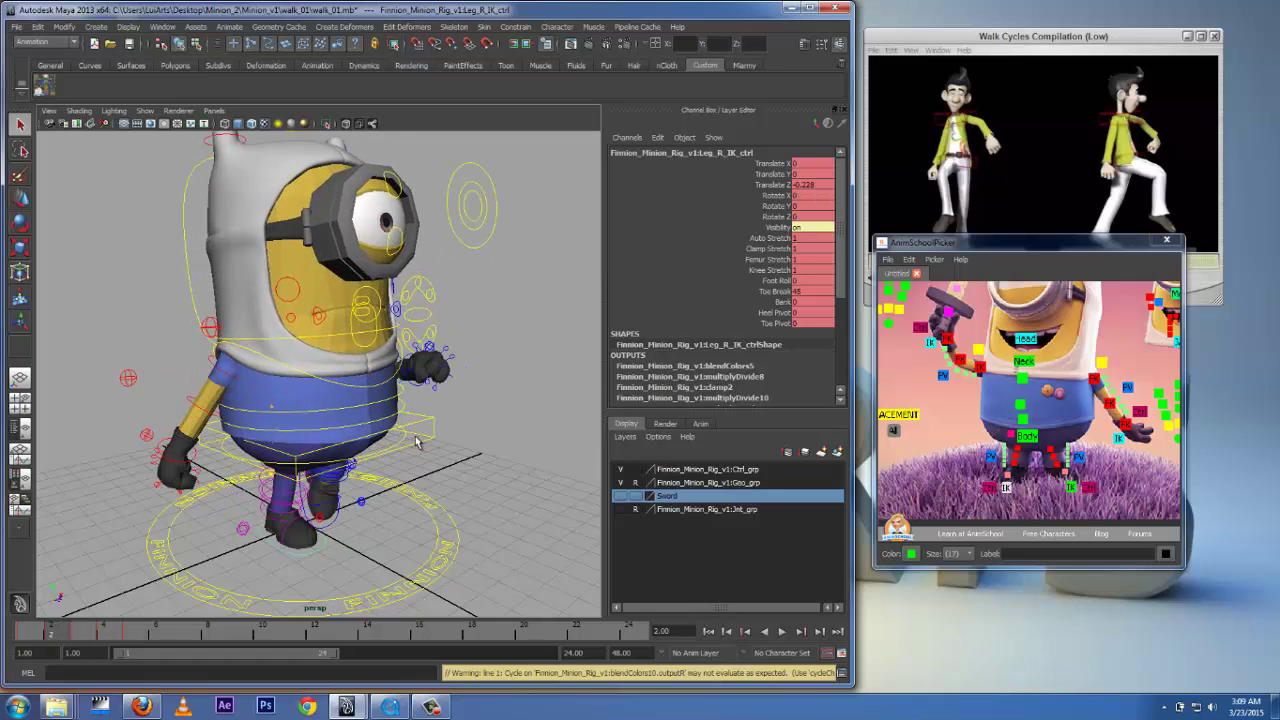
{"action": "left_click_drag", "start_coordinate": [402, 438], "coordinate": [343, 429], "text": "alt"}
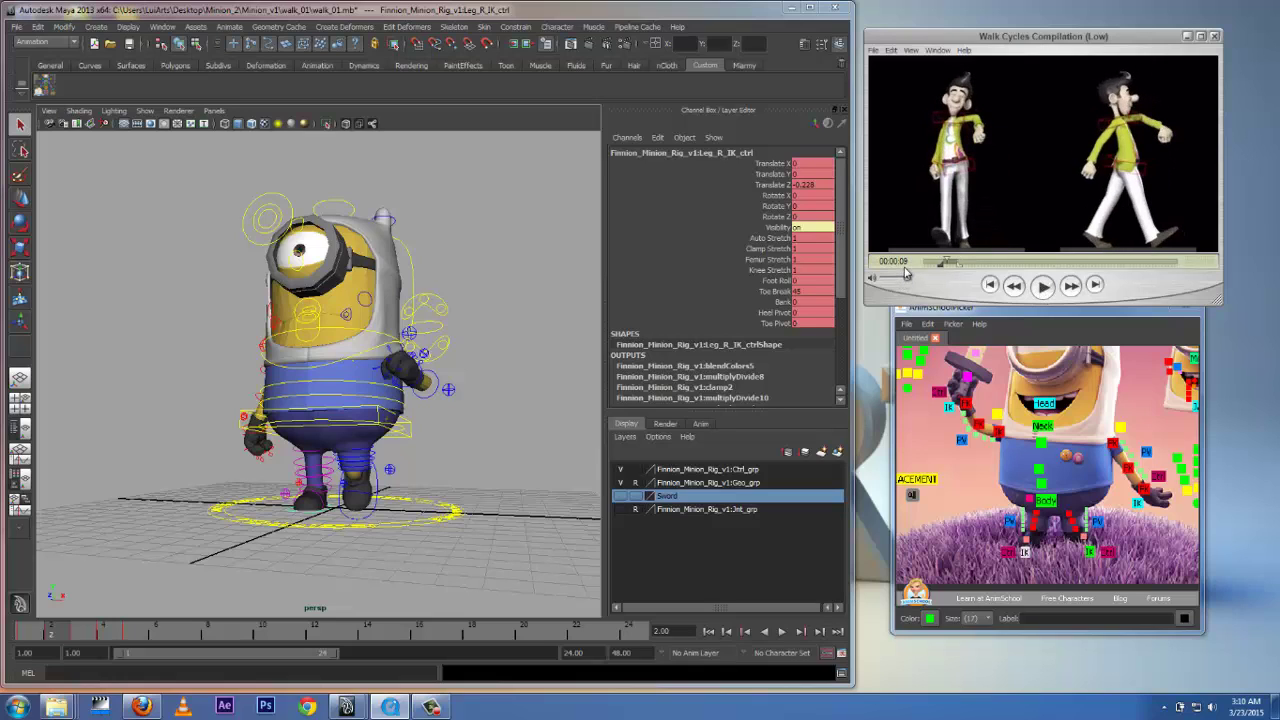
Switch to the Walk Cycles Compilation video, set its time display to Frame Number, and go to frame 262
{"action": "left_click_drag", "start_coordinate": [1022, 40], "coordinate": [1034, 35]}
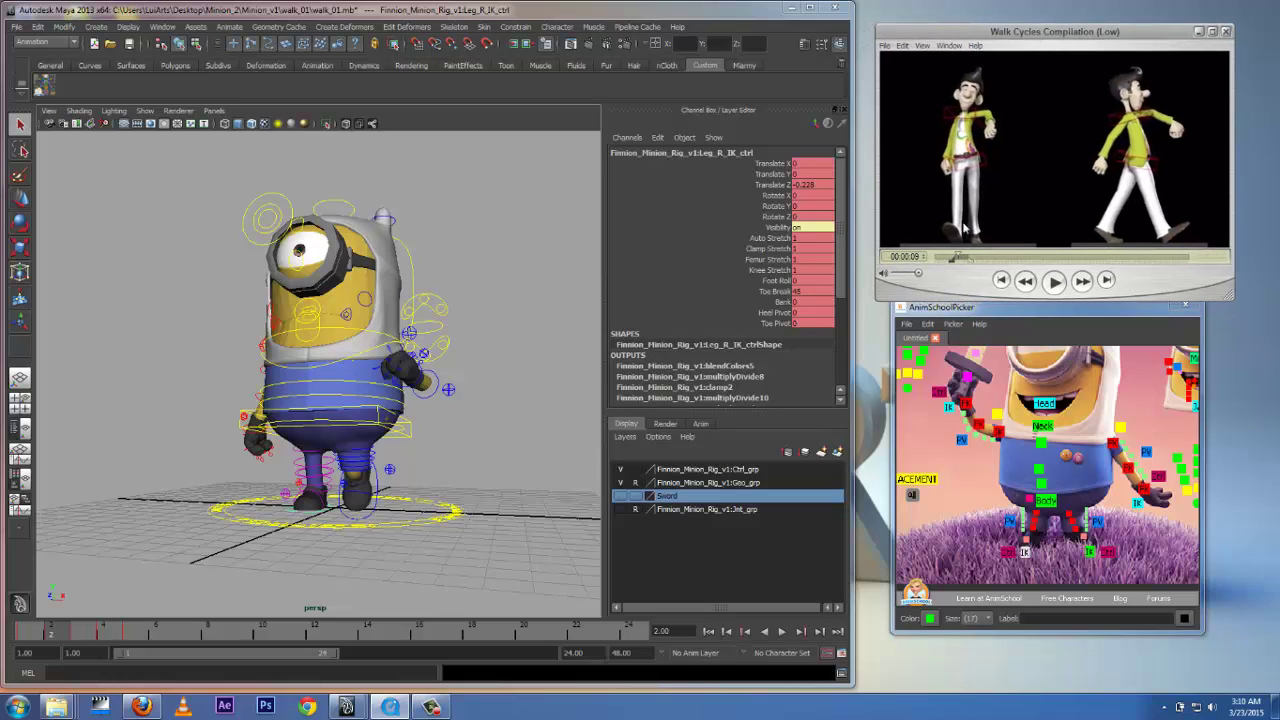
{"action": "left_click", "coordinate": [922, 256]}
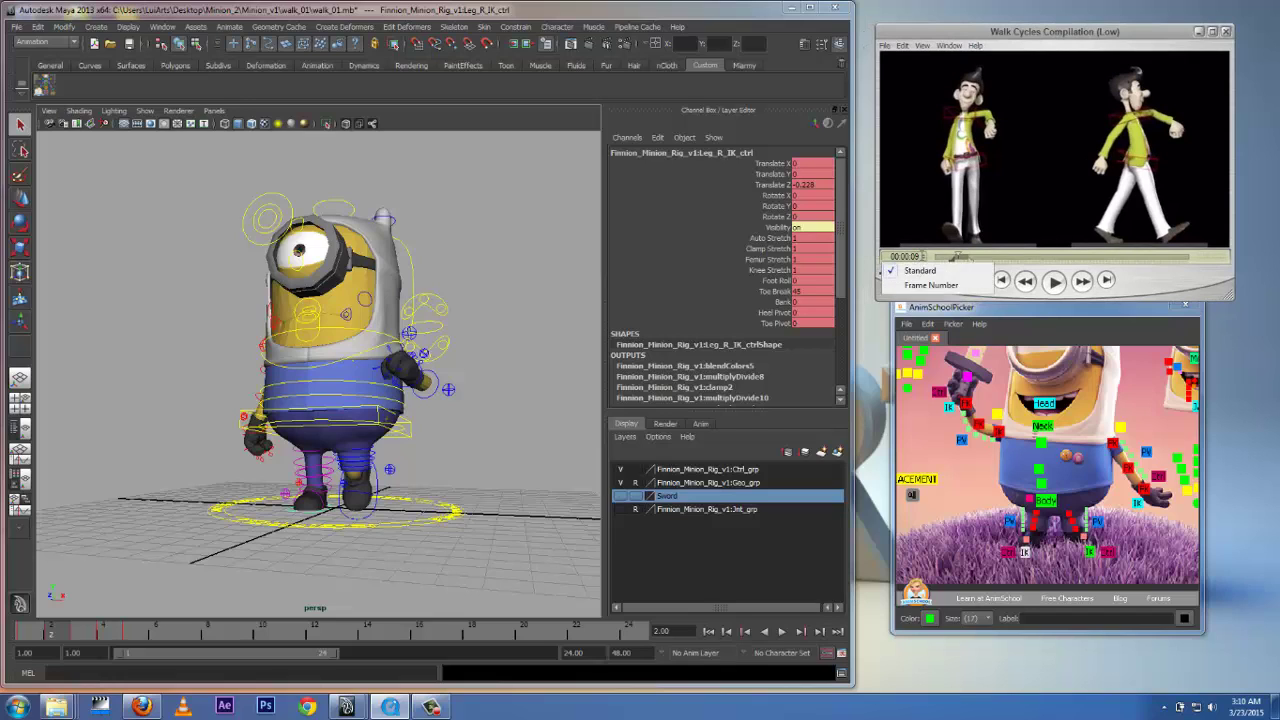
{"action": "left_click_drag", "start_coordinate": [1003, 36], "coordinate": [985, 25]}
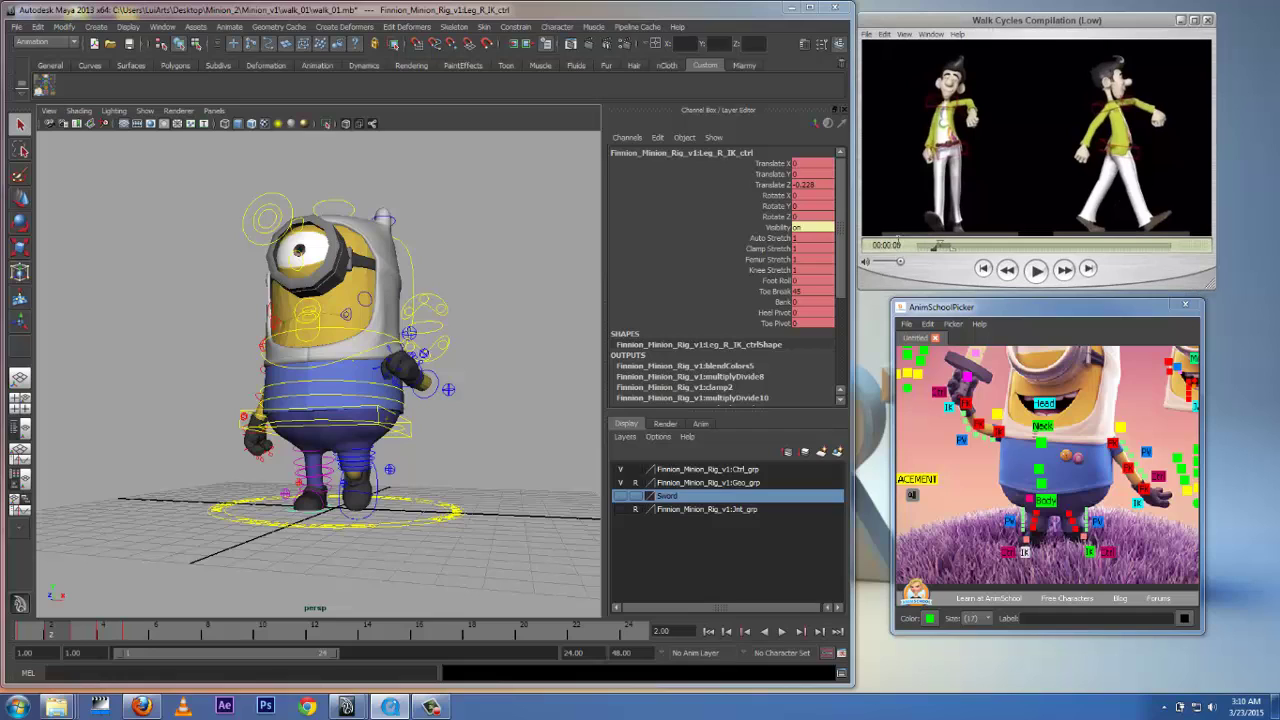
{"action": "left_click", "coordinate": [898, 244]}
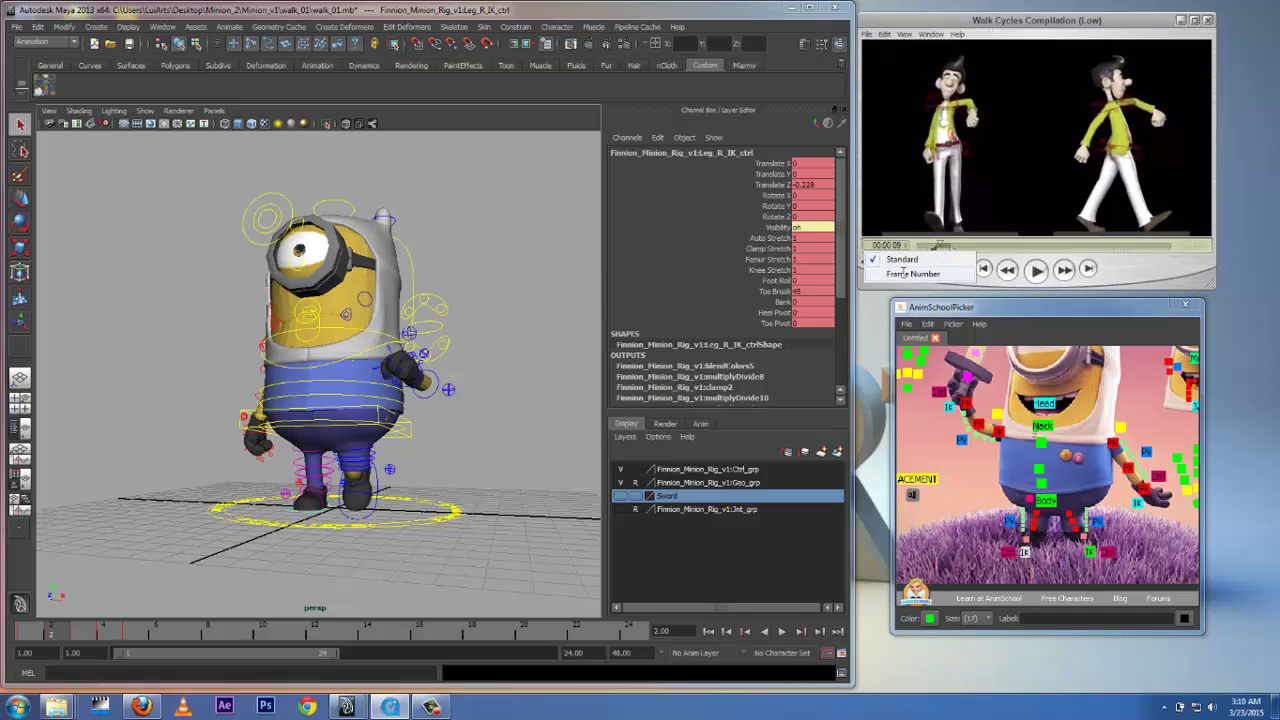
{"action": "left_click", "coordinate": [903, 272]}
{"action": "left_click_drag", "start_coordinate": [937, 248], "coordinate": [936, 248]}
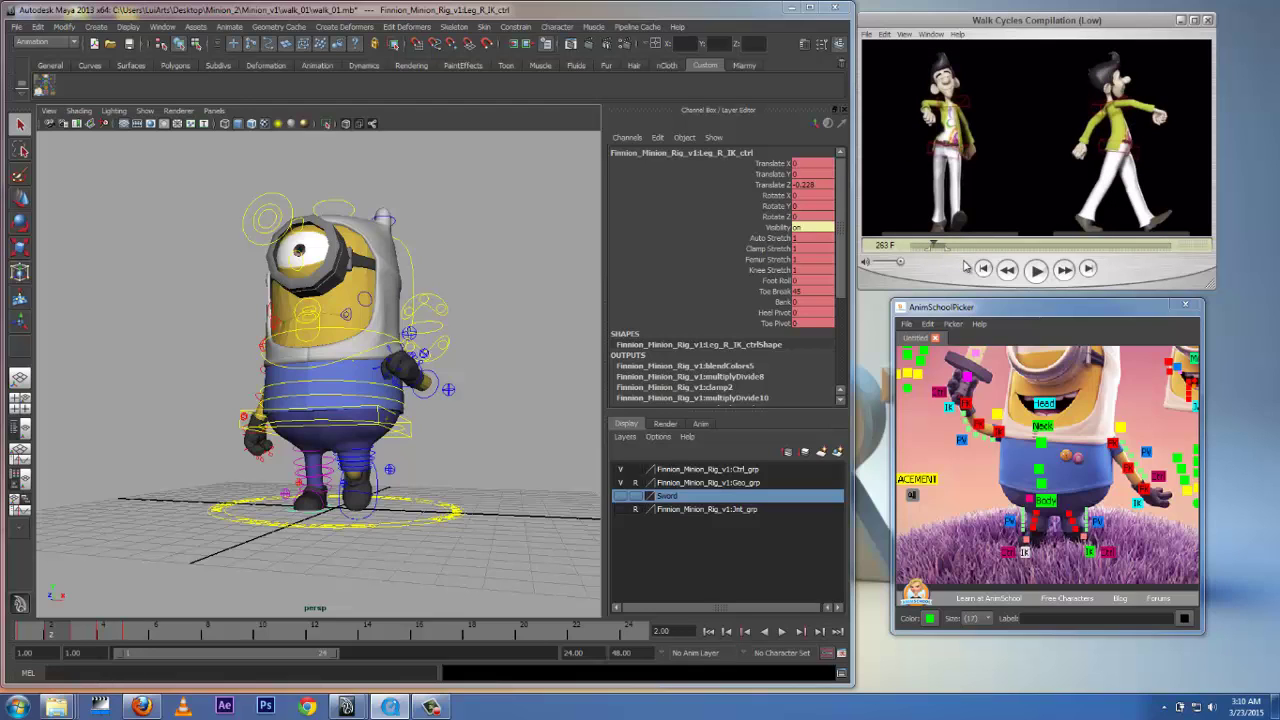
{"action": "key", "text": "Left"}
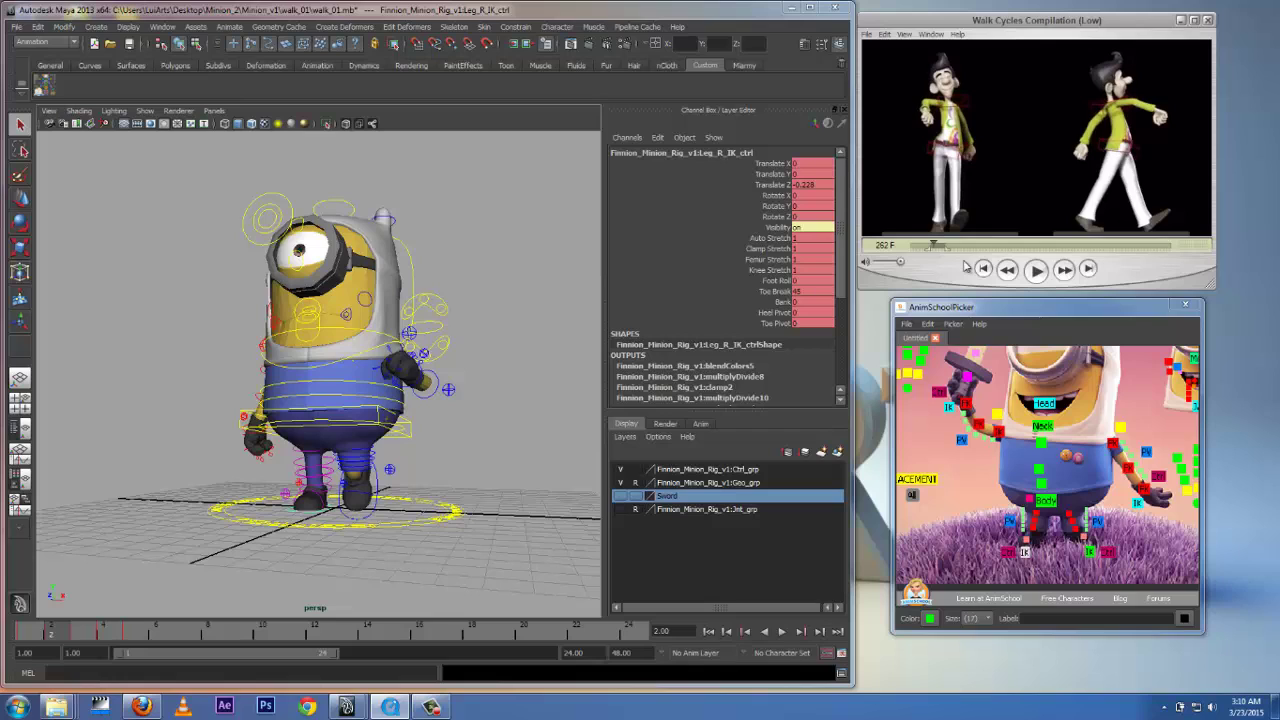
Find and open the Windows Calculator, and place it beside AnimSchoolPicker
{"action": "left_click", "coordinate": [20, 702]}
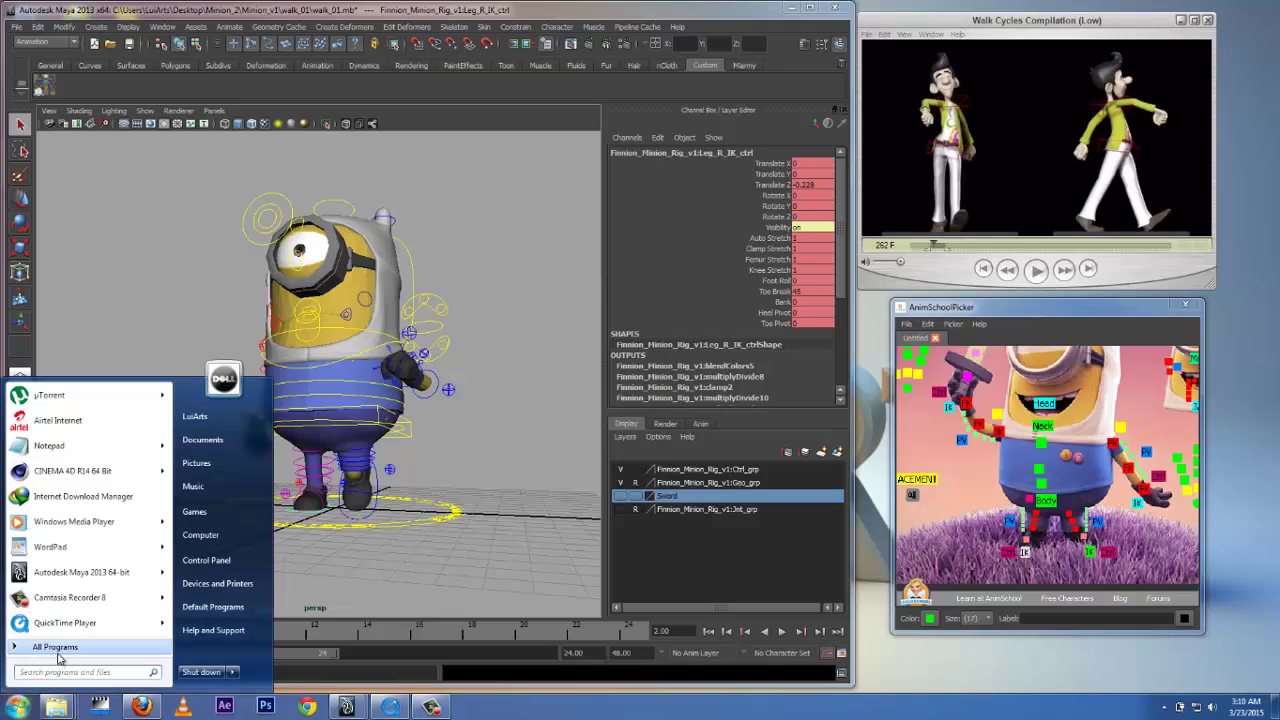
{"action": "type", "text": "cal"}
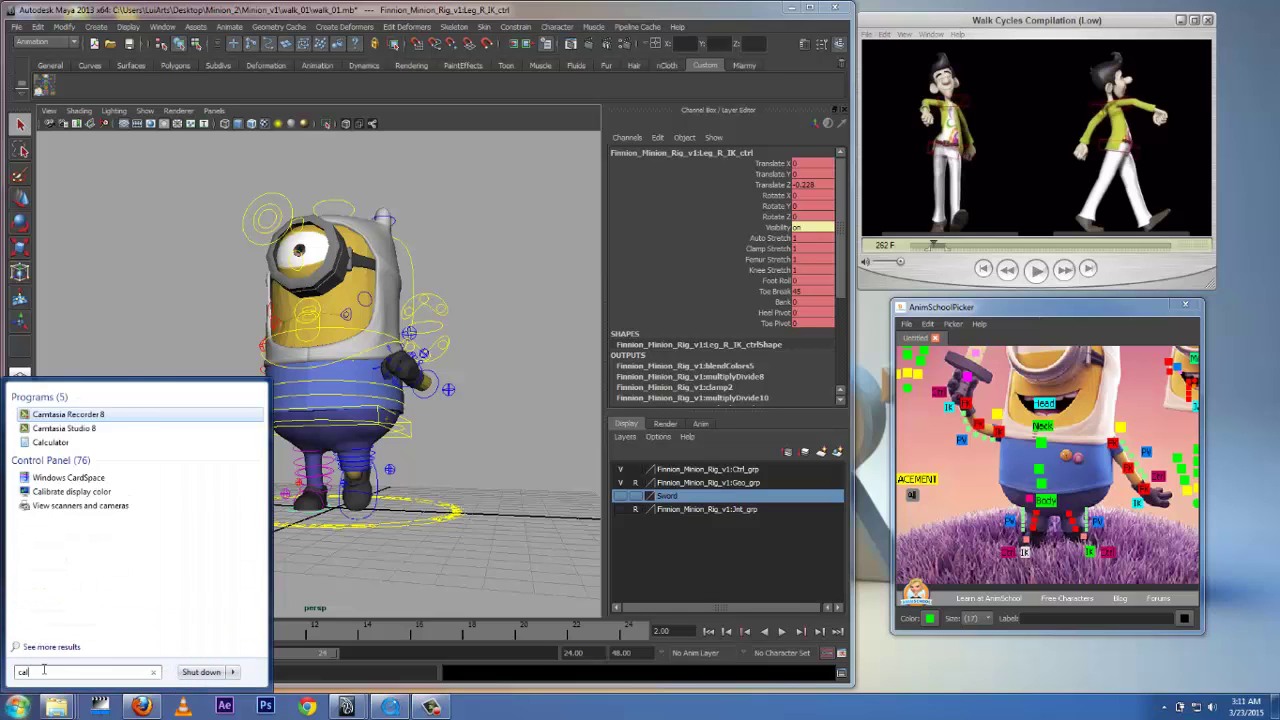
{"action": "left_click", "coordinate": [50, 414]}
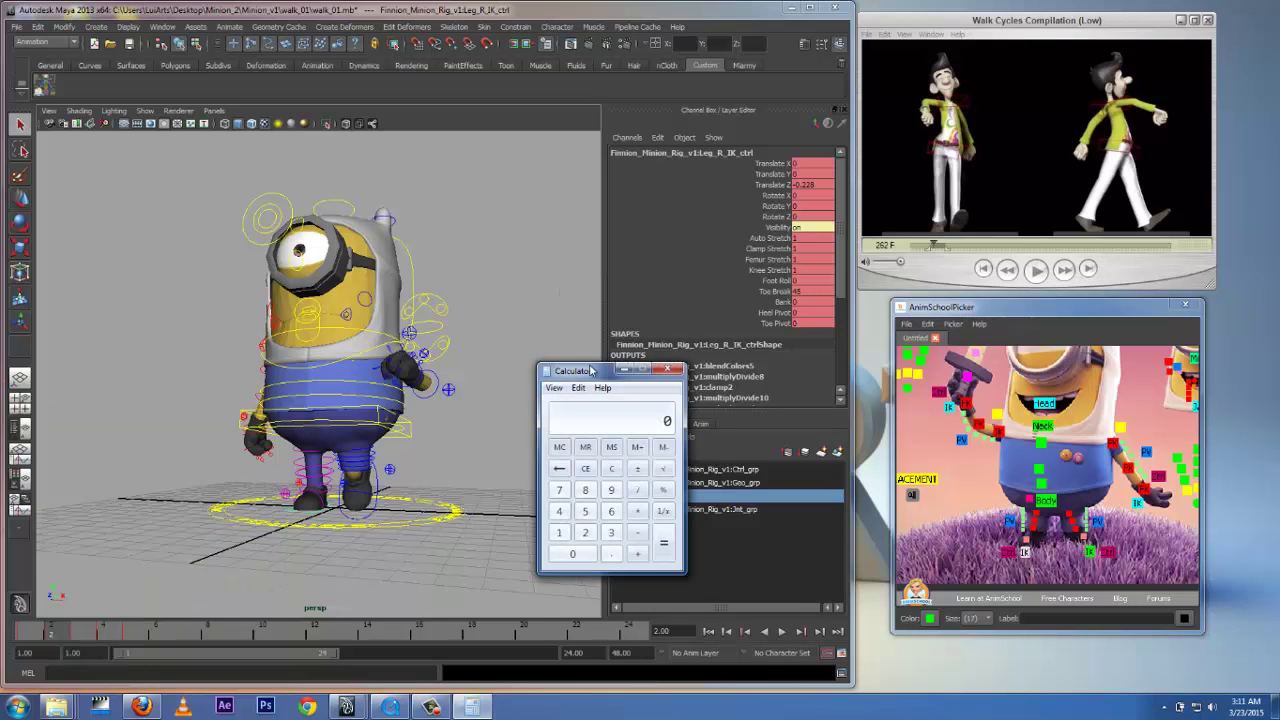
{"action": "left_click_drag", "start_coordinate": [630, 370], "coordinate": [705, 333]}
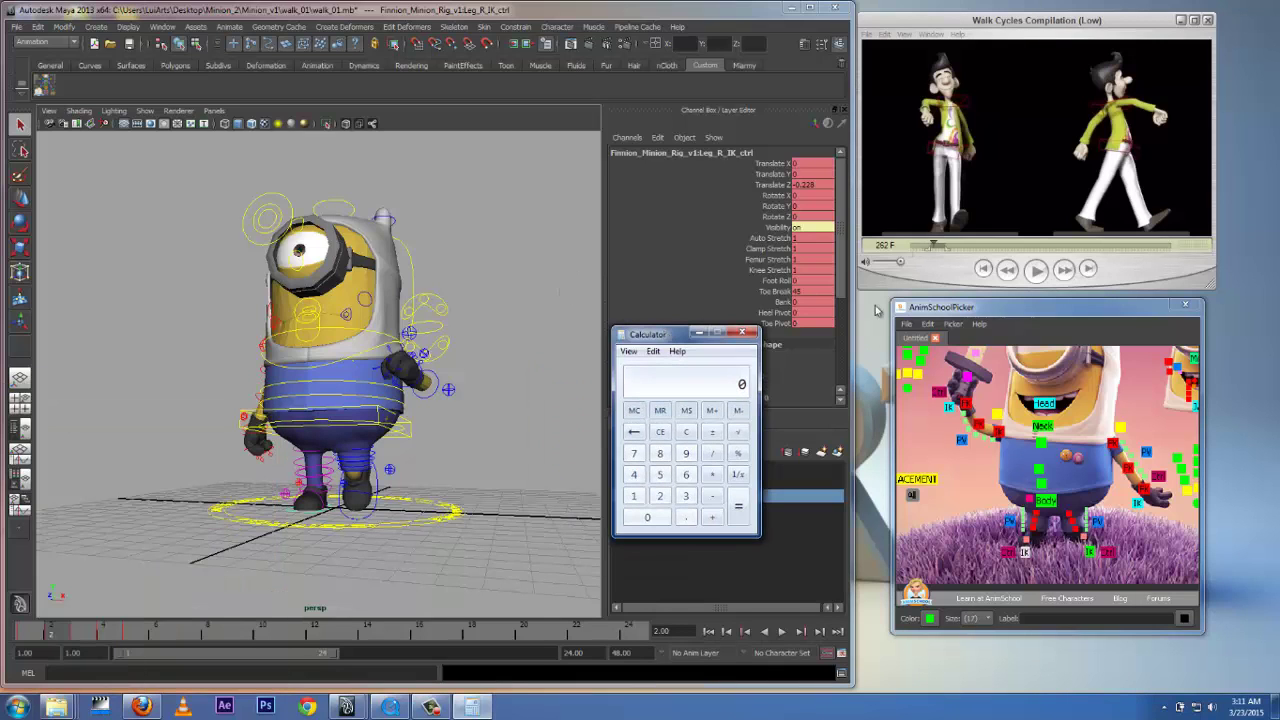
Enter the walk cycle's start frame number, 262, in the Calculator and reposition its window
{"action": "left_click", "coordinate": [660, 496]}
{"action": "left_click", "coordinate": [686, 476]}
{"action": "left_click", "coordinate": [660, 496]}
{"action": "left_click_drag", "start_coordinate": [692, 337], "coordinate": [640, 306]}
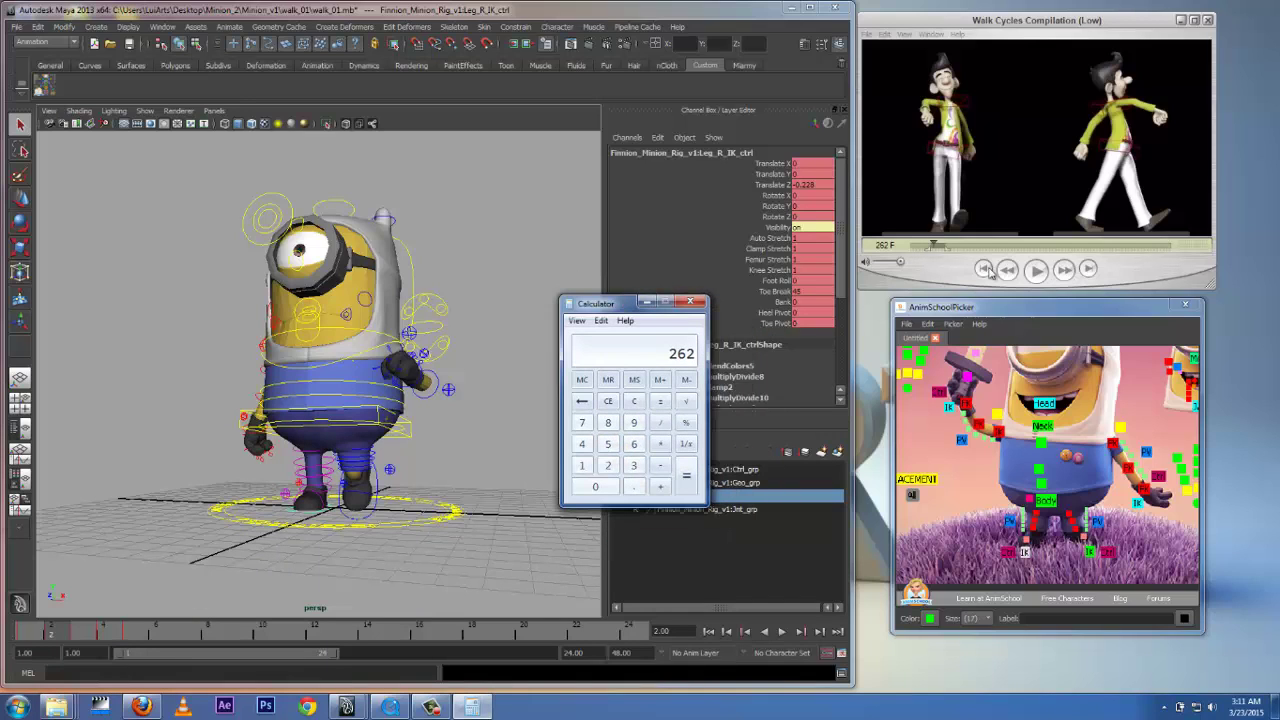
Step the Walk Cycles Compilation video forward frame by frame from 262 through one full walk cycle to frame 297
{"action": "left_click", "coordinate": [1020, 43]}
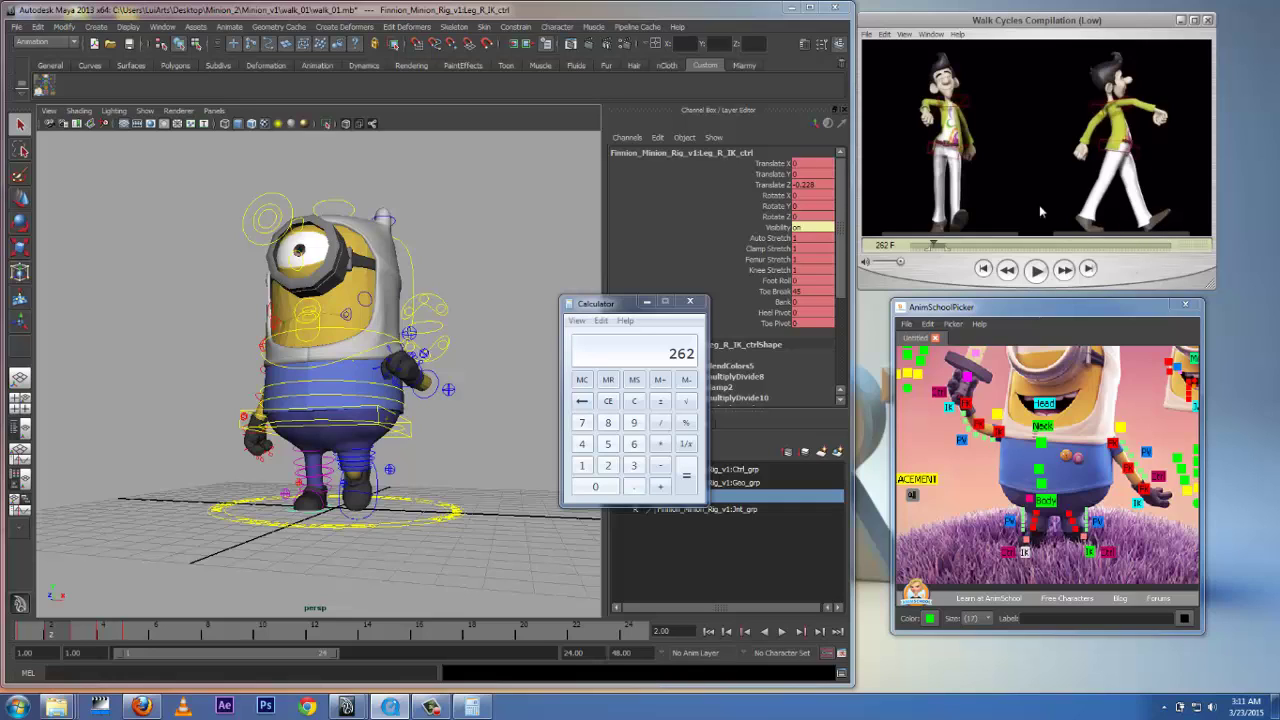
{"action": "key", "text": "Right"}
{"action": "key", "text": "Right"}
{"action": "key", "text": "Right"}
{"action": "key", "text": "Right"}
{"action": "key", "text": "Right"}
{"action": "key", "text": "Right"}
{"action": "key", "text": "Right"}
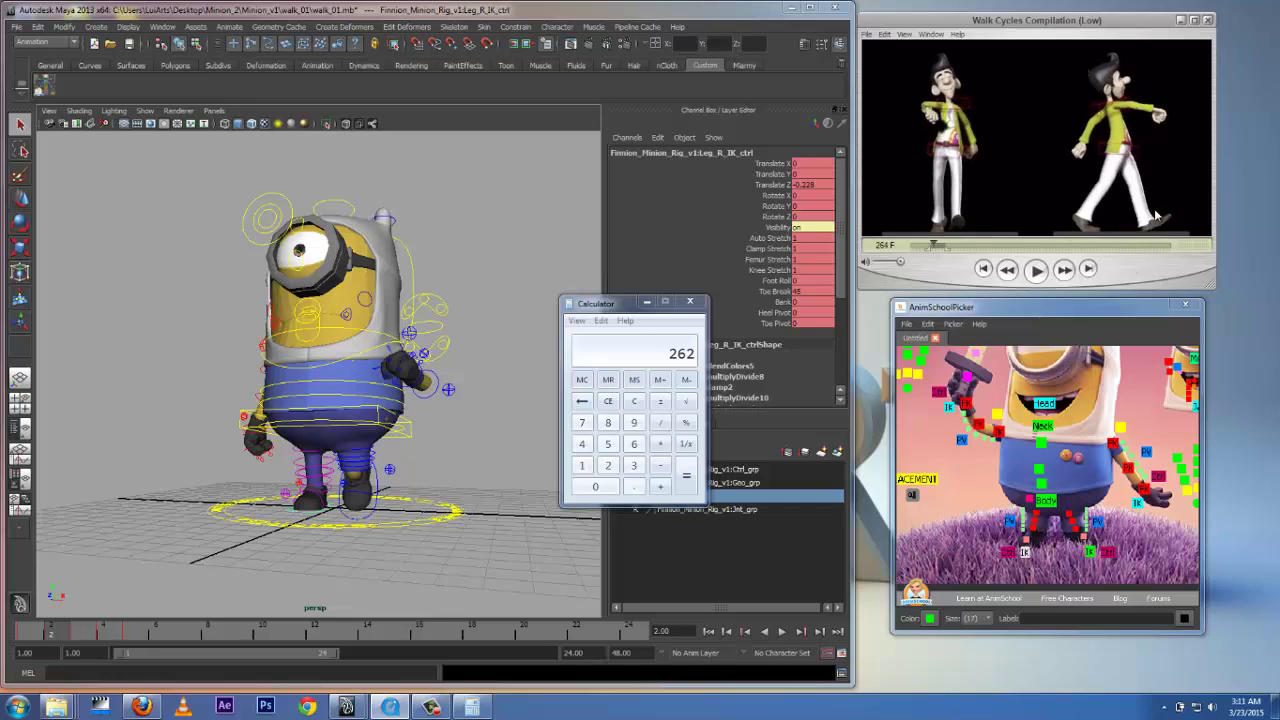
{"action": "key", "text": "Right"}
{"action": "key", "text": "Right"}
{"action": "key", "text": "Right"}
{"action": "key", "text": "Right"}
{"action": "key", "text": "Right"}
{"action": "key", "text": "Right"}
{"action": "key", "text": "Right"}
{"action": "key", "text": "Right"}
{"action": "key", "text": "Right"}
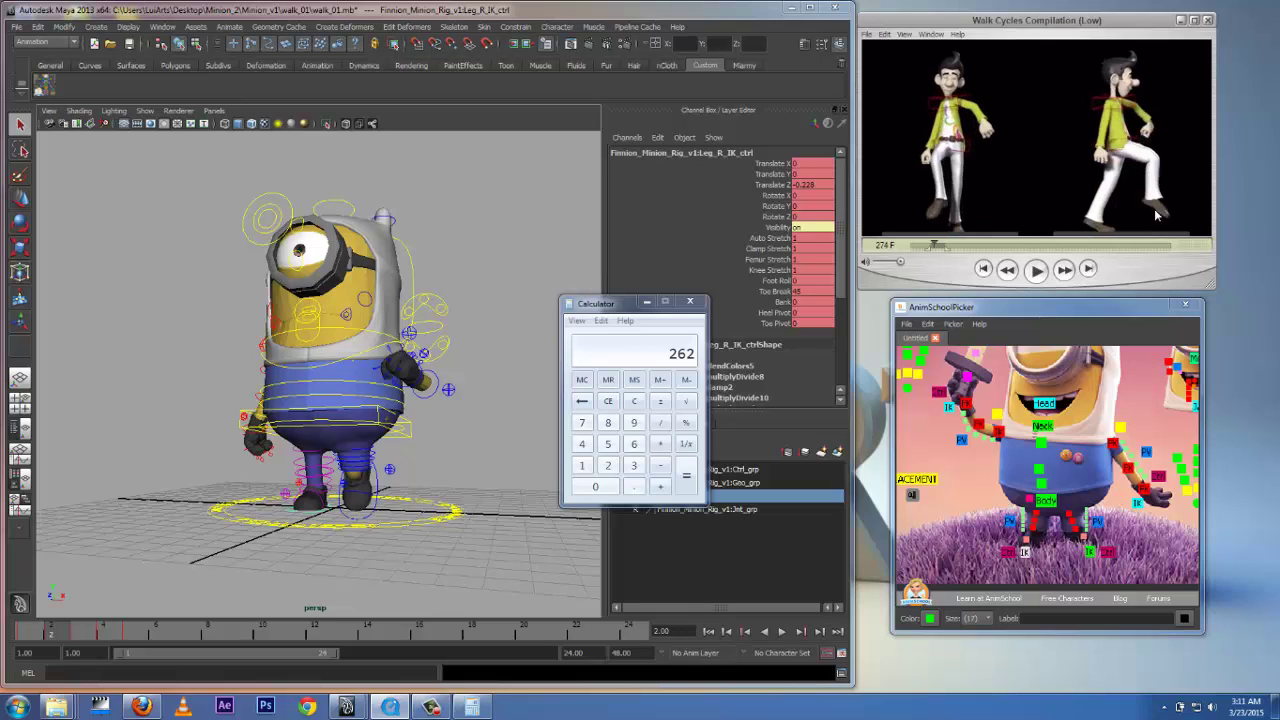
{"action": "key", "text": "Right"}
{"action": "key", "text": "Right"}
{"action": "key", "text": "Right"}
{"action": "key", "text": "Right"}
{"action": "key", "text": "Right"}
{"action": "key", "text": "Right"}
{"action": "key", "text": "Right"}
{"action": "key", "text": "Right"}
{"action": "key", "text": "Right"}
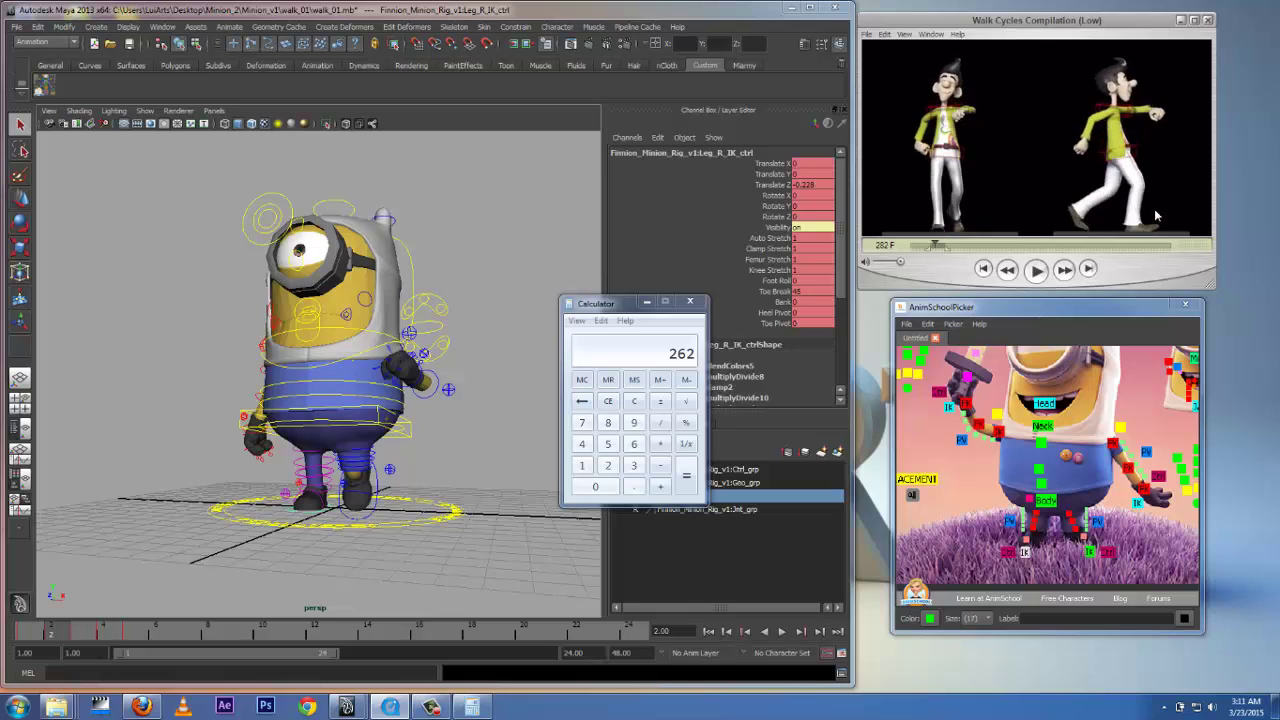
{"action": "key", "text": "Right"}
{"action": "key", "text": "Right"}
{"action": "key", "text": "Right"}
{"action": "key", "text": "Right"}
{"action": "key", "text": "Right"}
{"action": "key", "text": "Right"}
{"action": "key", "text": "Right"}
{"action": "key", "text": "Right"}
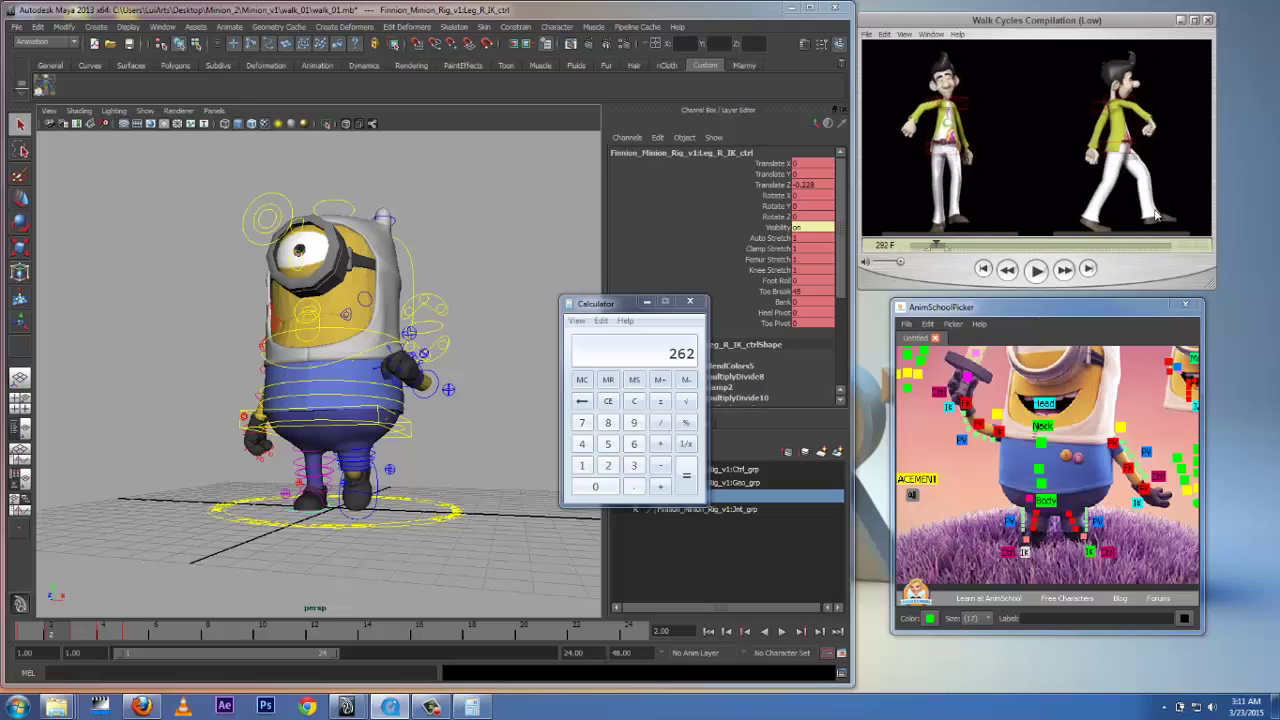
{"action": "key", "text": "Right"}
{"action": "key", "text": "Right"}
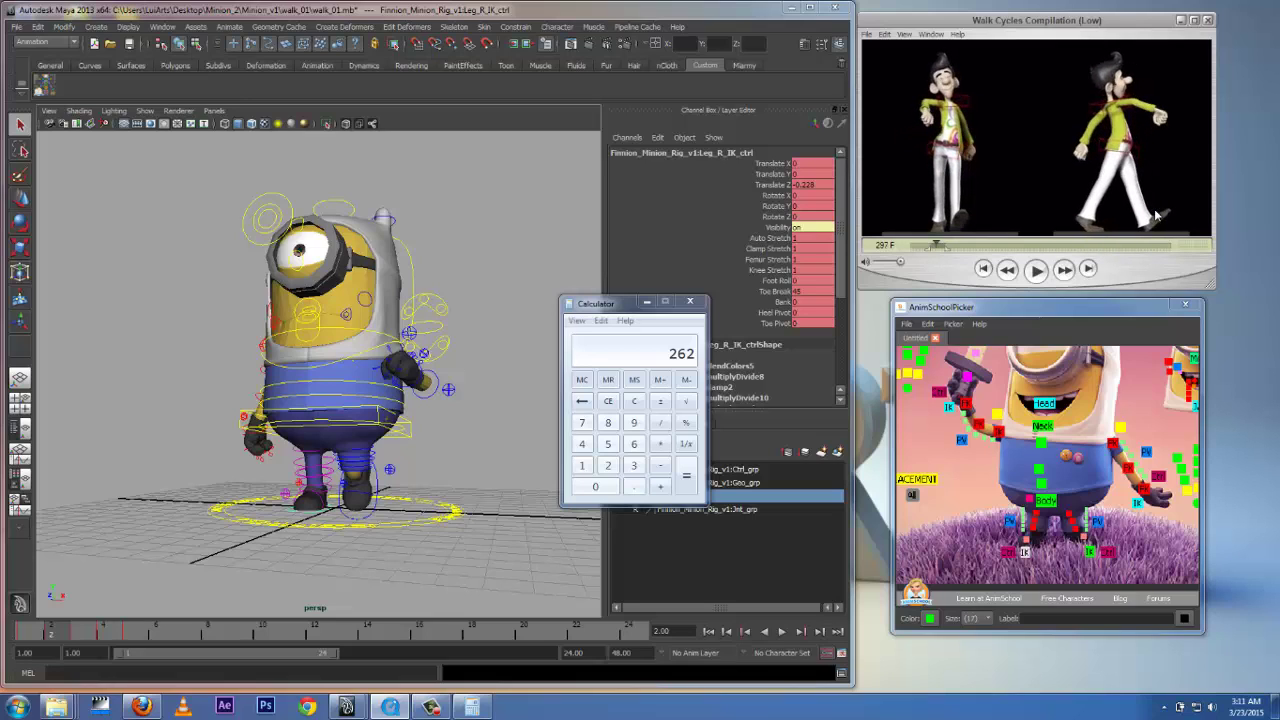
{"action": "left_click", "coordinate": [882, 245]}
Clear the Calculator, subtract 262 from 297, and reposition the Calculator window
{"action": "left_click", "coordinate": [673, 360]}
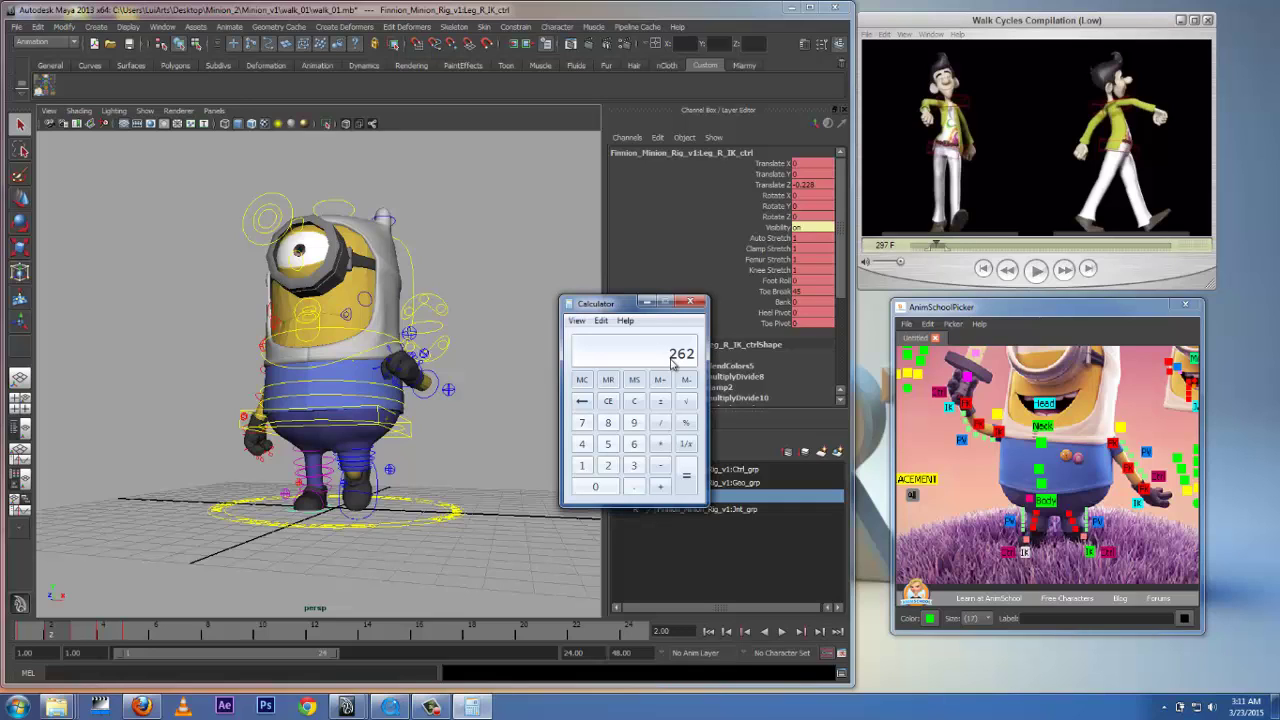
{"action": "left_click_drag", "start_coordinate": [630, 308], "coordinate": [658, 286]}
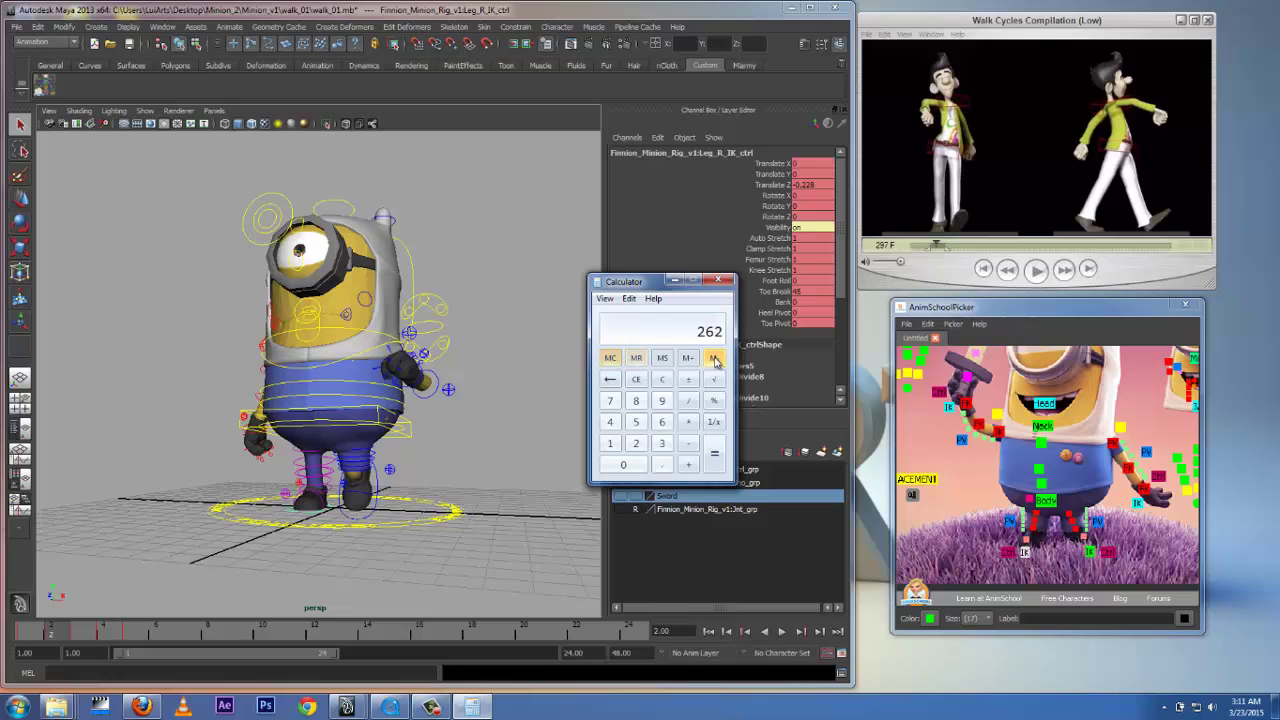
{"action": "left_click", "coordinate": [636, 359]}
{"action": "left_click", "coordinate": [636, 443]}
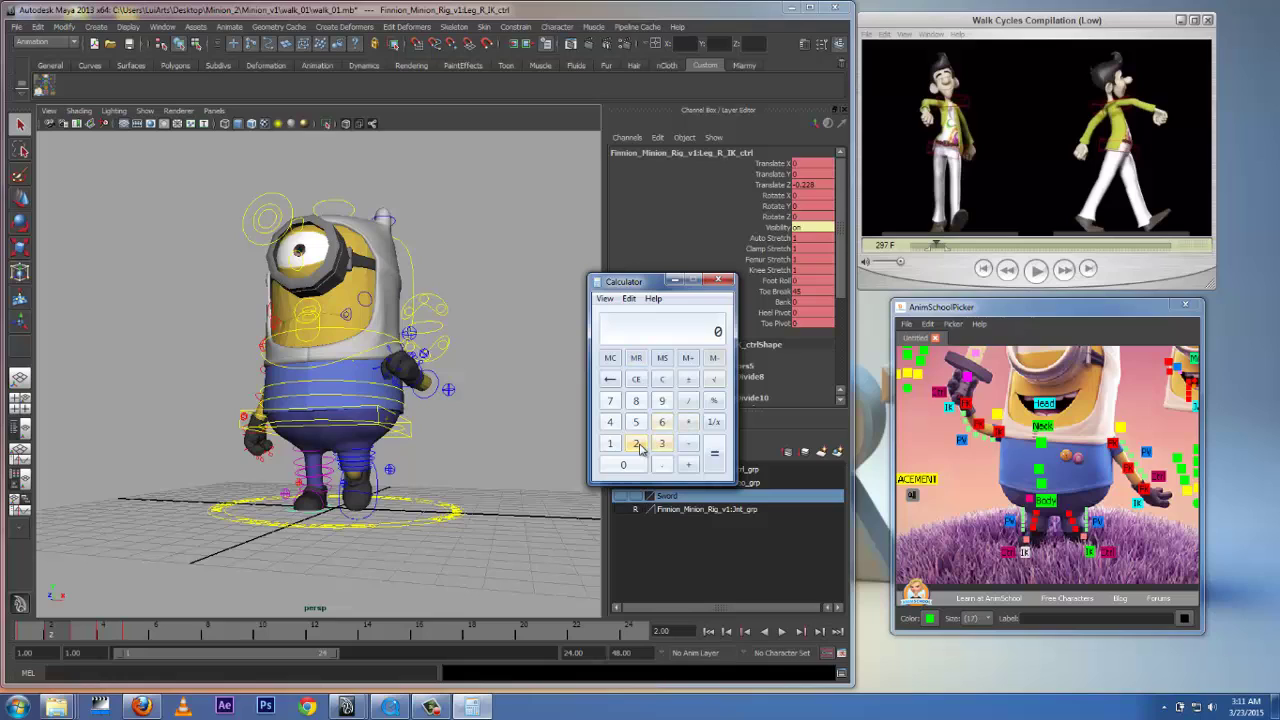
{"action": "left_click", "coordinate": [665, 401]}
{"action": "left_click", "coordinate": [610, 400]}
{"action": "left_click", "coordinate": [688, 443]}
{"action": "left_click", "coordinate": [636, 443]}
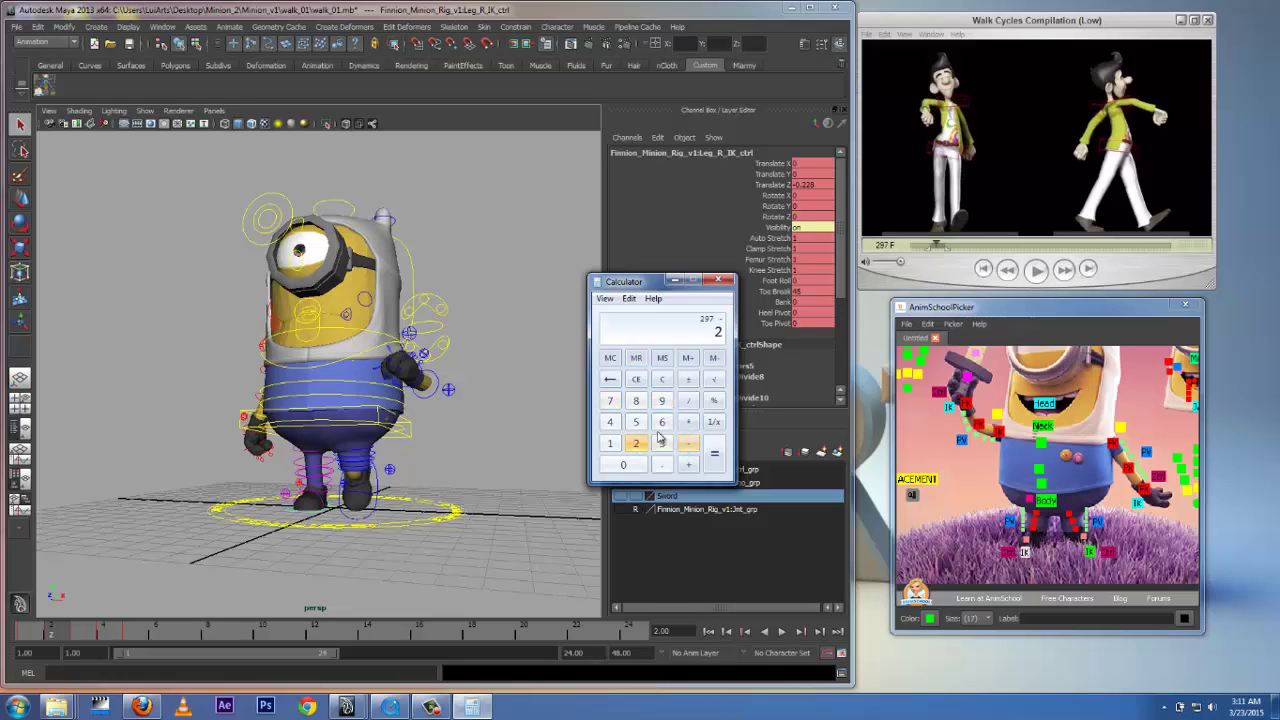
{"action": "left_click", "coordinate": [661, 422]}
{"action": "left_click", "coordinate": [636, 443]}
{"action": "left_click", "coordinate": [714, 454]}
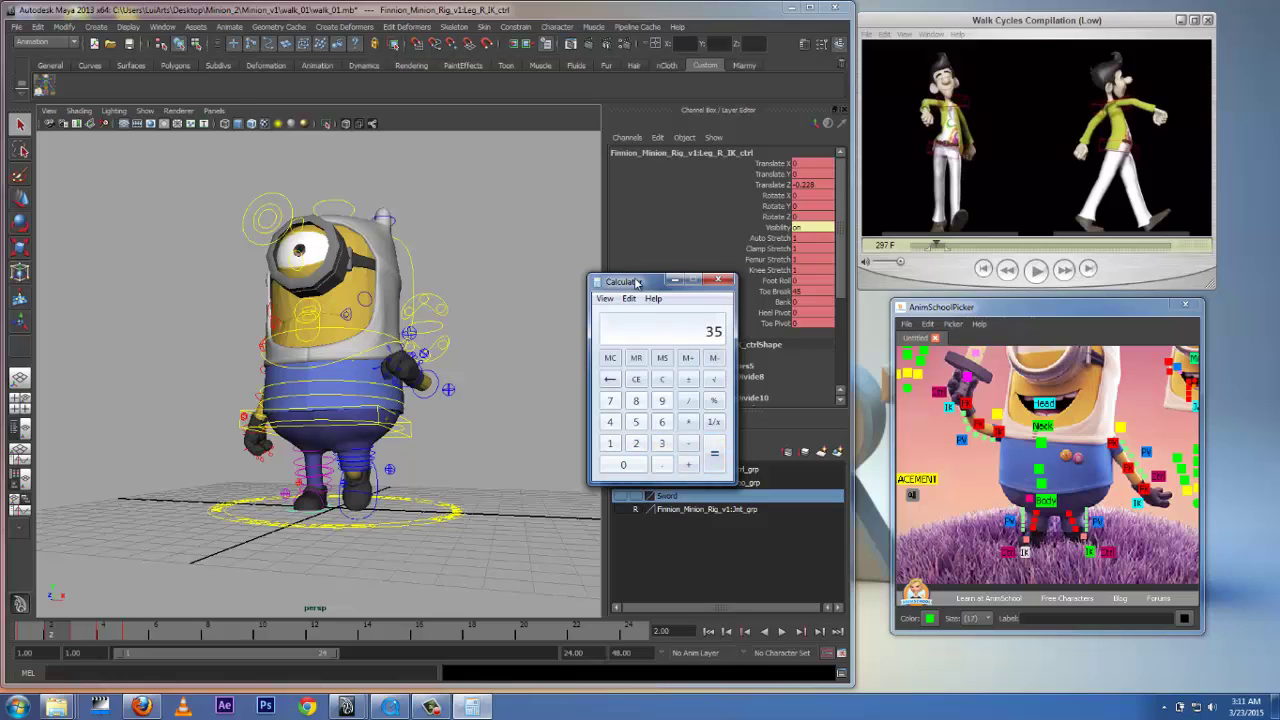
{"action": "left_click_drag", "start_coordinate": [636, 284], "coordinate": [633, 263]}
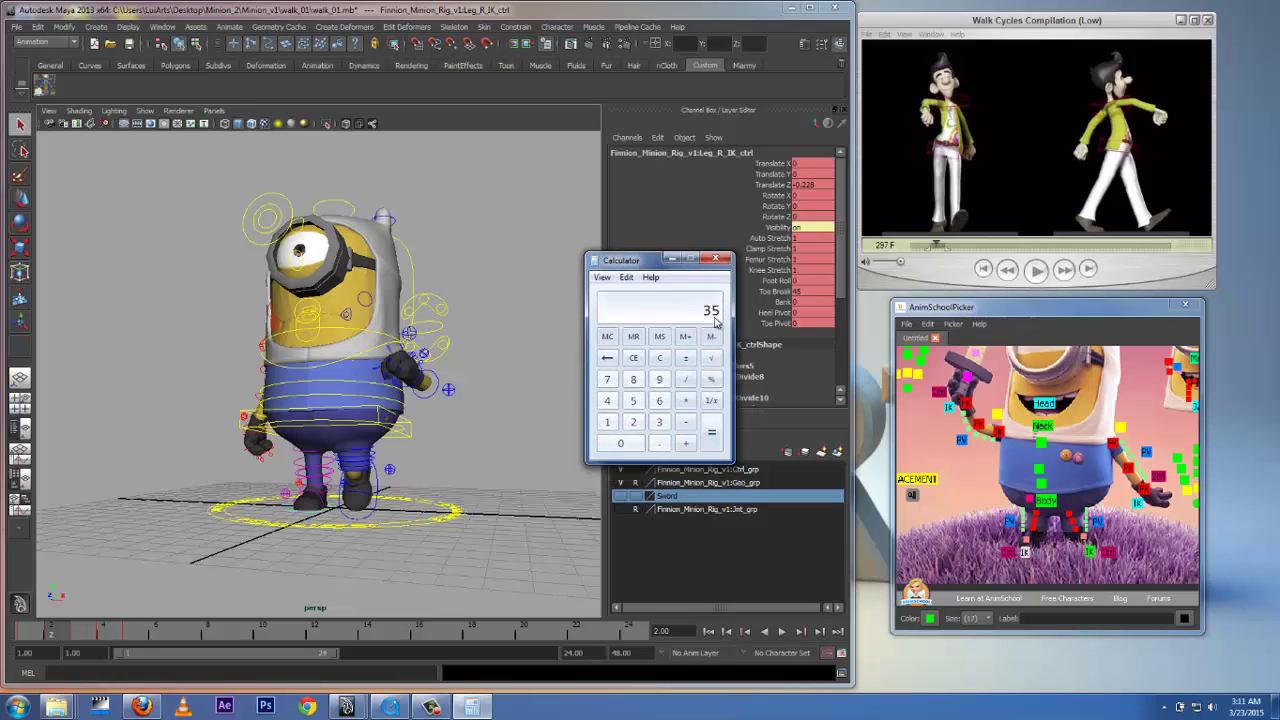
{"action": "mouse_move", "coordinate": [622, 265]}
{"action": "left_mouse_down"}
{"action": "mouse_move", "coordinate": [608, 257]}
{"action": "mouse_move", "coordinate": [629, 257]}
{"action": "left_mouse_up"}
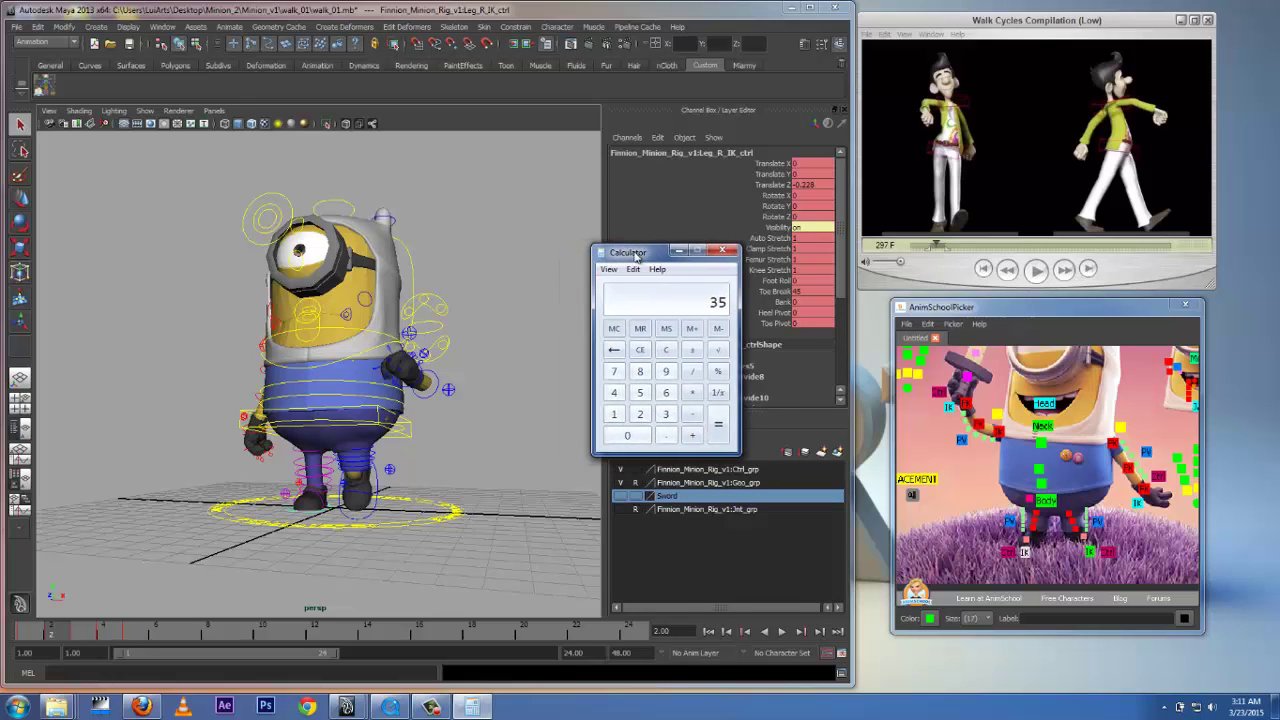
Minimise Maya and examine the frame rate in the detailed properties of the Walk Cycles Compilation video file
{"action": "left_click", "coordinate": [792, 8]}
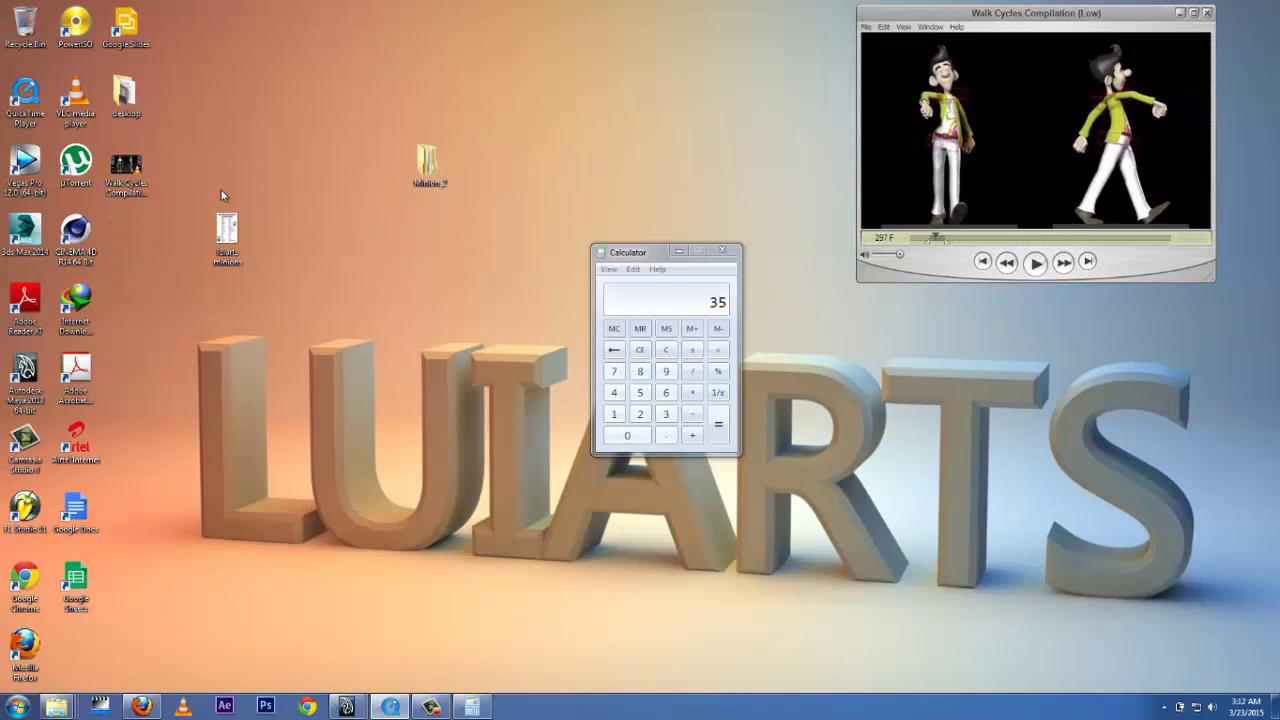
{"action": "right_click", "coordinate": [127, 168]}
{"action": "left_click", "coordinate": [170, 472]}
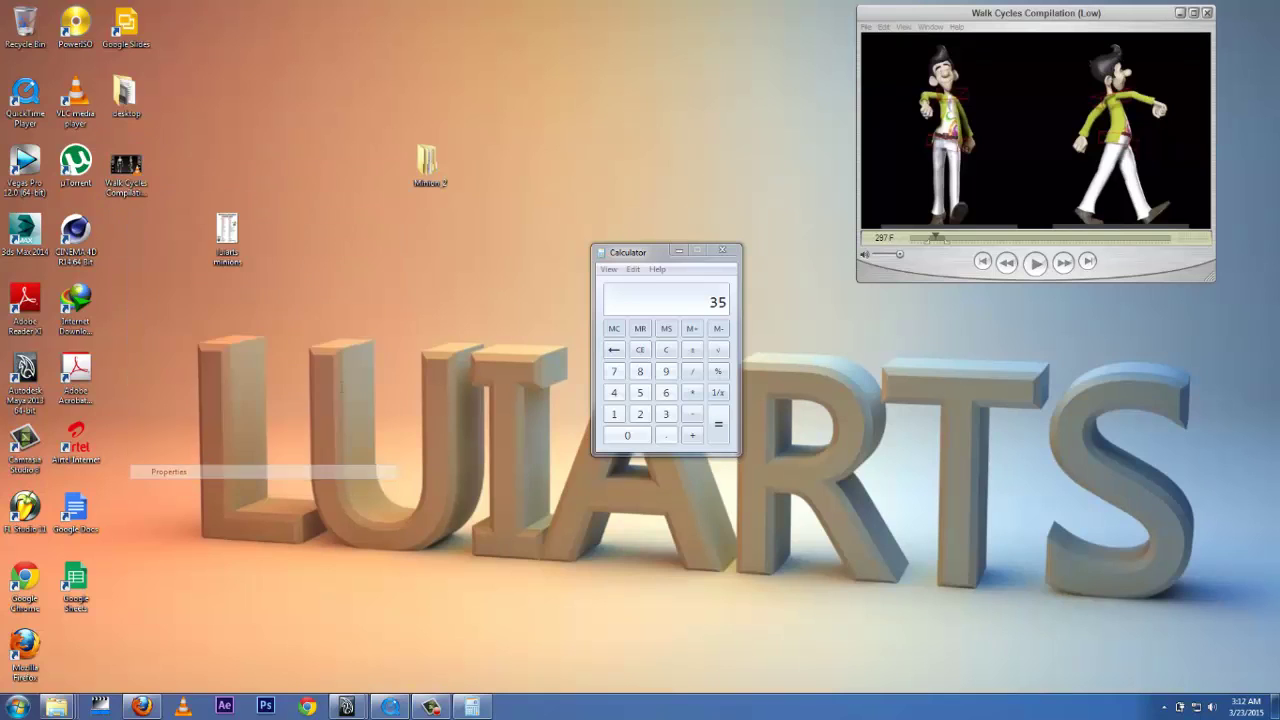
{"action": "left_click", "coordinate": [218, 201]}
{"action": "left_click_drag", "start_coordinate": [237, 183], "coordinate": [263, 109]}
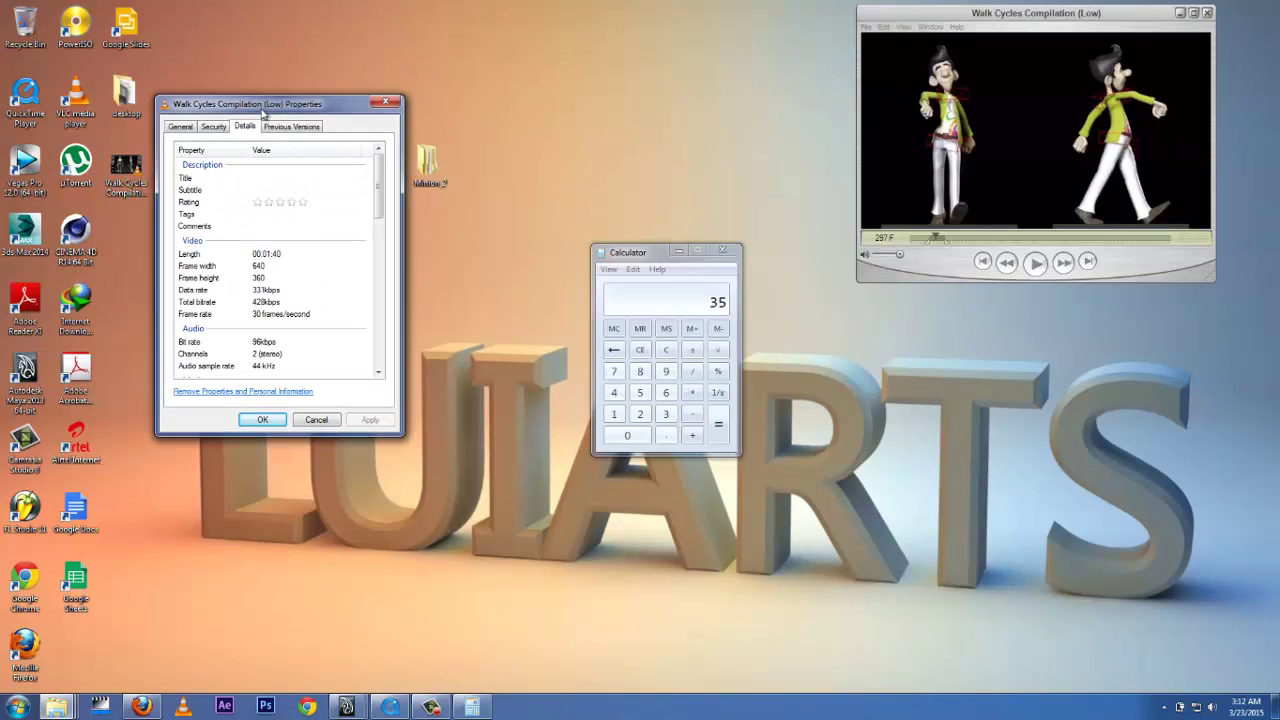
{"action": "left_click", "coordinate": [288, 318]}
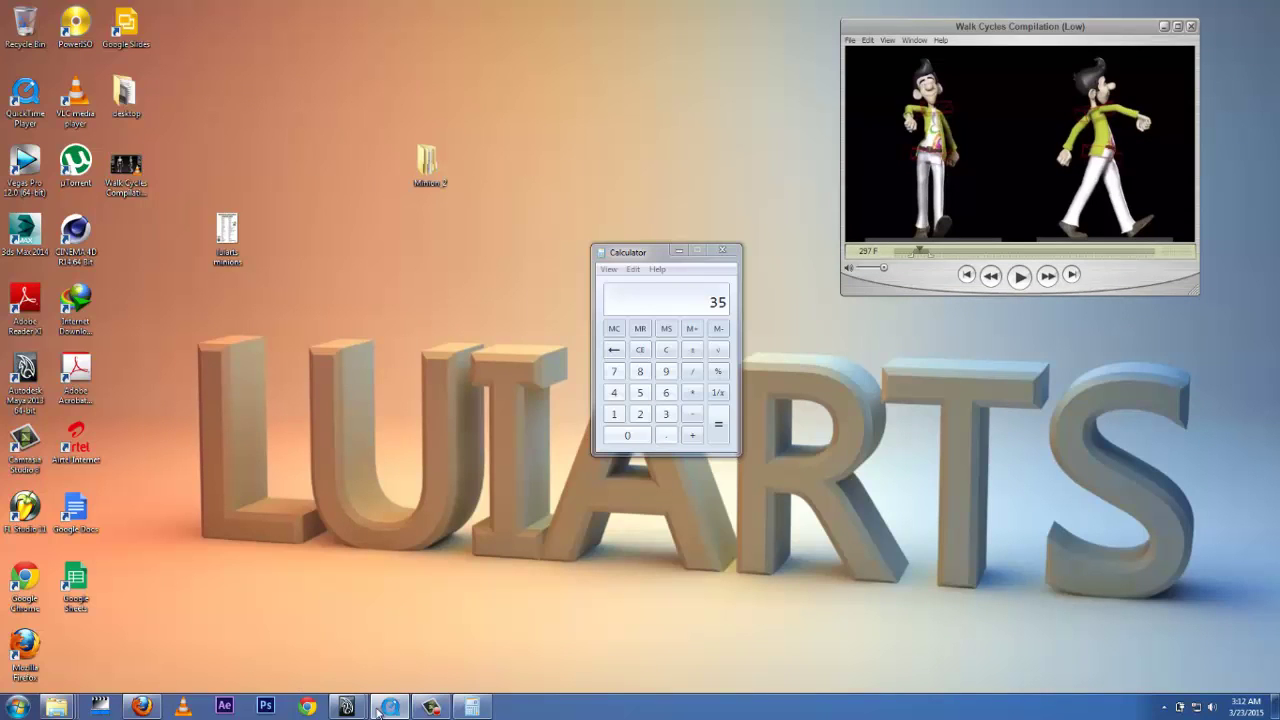
Switch back to Maya and open the Time Slider settings in the preferences
{"action": "left_click", "coordinate": [355, 707]}
{"action": "left_click", "coordinate": [286, 645]}
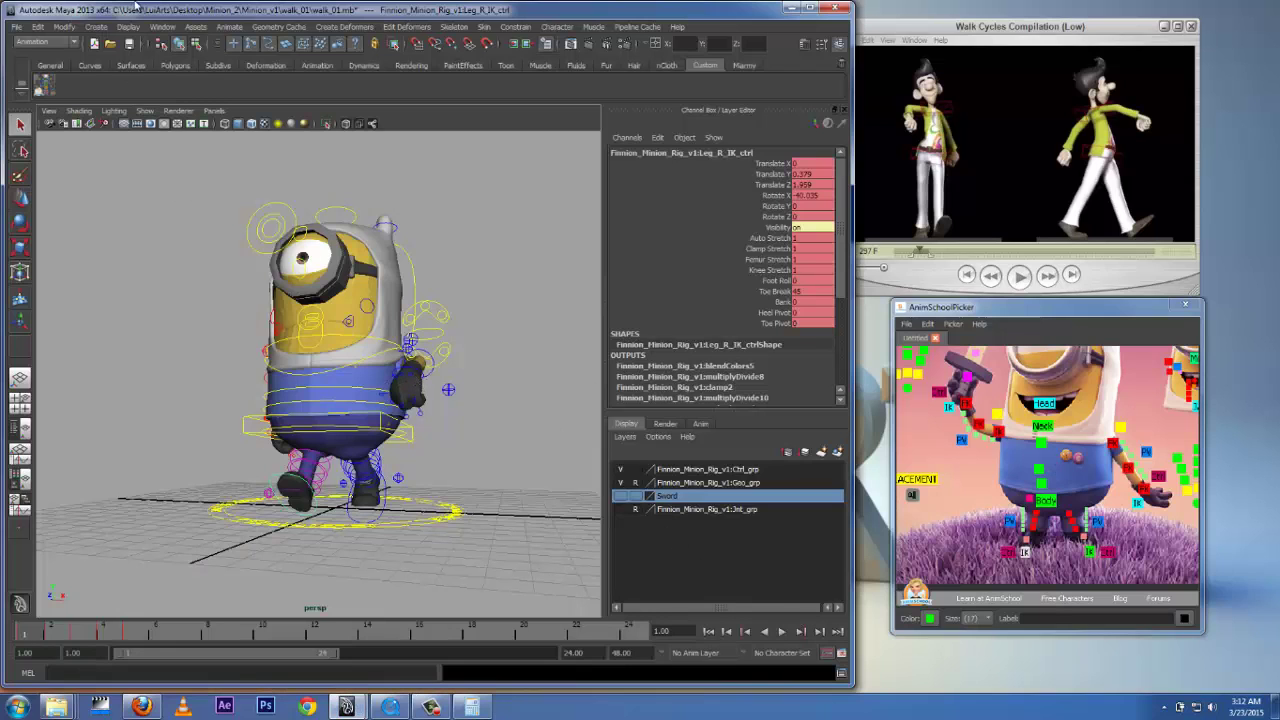
{"action": "left_click", "coordinate": [161, 27]}
{"action": "mouse_move", "coordinate": [186, 98]}
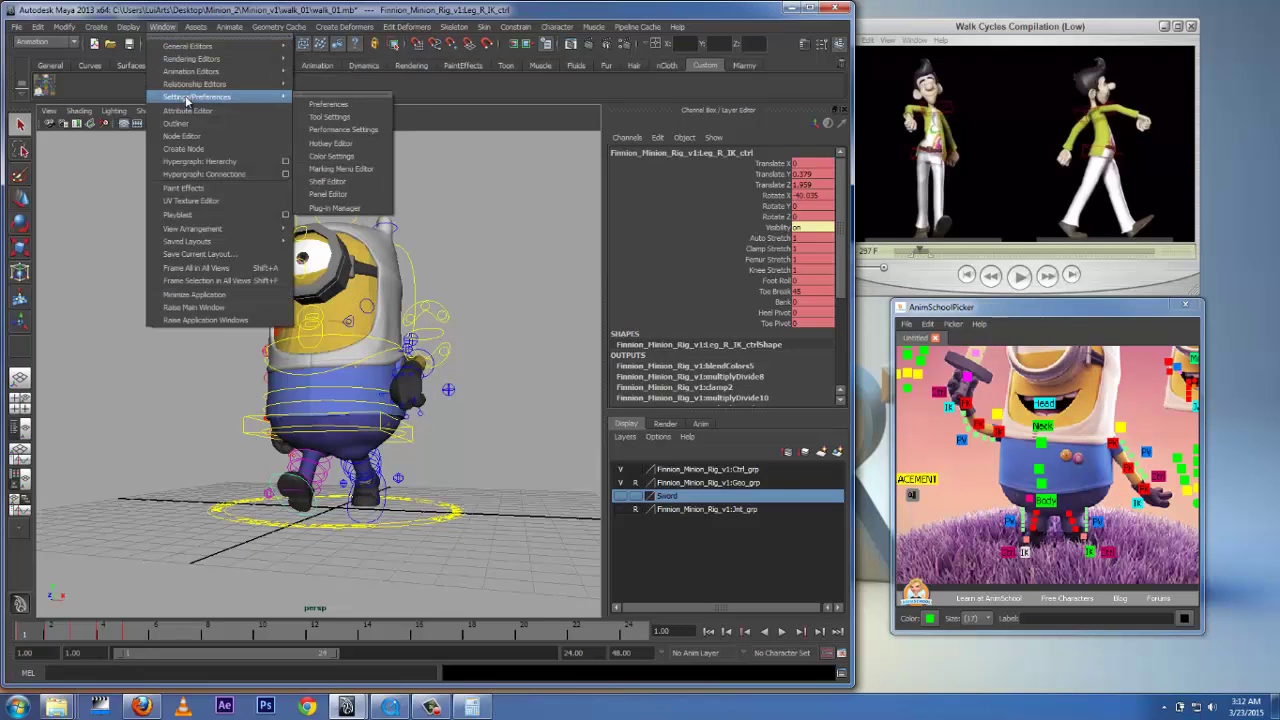
{"action": "left_click", "coordinate": [338, 104]}
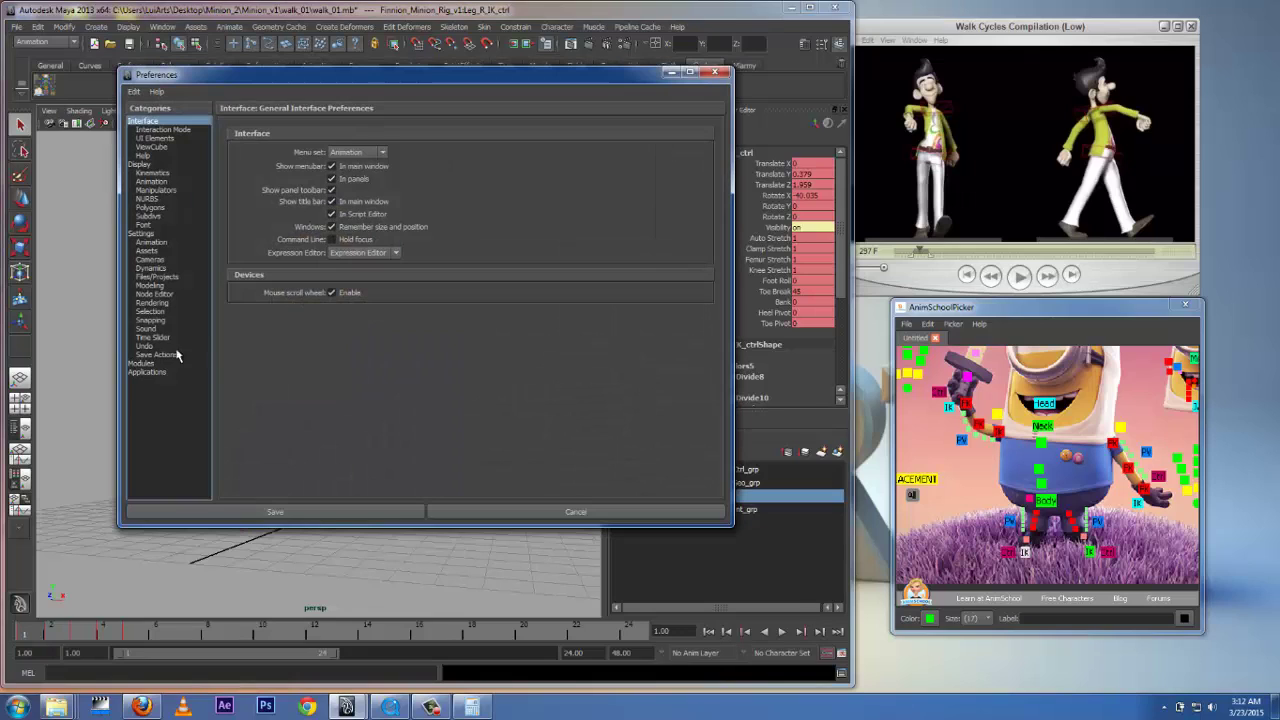
{"action": "left_click", "coordinate": [160, 339]}
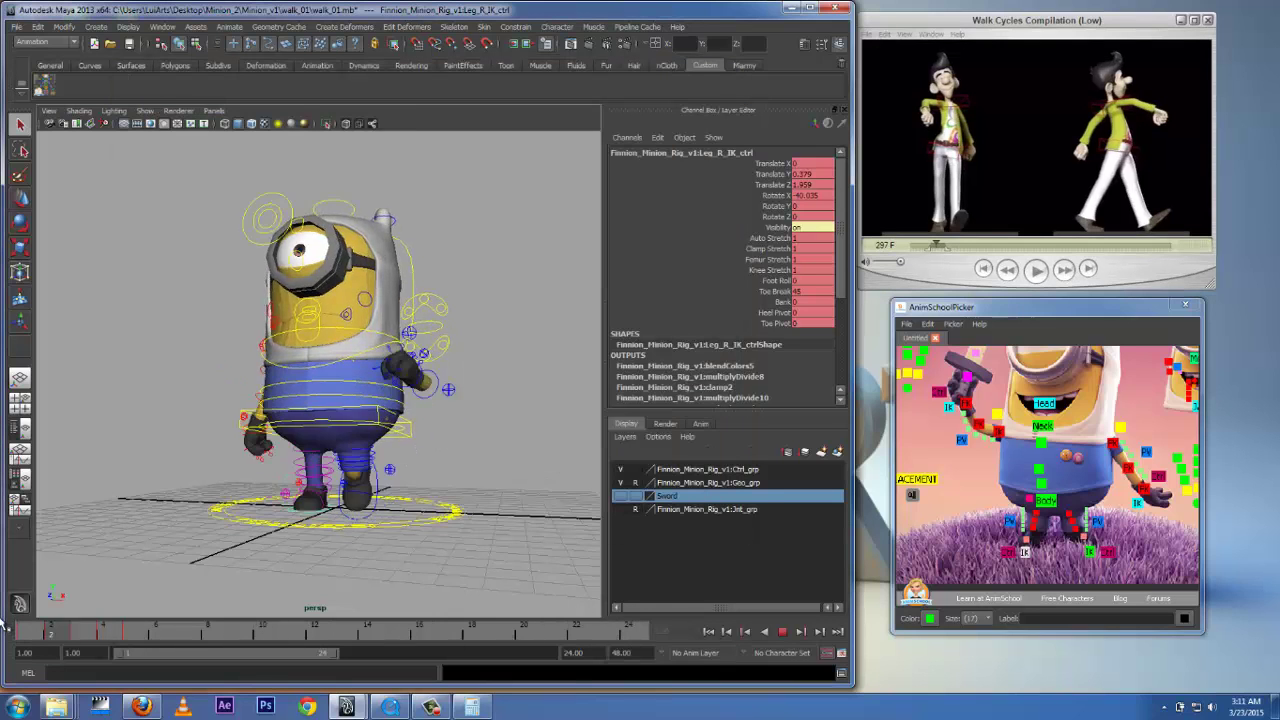
Extend the playback range to frame 26, check frames 1 and 24, and go to frame 25
{"action": "left_click_drag", "start_coordinate": [626, 635], "coordinate": [18, 634]}
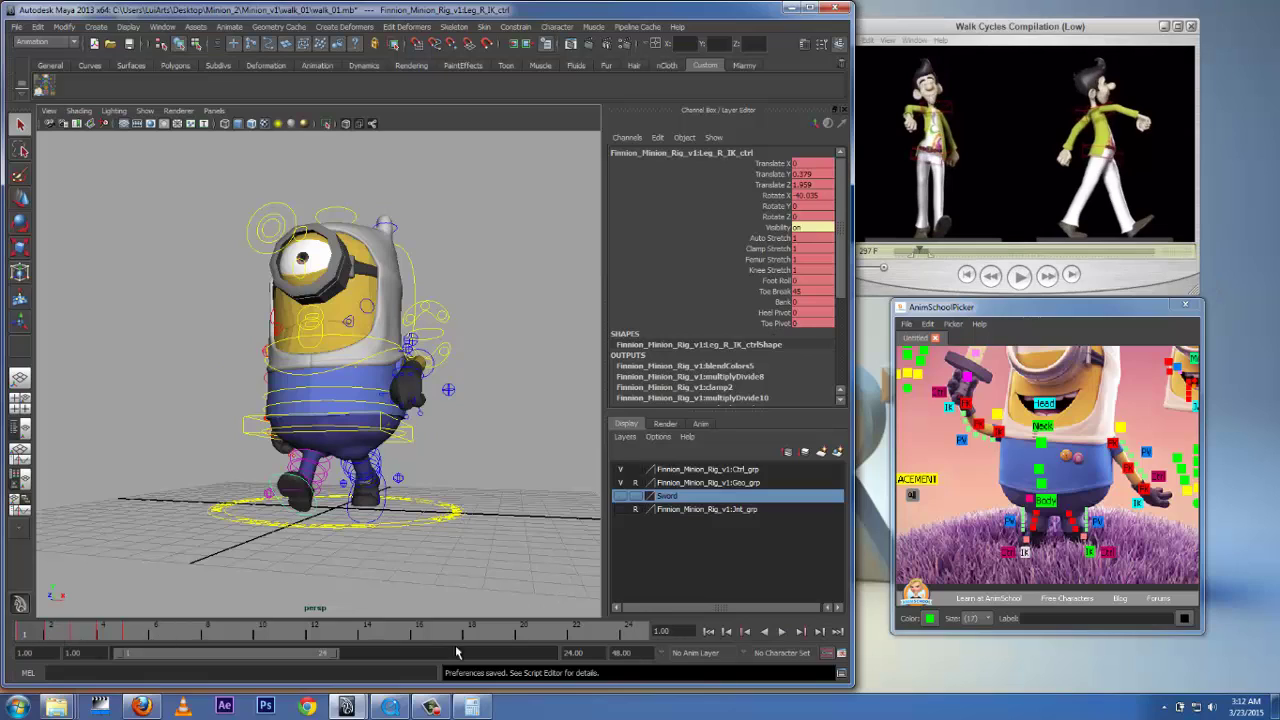
{"action": "left_click", "coordinate": [637, 634]}
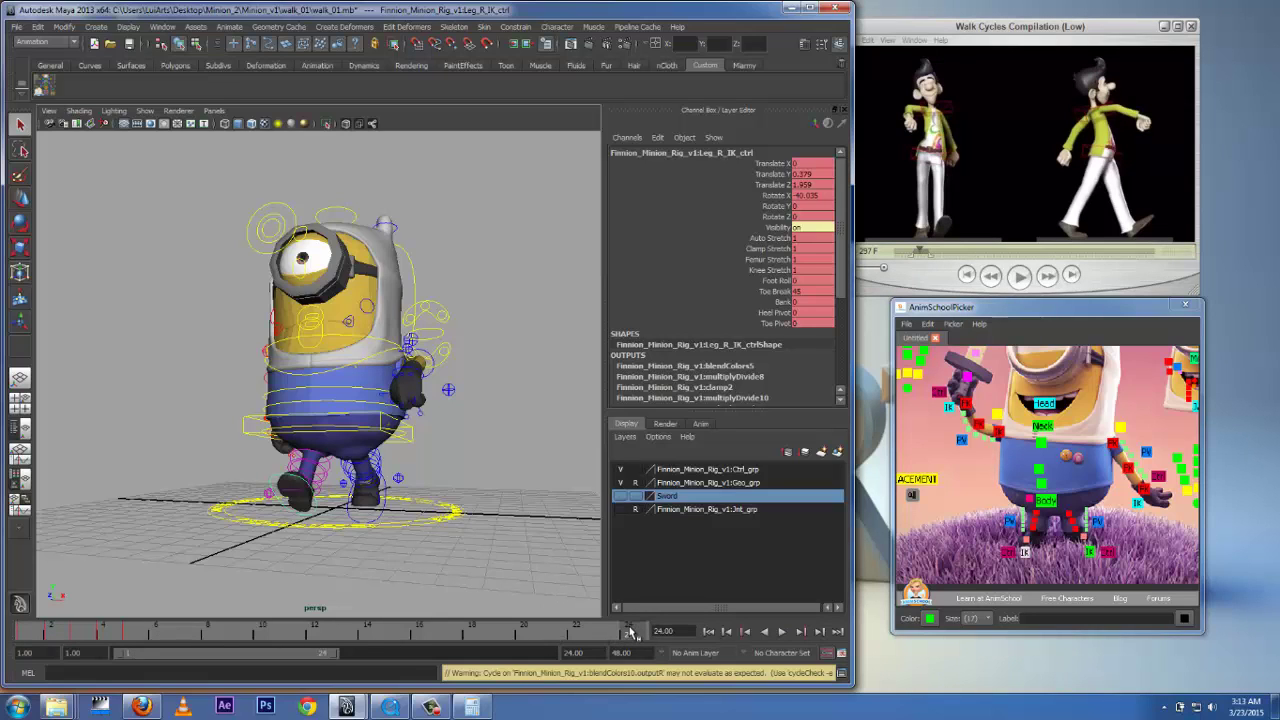
{"action": "left_click_drag", "start_coordinate": [336, 656], "coordinate": [356, 656]}
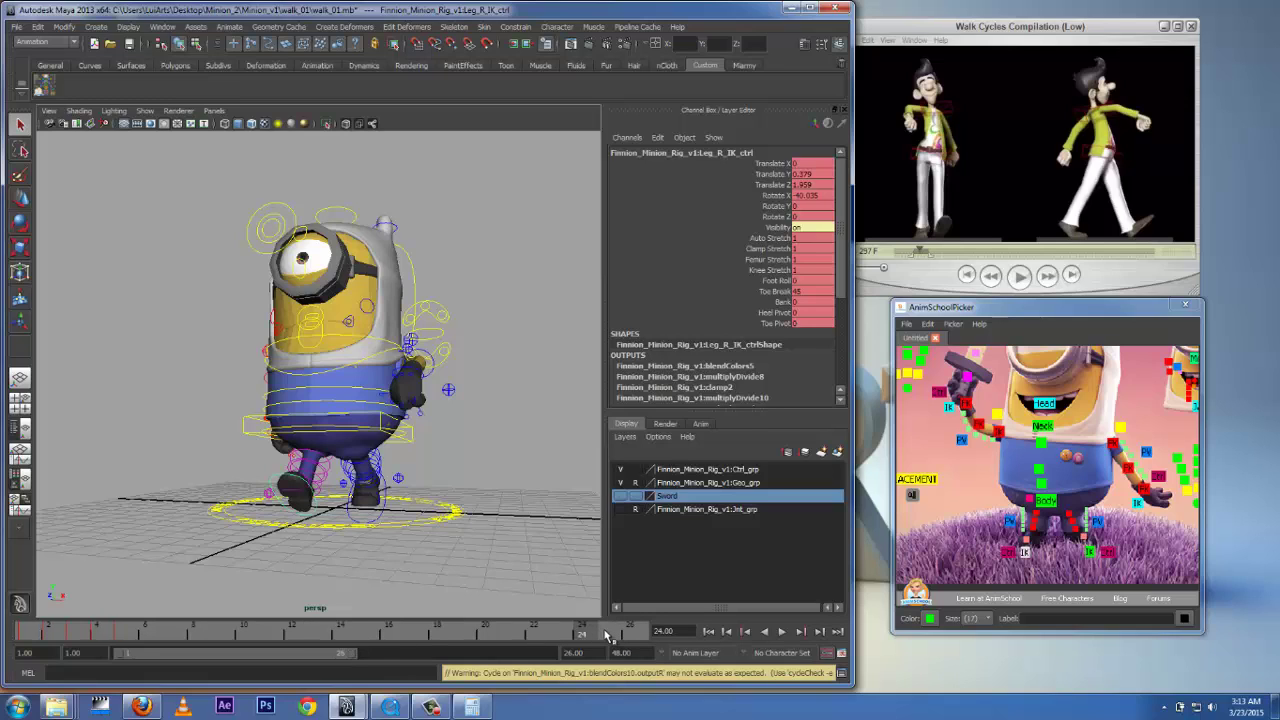
{"action": "left_click", "coordinate": [606, 634]}
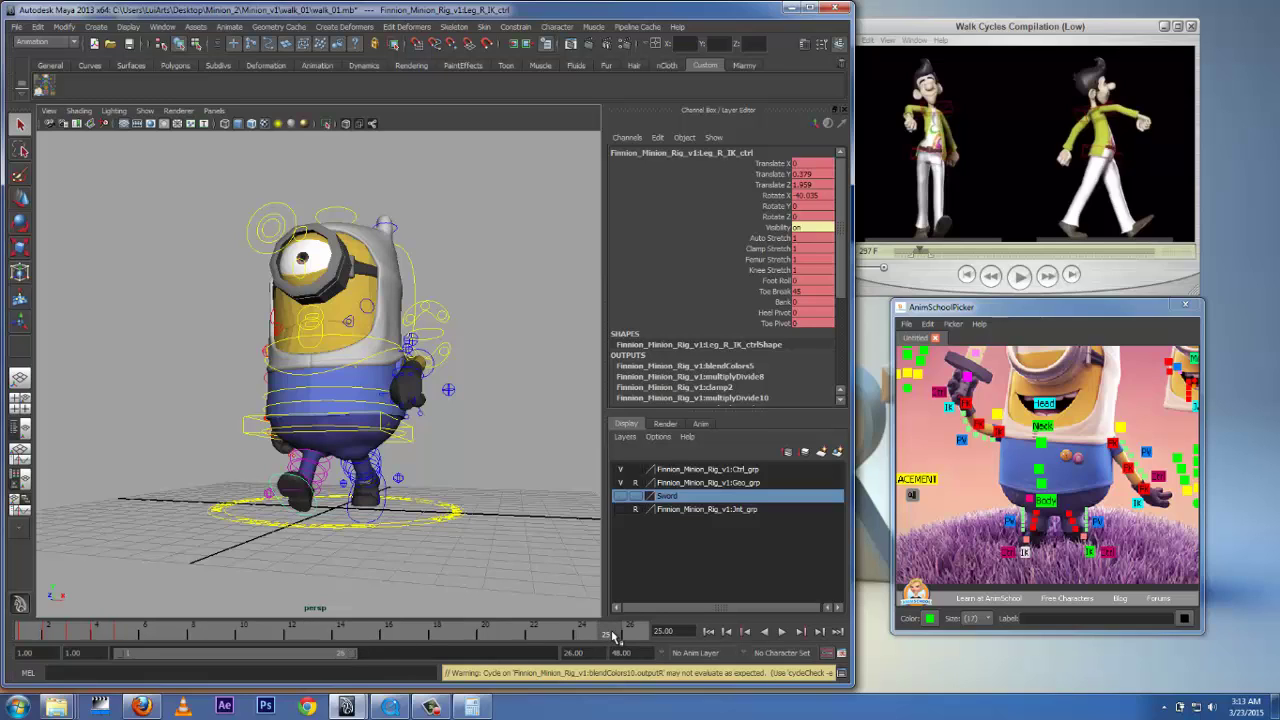
{"action": "left_click", "coordinate": [26, 636]}
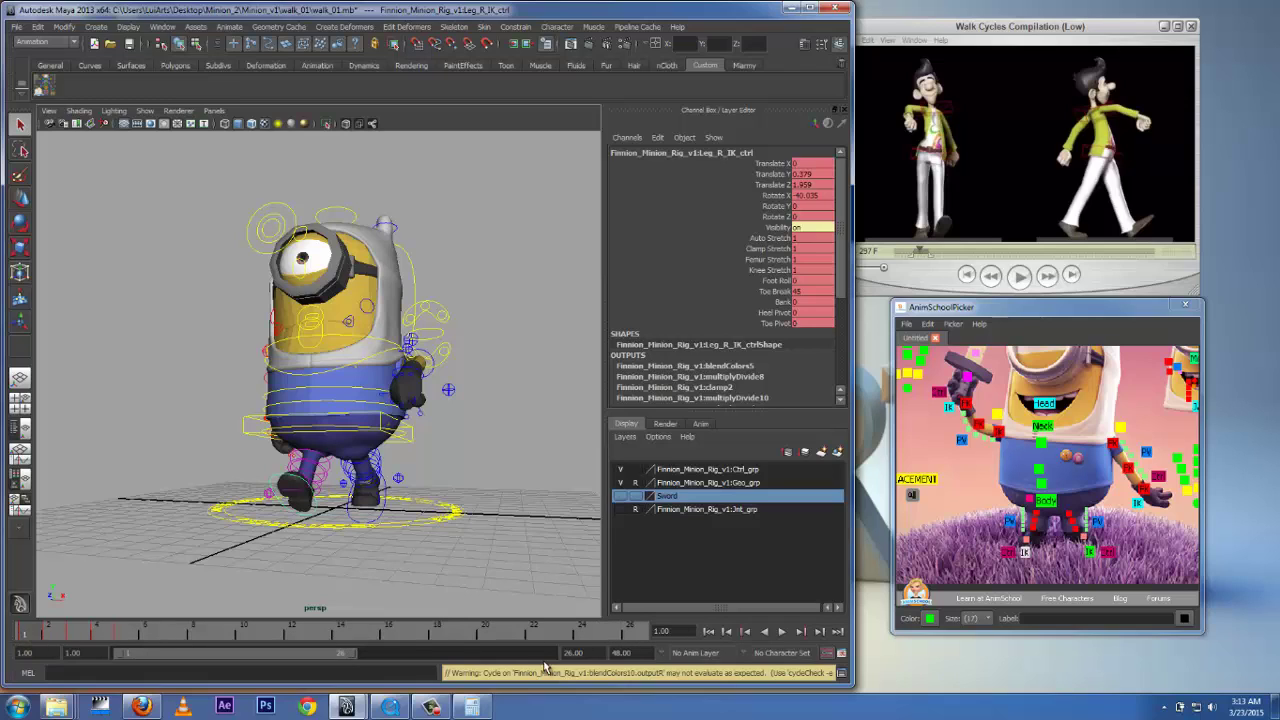
{"action": "left_click", "coordinate": [605, 636]}
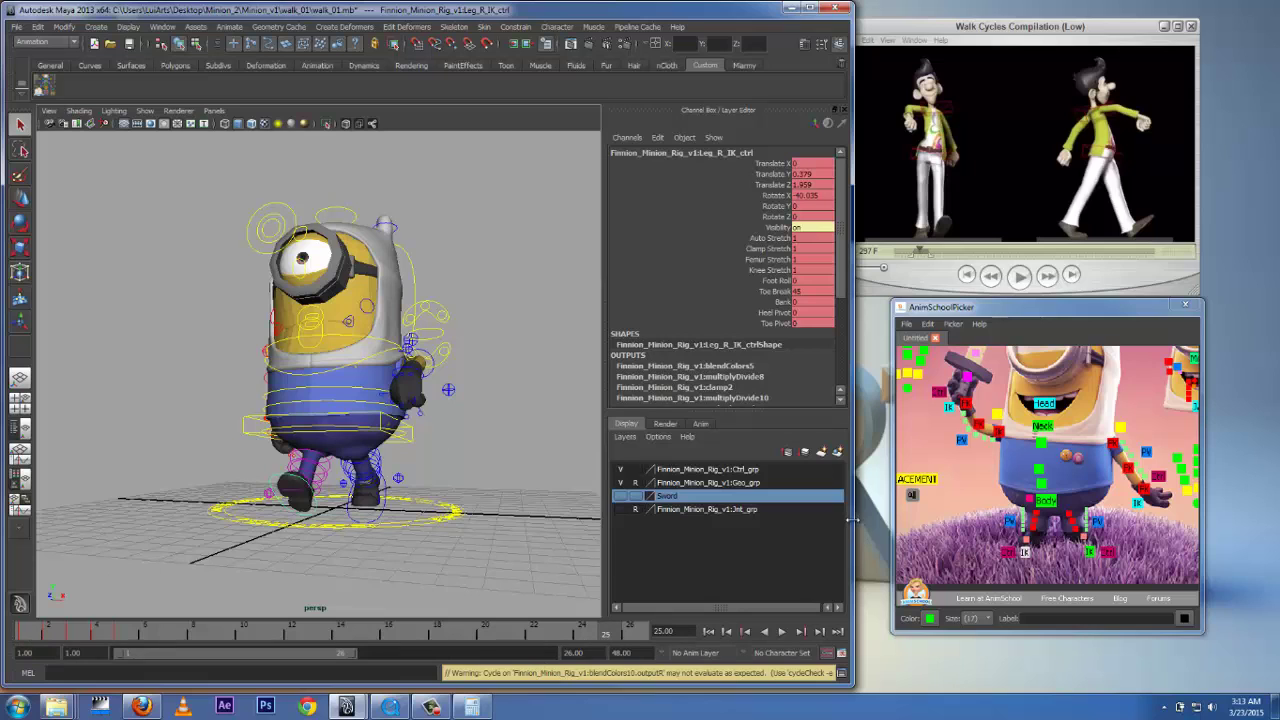
Clear the leg control selection and select all of the rig's controls in AnimSchoolPicker
{"action": "left_click", "coordinate": [432, 461]}
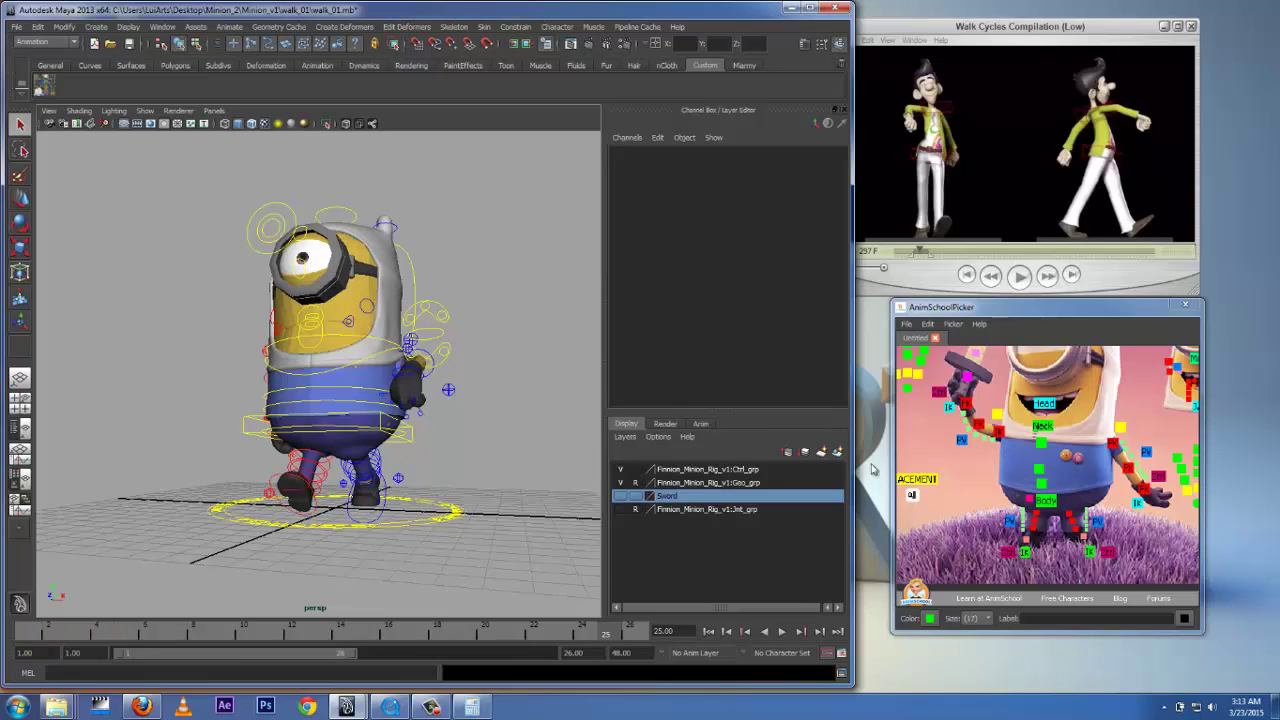
{"action": "left_click", "coordinate": [913, 498]}
{"action": "scroll", "coordinate": [1022, 440], "scroll_direction": "down", "scroll_amount": 3}
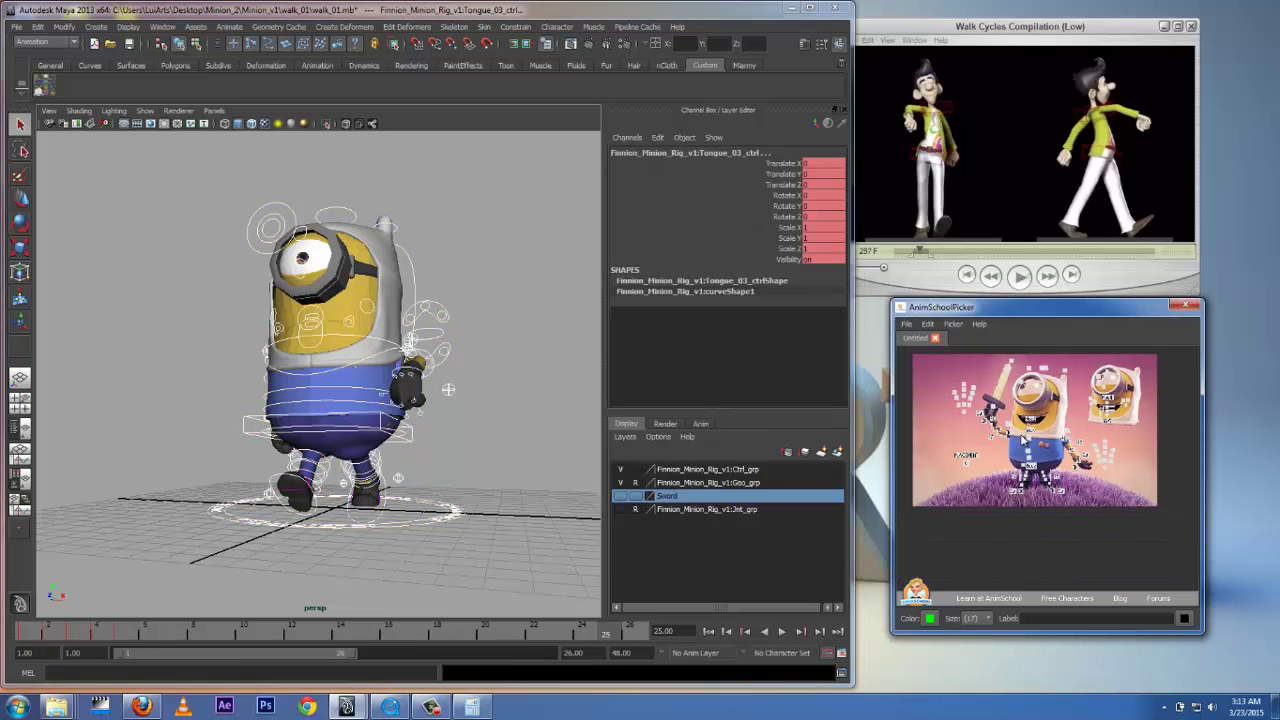
{"action": "scroll", "coordinate": [1022, 448], "scroll_direction": "up", "scroll_amount": 5}
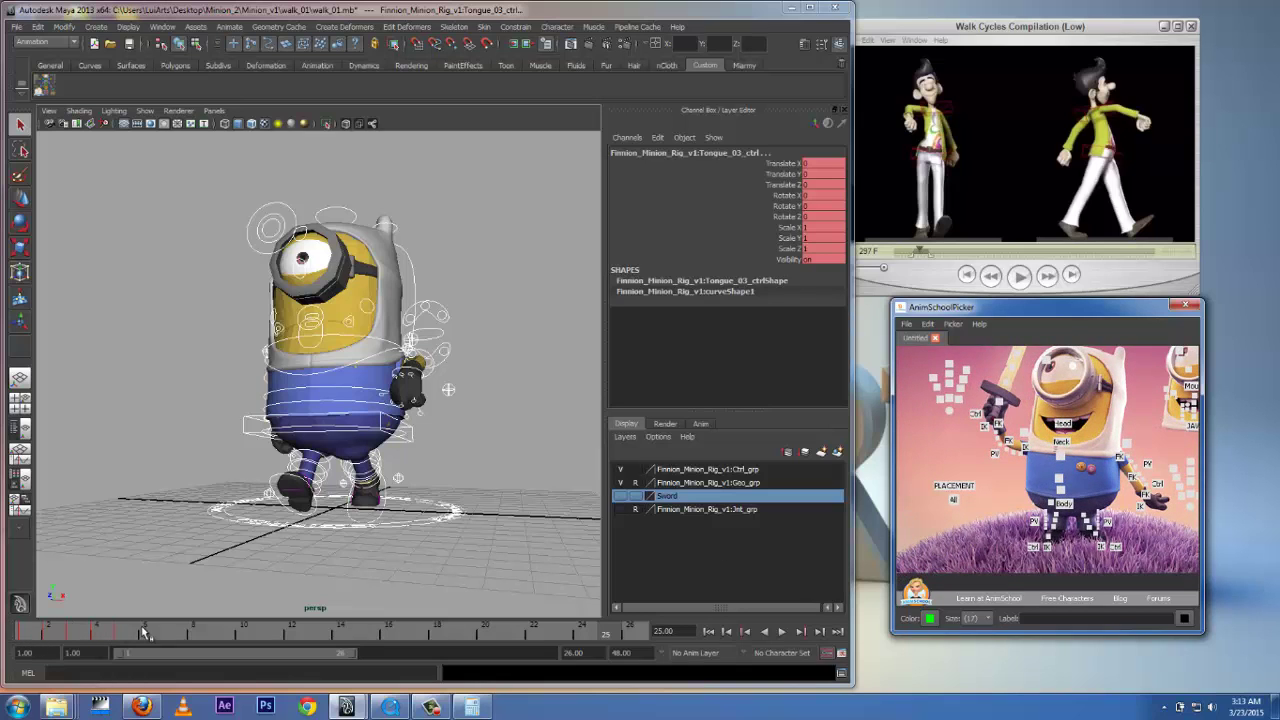
Extend the playback range to frame 48 and stretch the key range of frames 1 to 7 so it ends at frame 37
{"action": "left_click_drag", "start_coordinate": [146, 636], "coordinate": [23, 636], "text": "shift"}
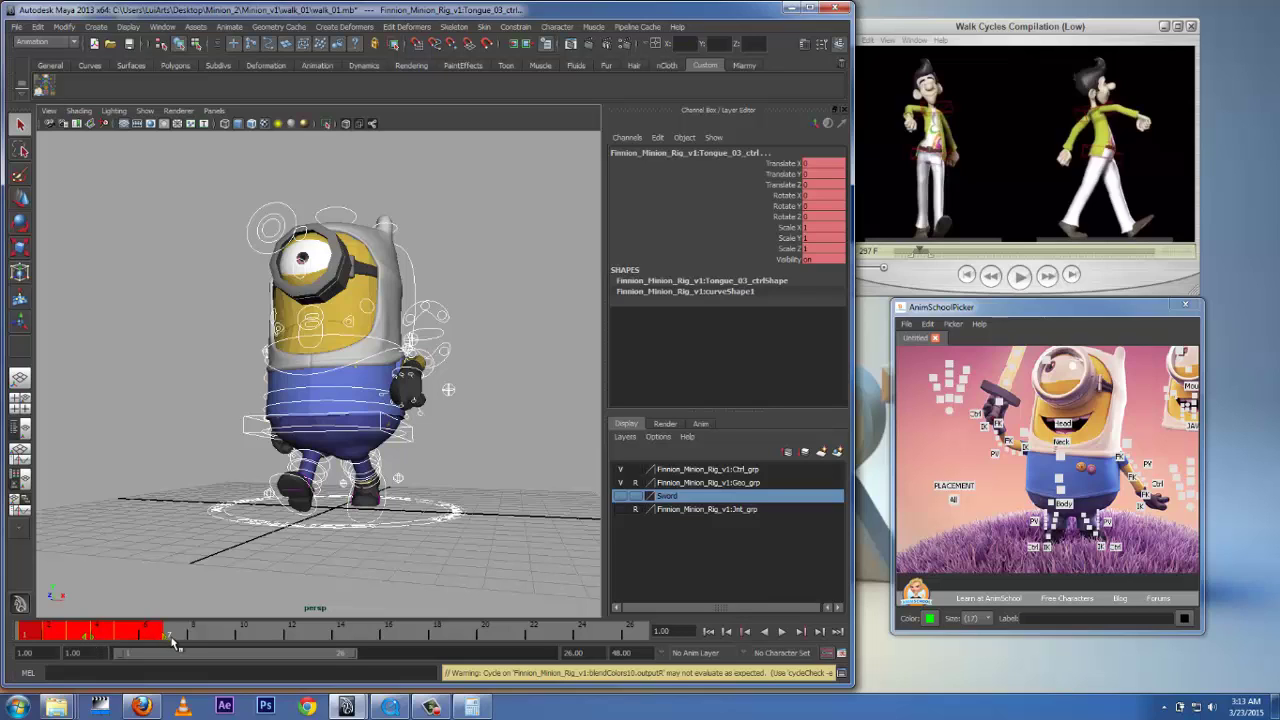
{"action": "left_click_drag", "start_coordinate": [353, 657], "coordinate": [578, 660]}
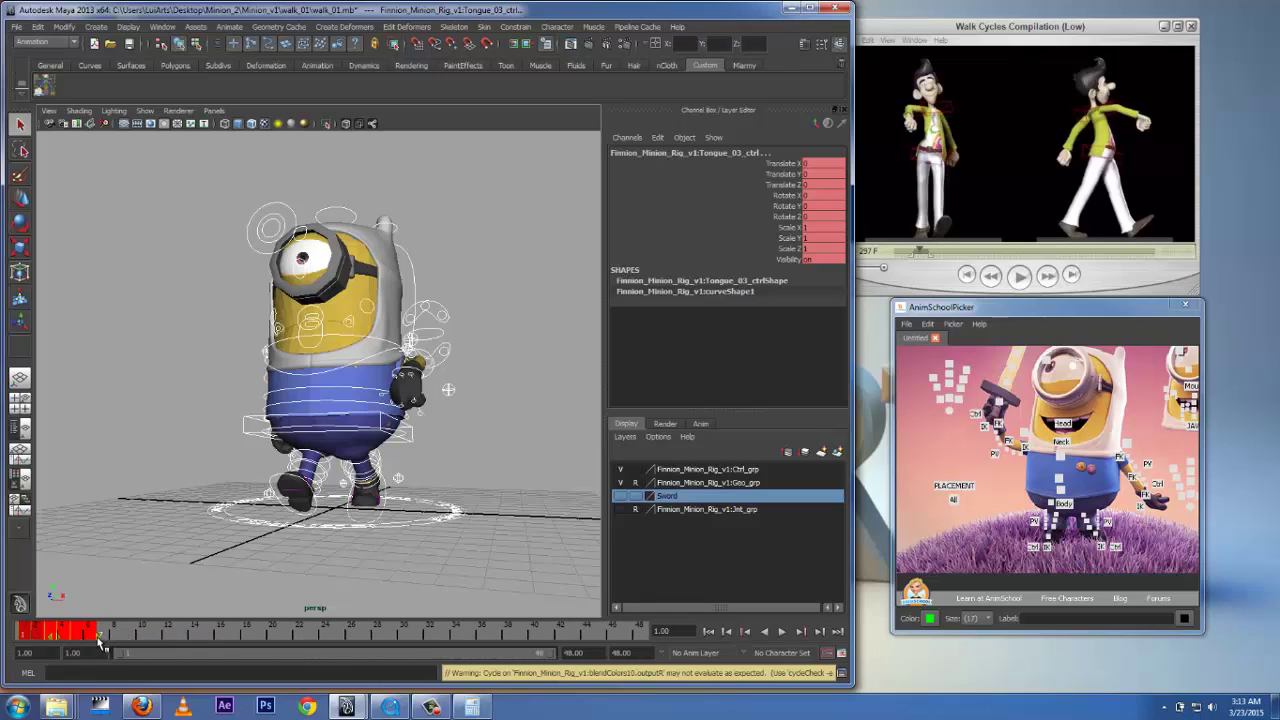
{"action": "left_click_drag", "start_coordinate": [100, 643], "coordinate": [496, 632], "text": "shift"}
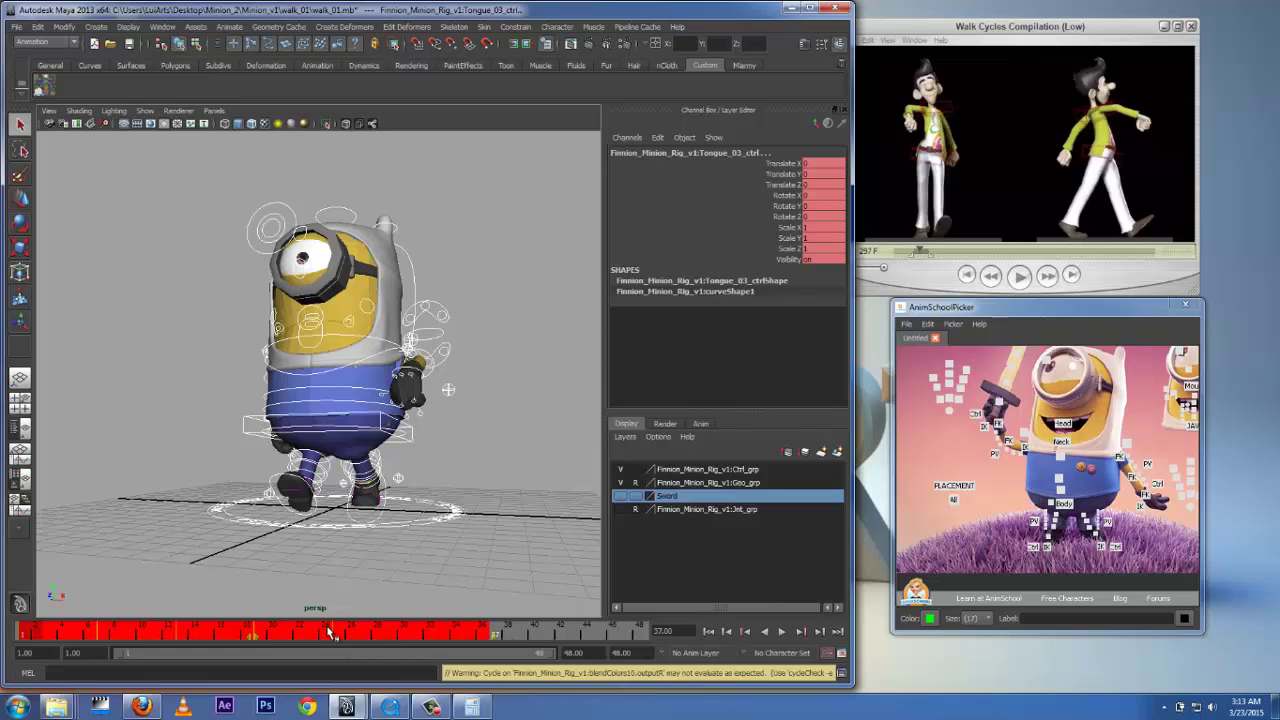
{"action": "left_click", "coordinate": [545, 635]}
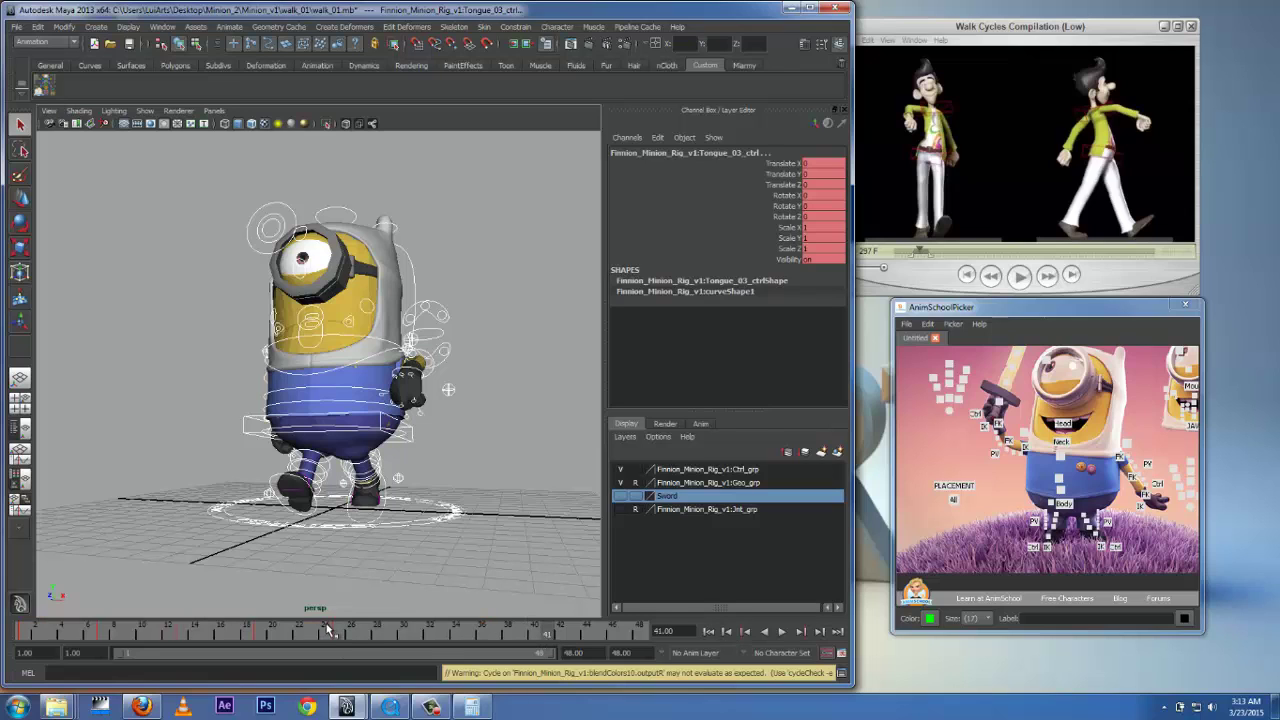
Check the retimed walk poses at frames 1, 13, 19 and 25, and shorten the playback range to end at frame 25
{"action": "left_click", "coordinate": [261, 636]}
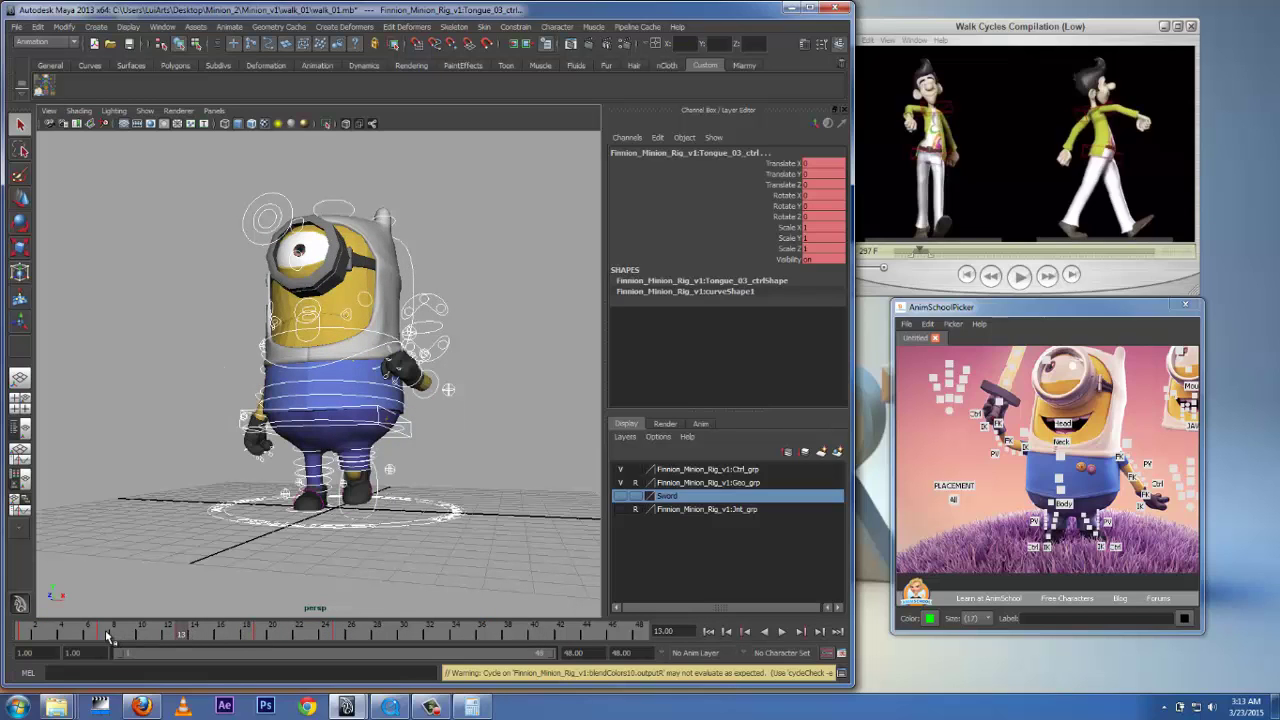
{"action": "left_click", "coordinate": [104, 636]}
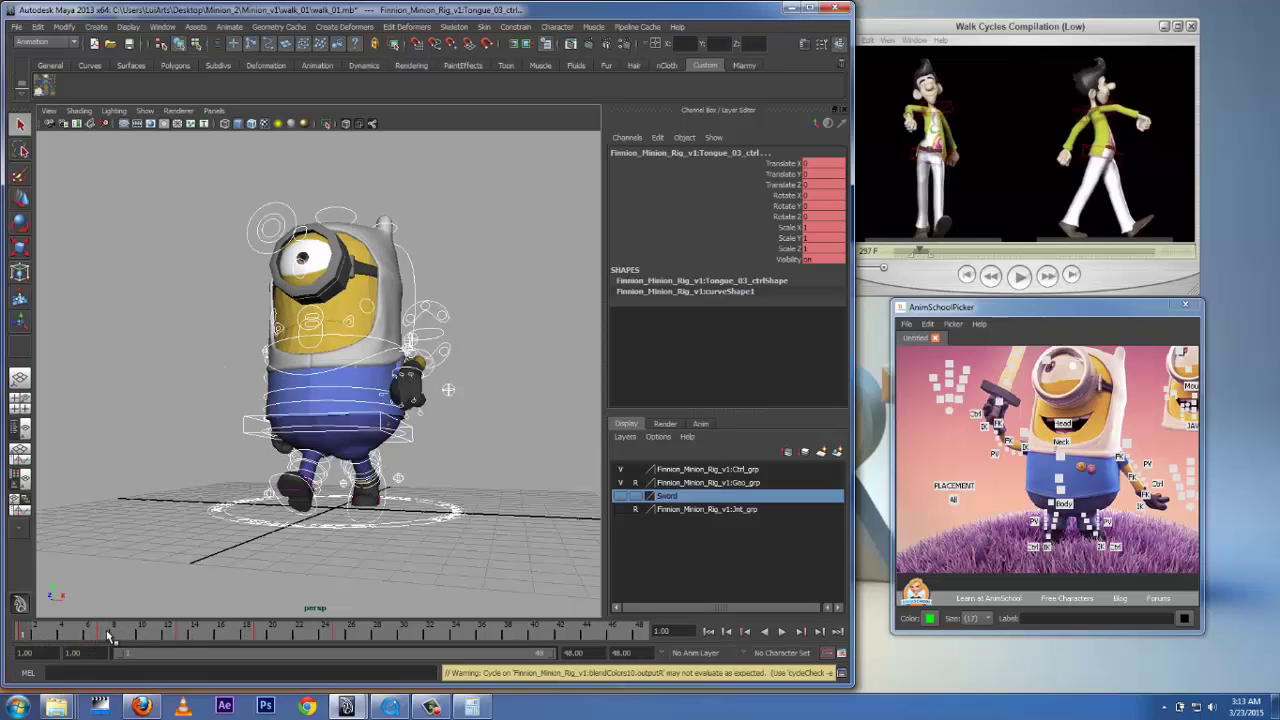
{"action": "left_click", "coordinate": [182, 635]}
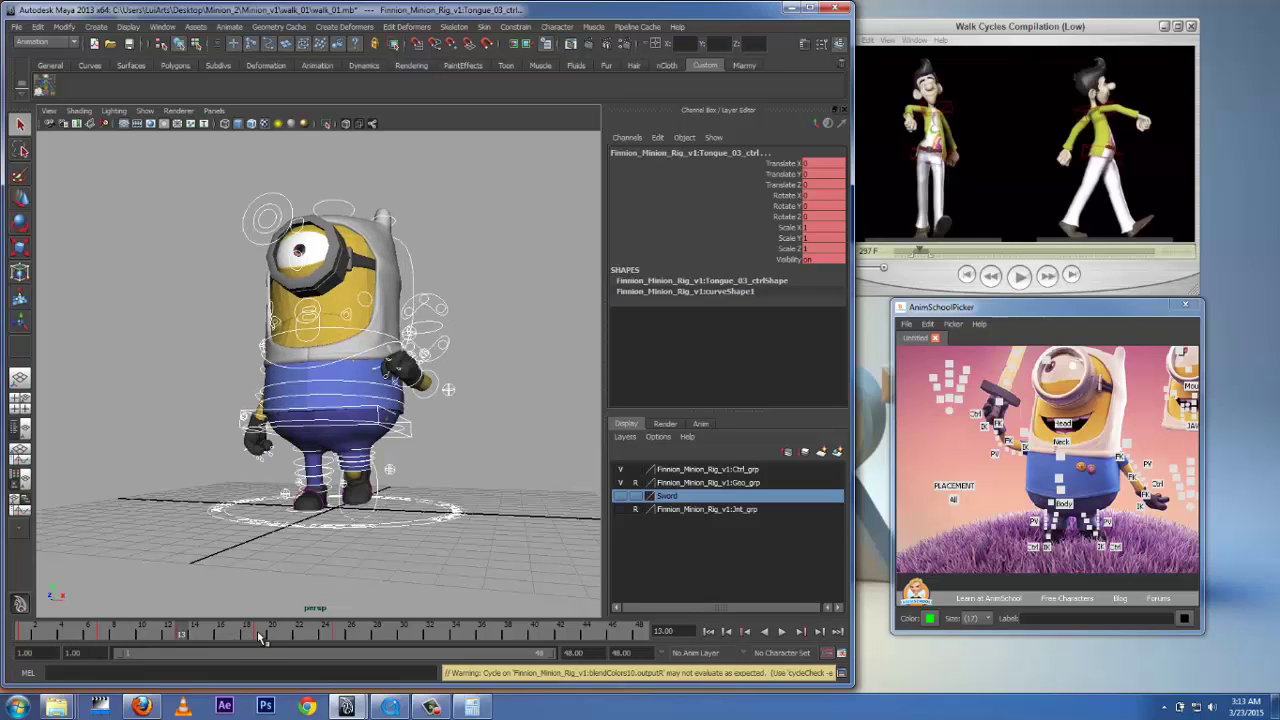
{"action": "left_click", "coordinate": [257, 636]}
{"action": "left_click", "coordinate": [340, 636]}
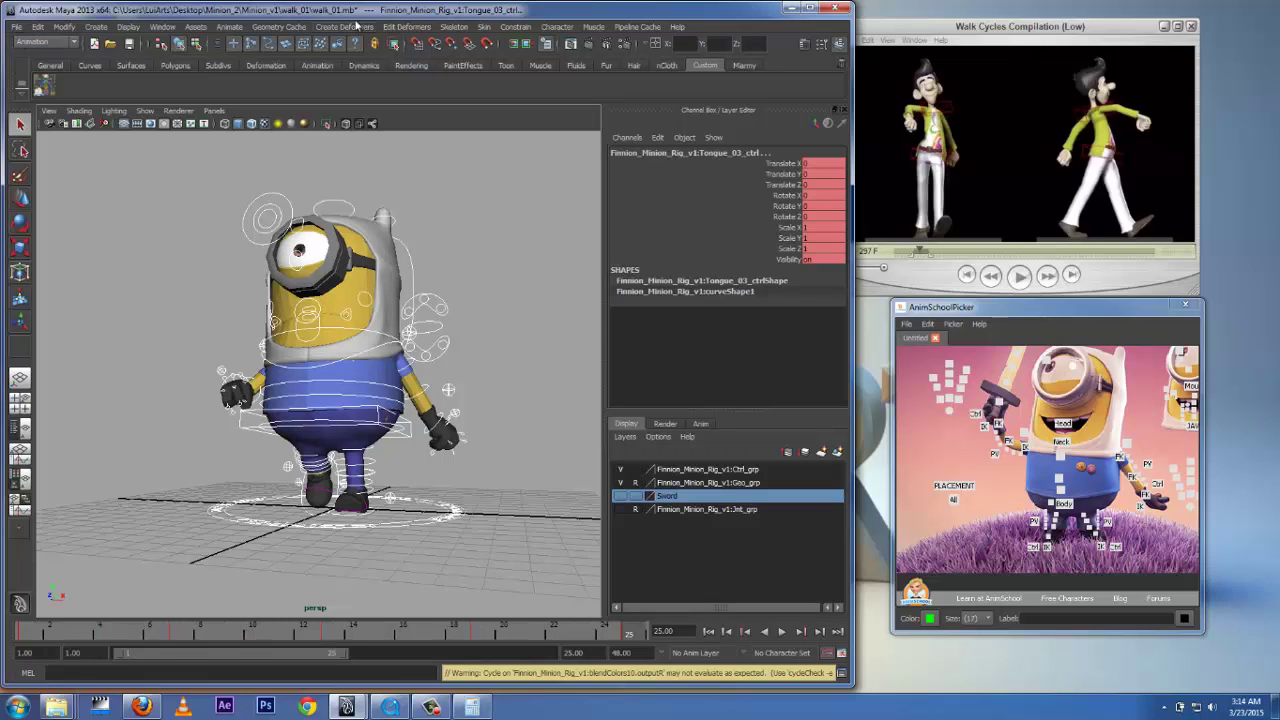
Save the scene under the new name walk_02.mb in the walk_01 folder
{"action": "left_click", "coordinate": [17, 27]}
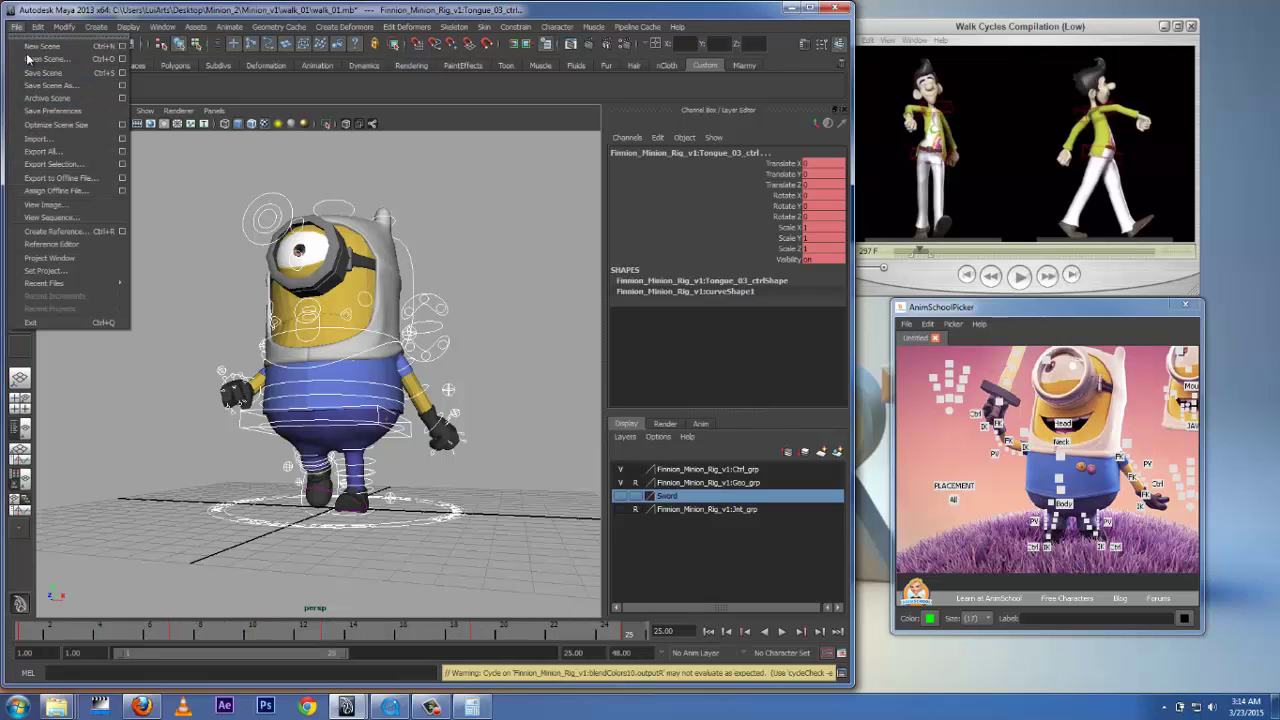
{"action": "left_click", "coordinate": [51, 83]}
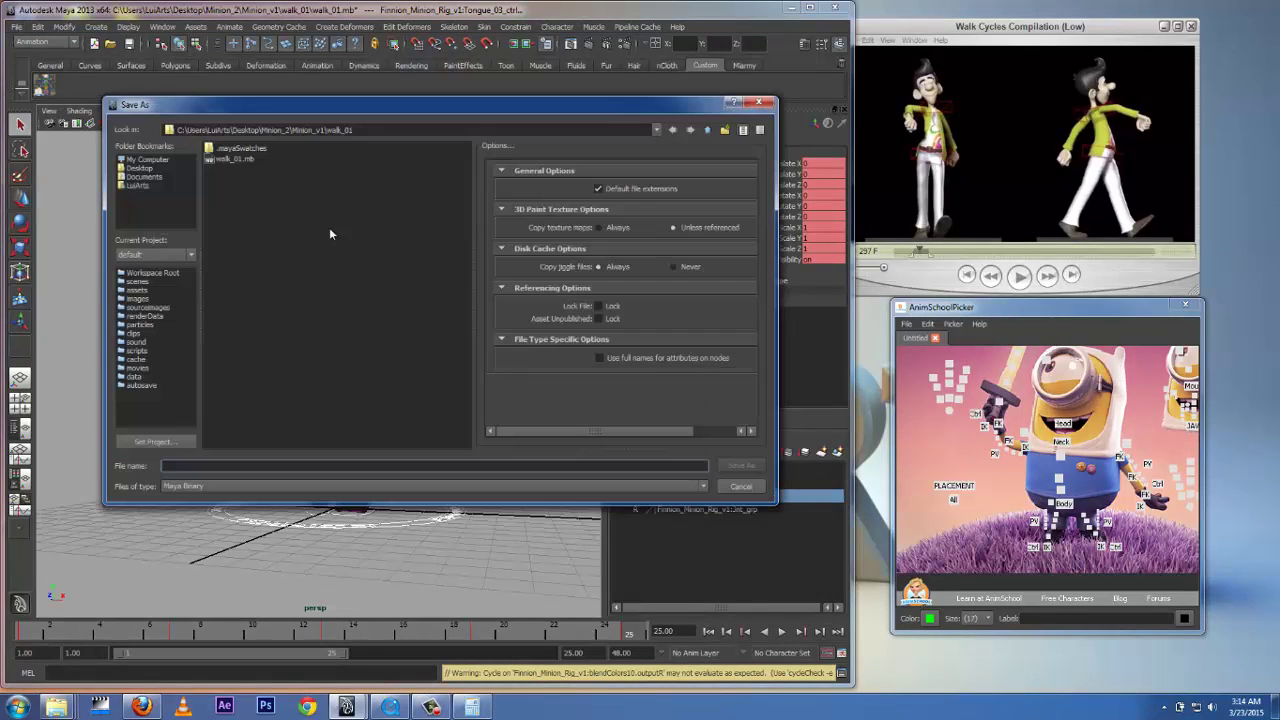
{"action": "left_click", "coordinate": [234, 160]}
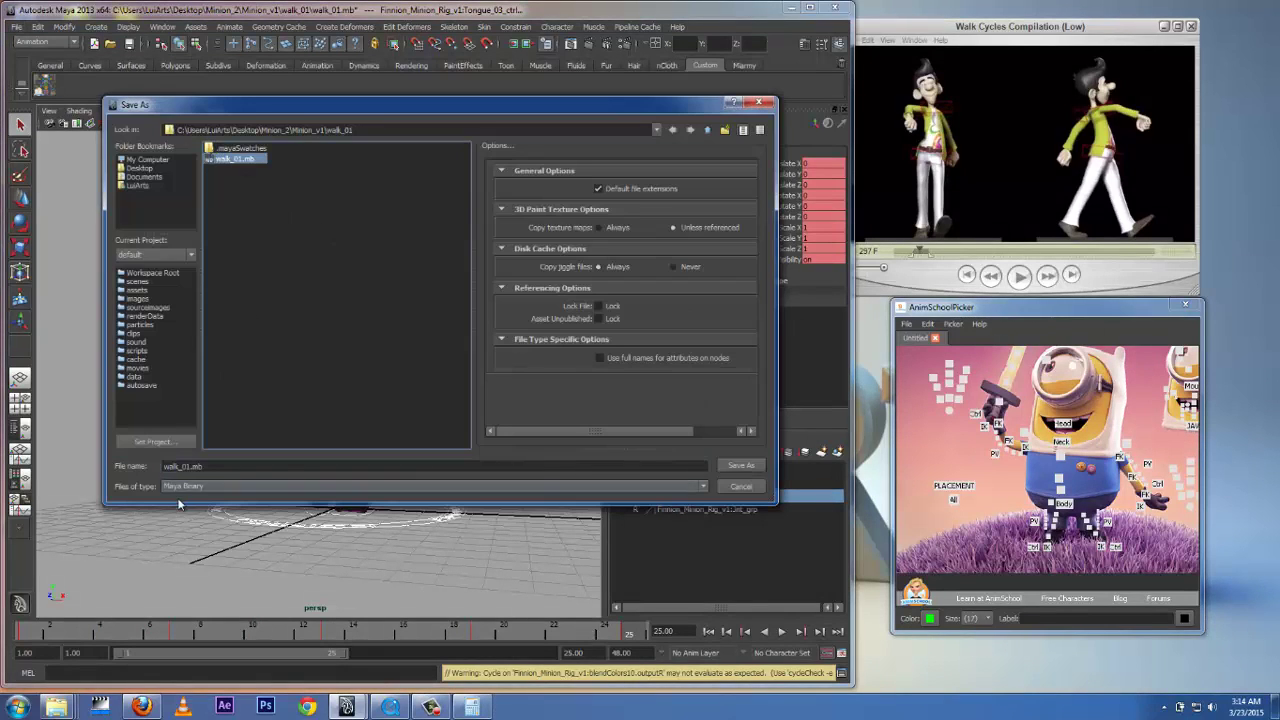
{"action": "key", "text": "BackSpace"}
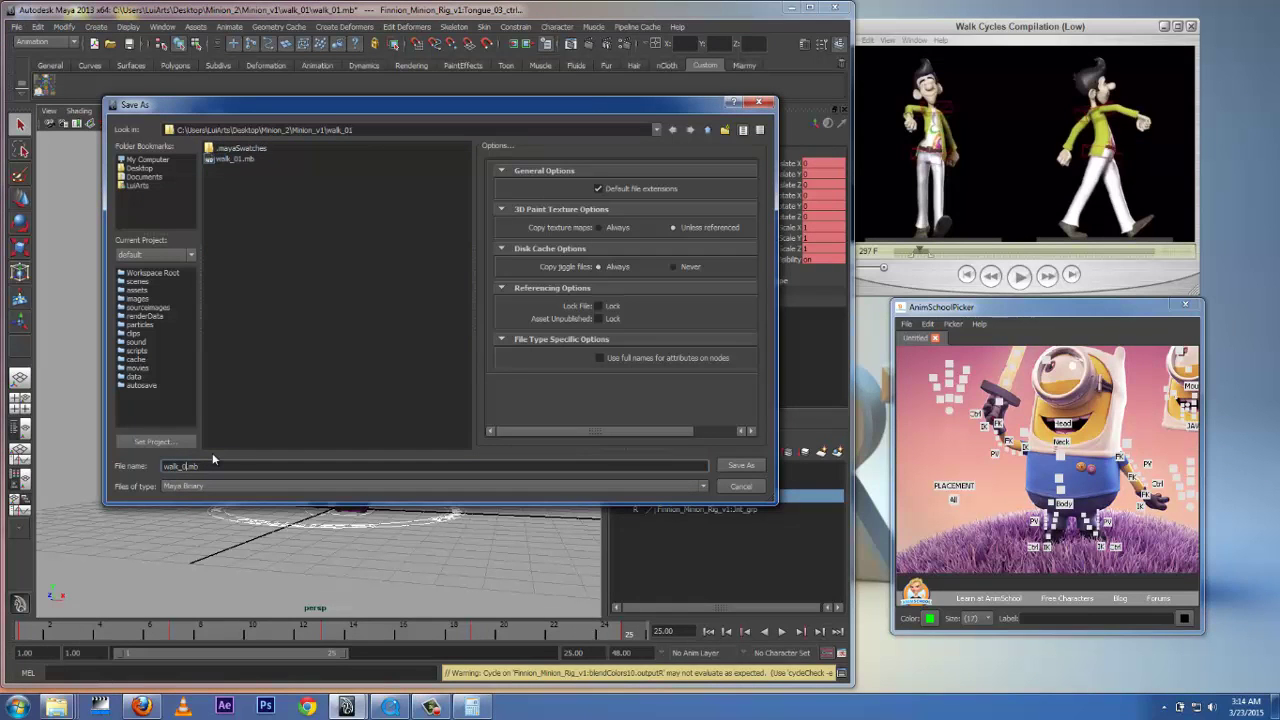
{"action": "type", "text": "2"}
{"action": "left_click", "coordinate": [741, 465]}
Save another incremental version of the scene as walk_03.mb in the walk_01 folder
{"action": "left_click", "coordinate": [19, 27]}
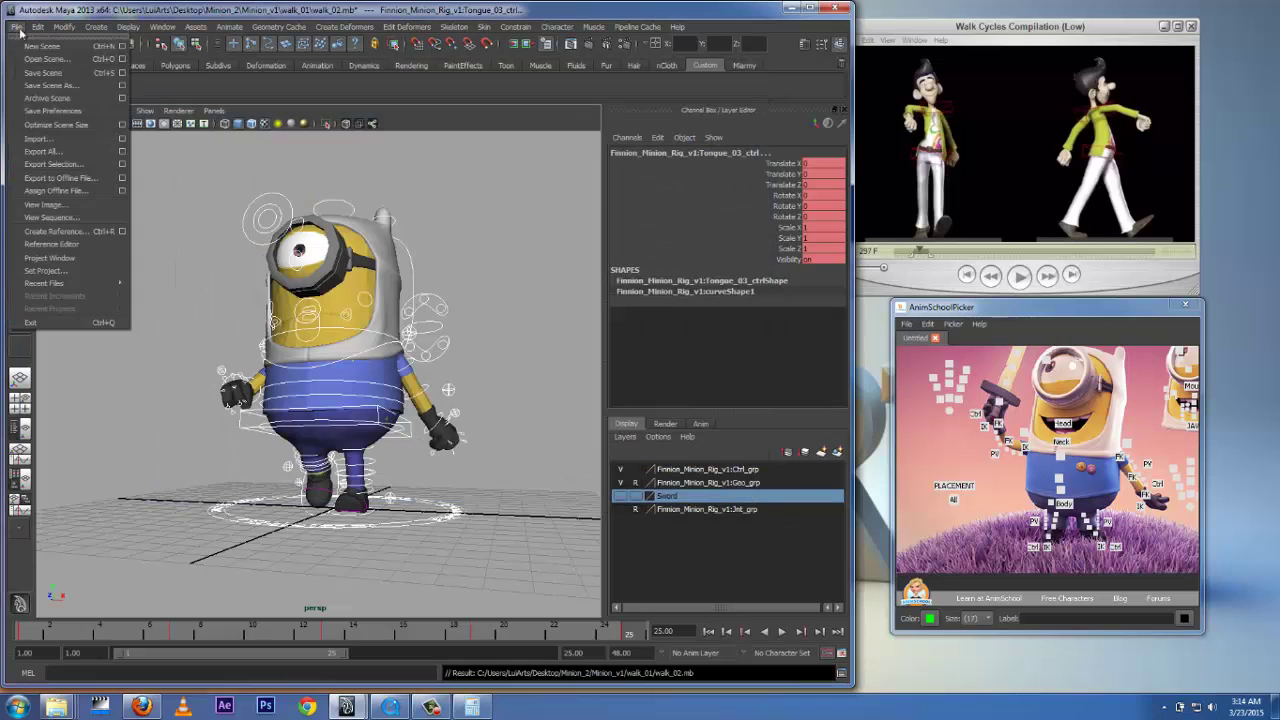
{"action": "left_click", "coordinate": [77, 83]}
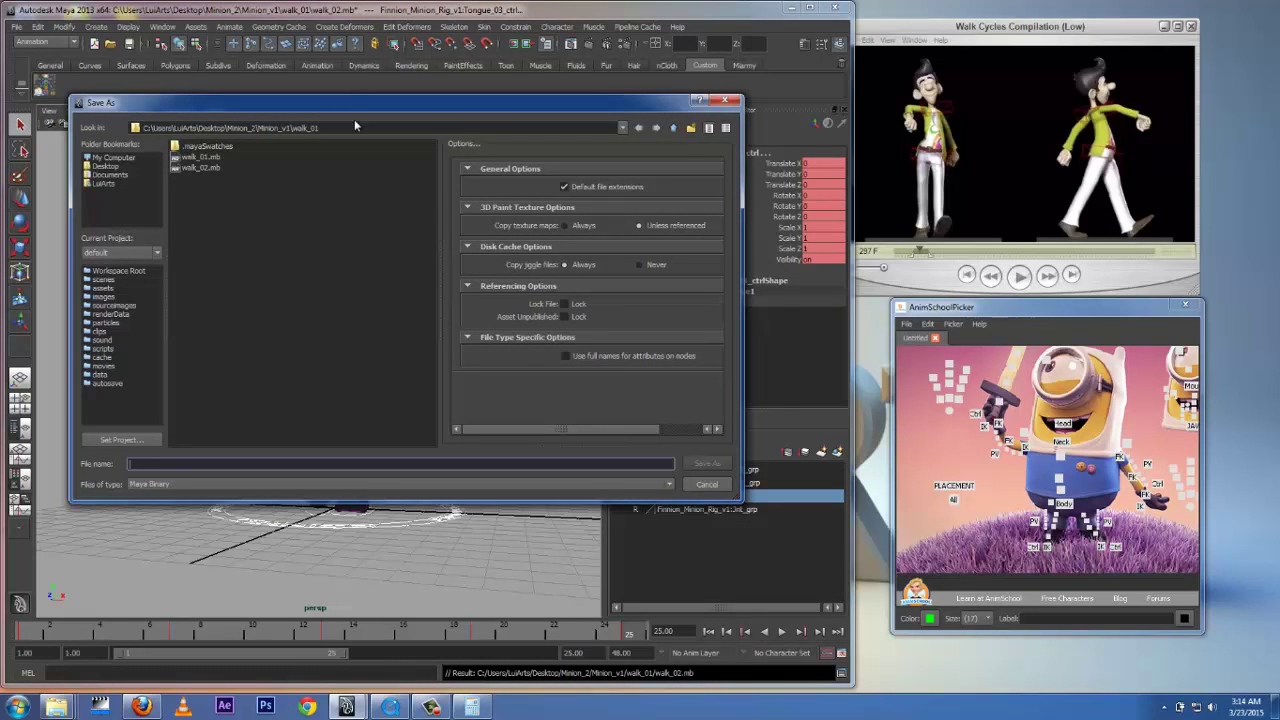
{"action": "mouse_move", "coordinate": [347, 109]}
{"action": "left_mouse_down"}
{"action": "mouse_move", "coordinate": [358, 101]}
{"action": "mouse_move", "coordinate": [348, 96]}
{"action": "left_mouse_up"}
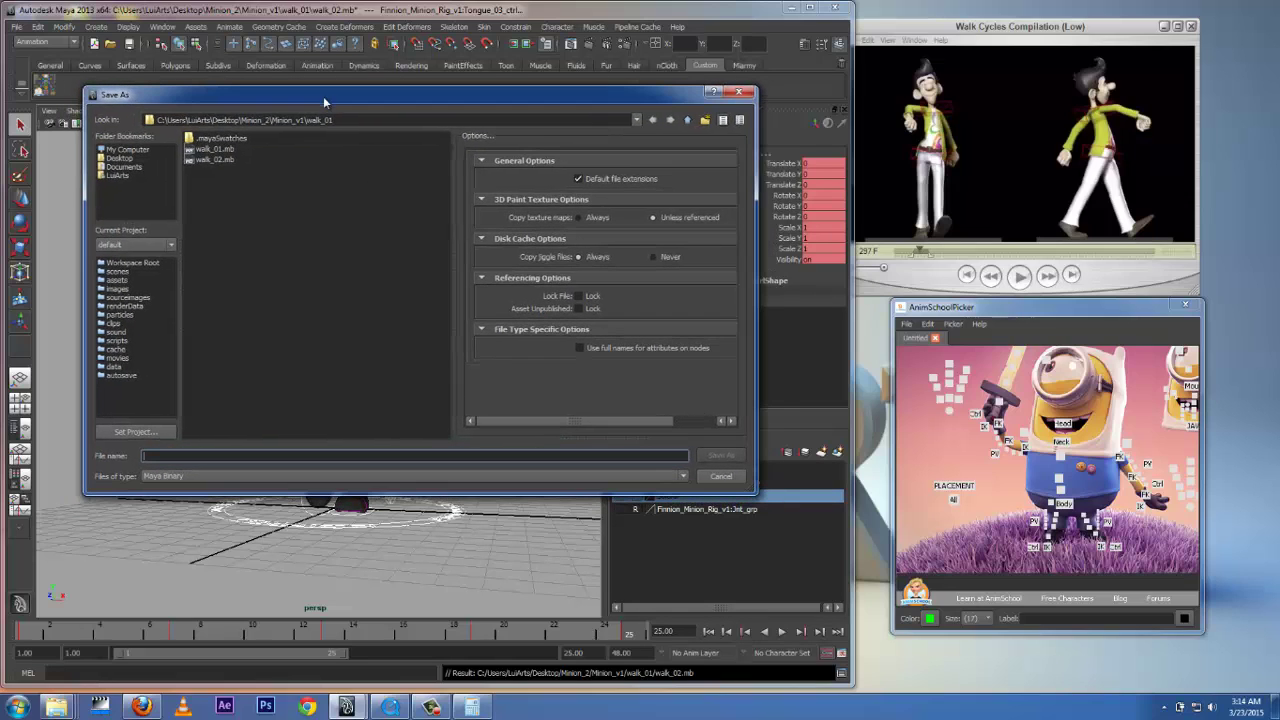
{"action": "left_click", "coordinate": [215, 159]}
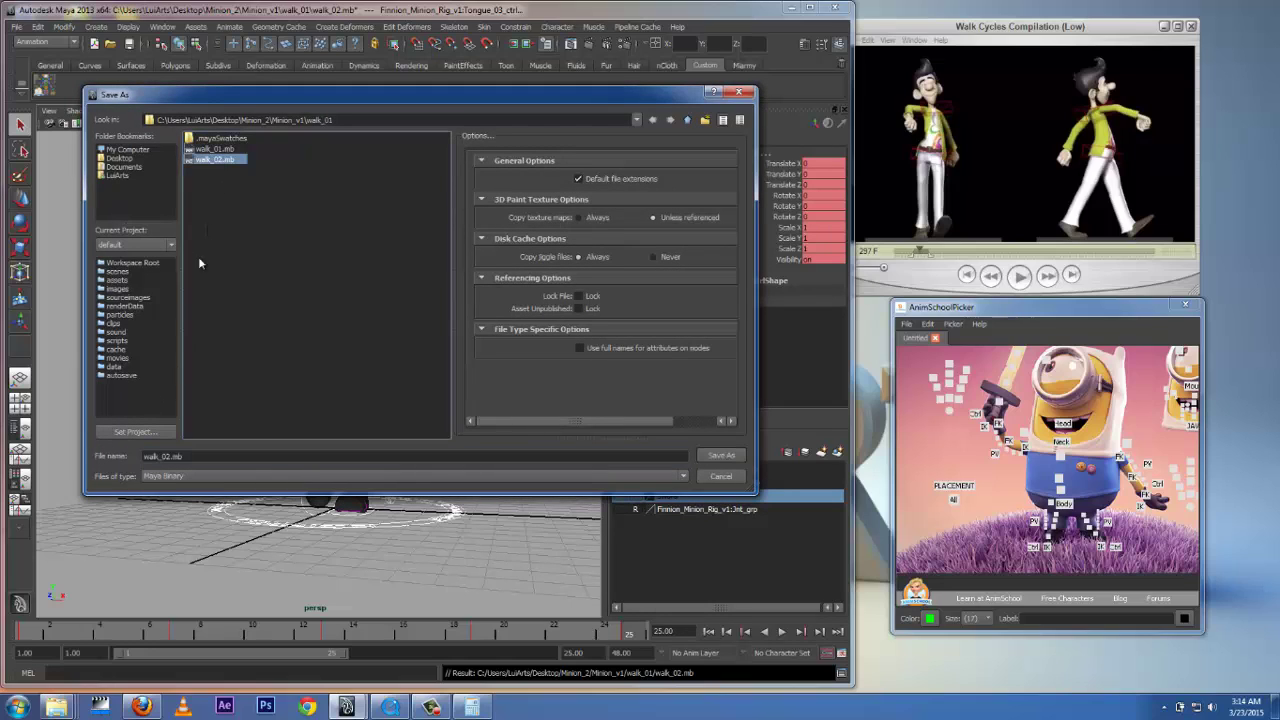
{"action": "left_click", "coordinate": [168, 456]}
{"action": "key", "text": "BackSpace"}
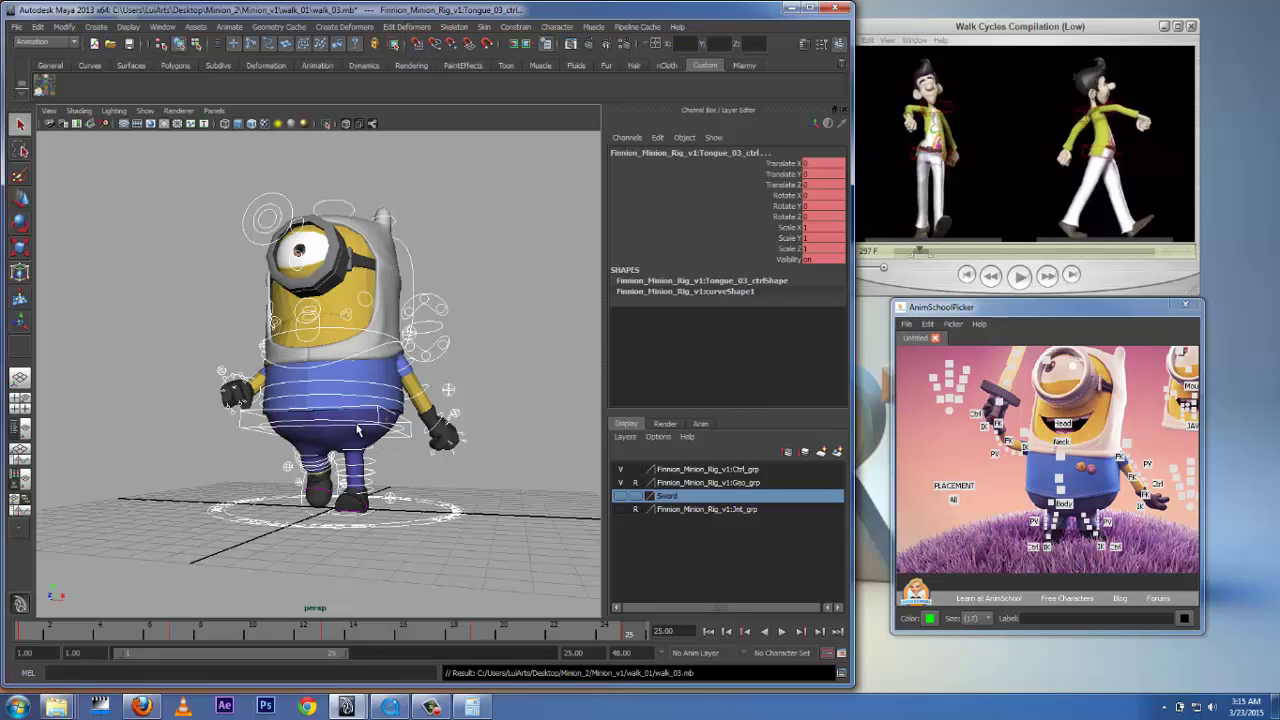
Clear the control selection and examine the minion's feet up close at frame 25
{"action": "left_click_drag", "start_coordinate": [341, 432], "coordinate": [590, 440], "text": "alt"}
{"action": "left_click_drag", "start_coordinate": [420, 381], "coordinate": [275, 378], "text": "alt"}
{"action": "scroll", "coordinate": [400, 459], "scroll_direction": "up", "scroll_amount": 8}
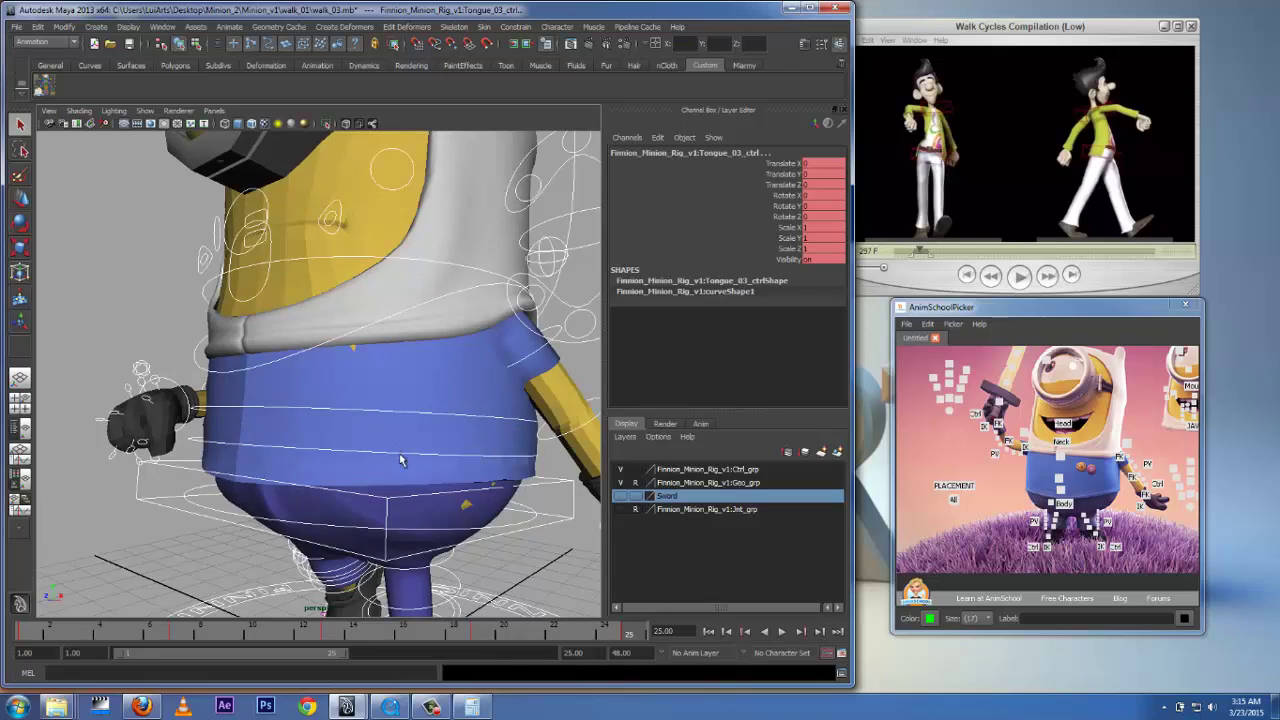
{"action": "middle_click_drag", "start_coordinate": [400, 459], "coordinate": [395, 376], "text": "alt"}
{"action": "scroll", "coordinate": [405, 453], "scroll_direction": "down", "scroll_amount": 4}
{"action": "left_click_drag", "start_coordinate": [401, 561], "coordinate": [434, 551], "text": "alt"}
{"action": "scroll", "coordinate": [434, 551], "scroll_direction": "up", "scroll_amount": 3}
{"action": "middle_click_drag", "start_coordinate": [434, 551], "coordinate": [410, 472], "text": "alt"}
{"action": "left_click_drag", "start_coordinate": [410, 472], "coordinate": [400, 554], "text": "alt"}
{"action": "left_click", "coordinate": [363, 538]}
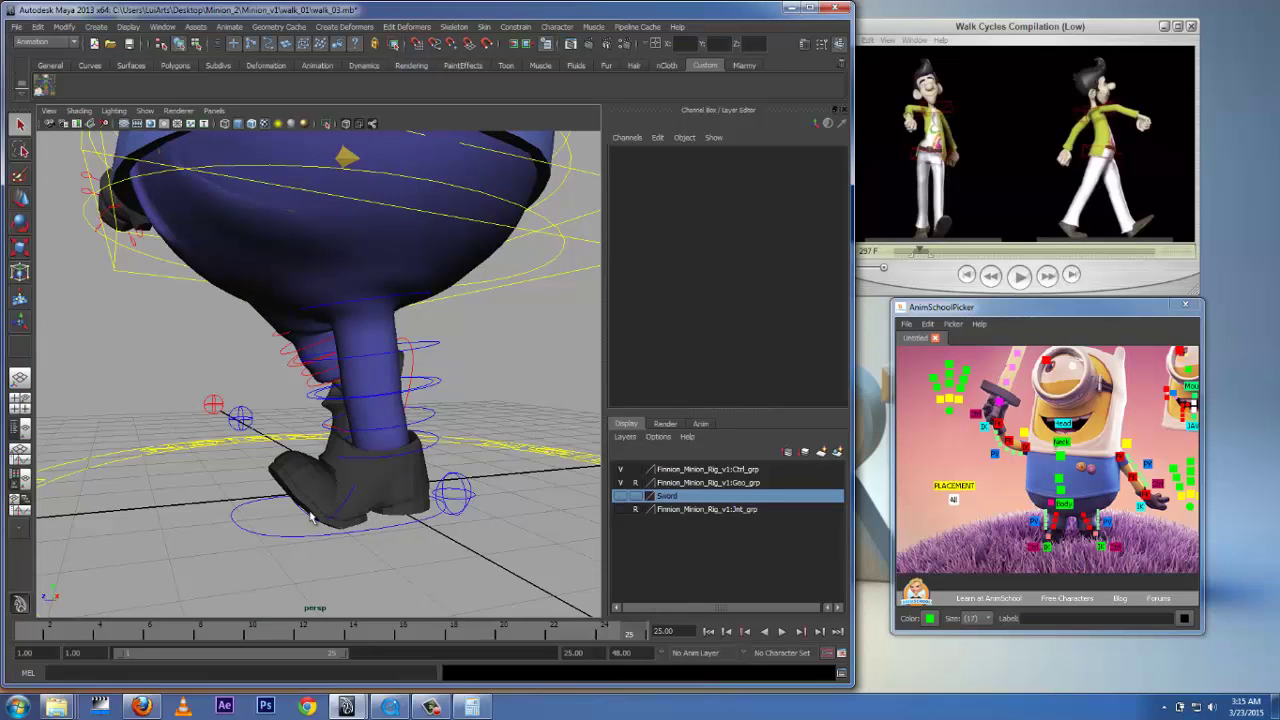
Select the left toe roll control at frame 1, extend the playback range to frame 47, and stretch its frames 1 to 7 to end at frame 37
{"action": "left_click", "coordinate": [38, 636]}
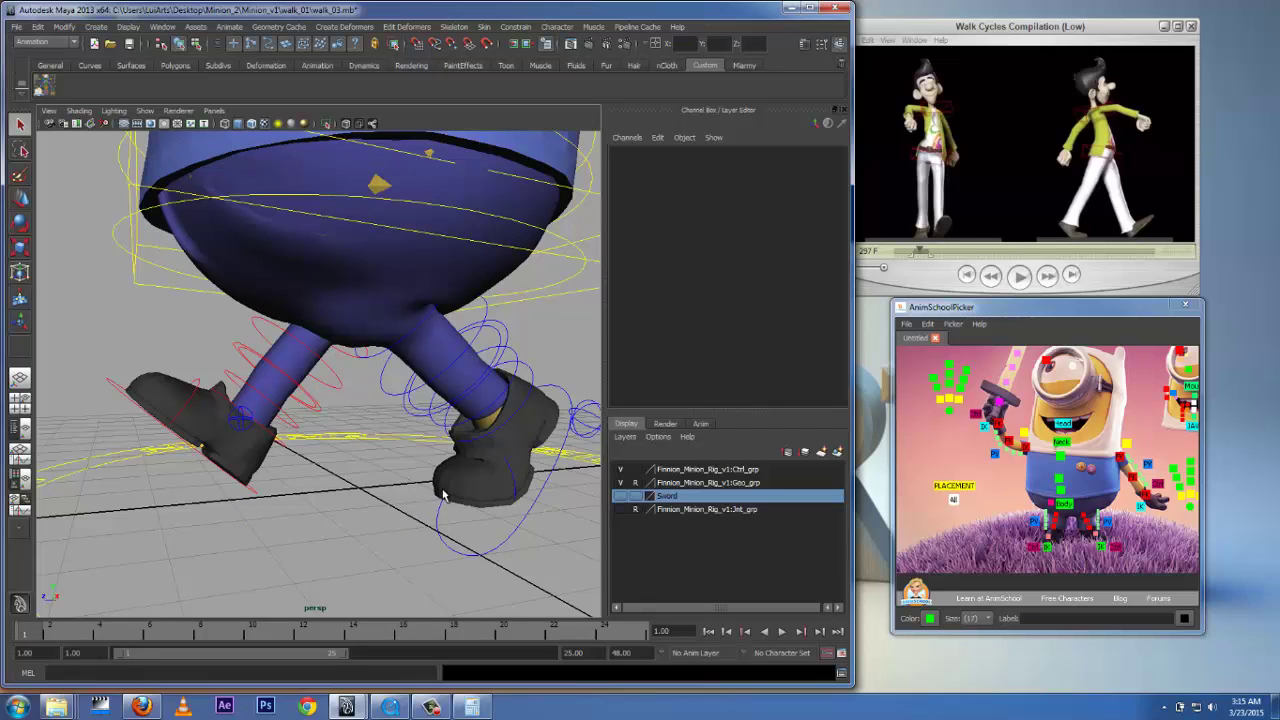
{"action": "left_click", "coordinate": [511, 488]}
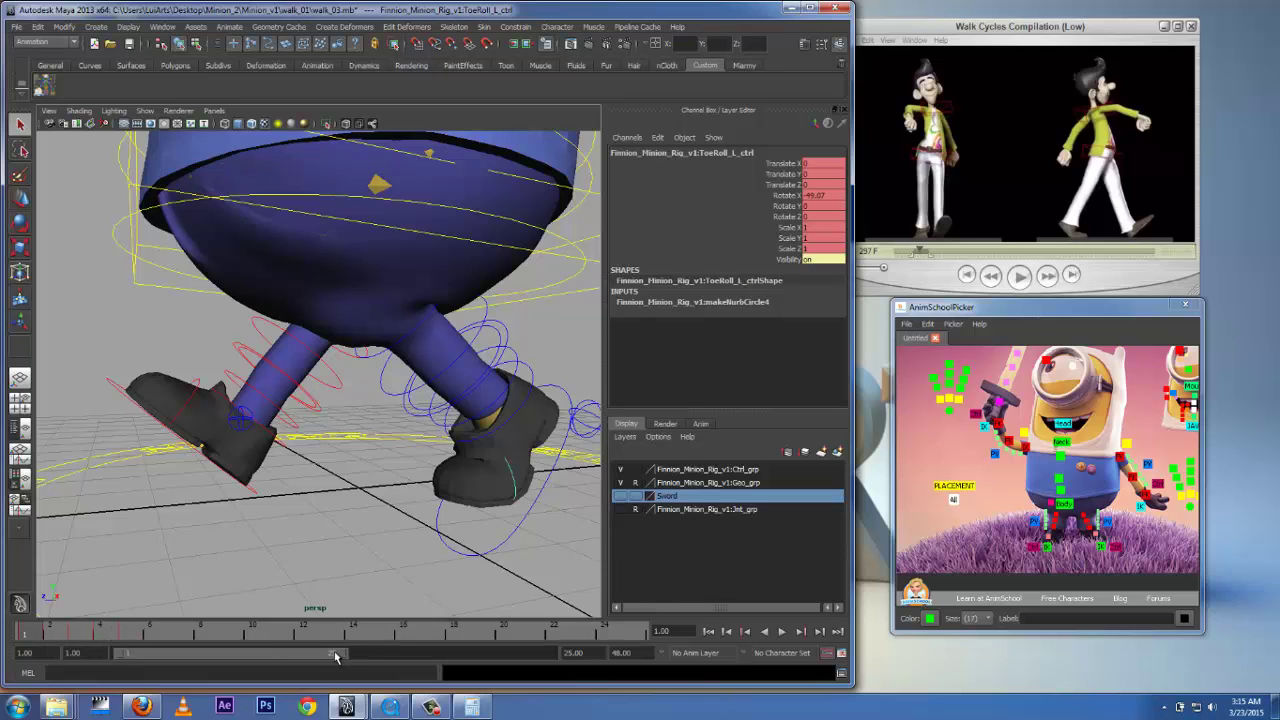
{"action": "left_click_drag", "start_coordinate": [342, 655], "coordinate": [546, 654]}
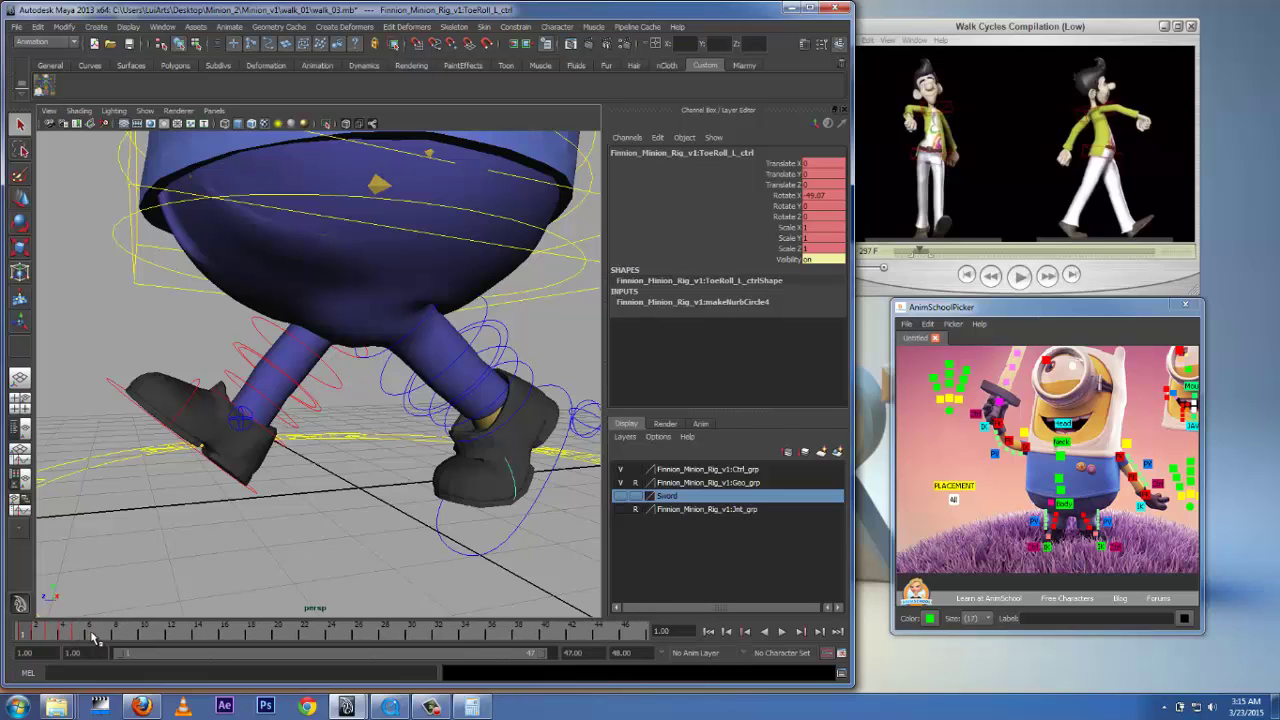
{"action": "left_click_drag", "start_coordinate": [92, 636], "coordinate": [6, 628], "text": "shift"}
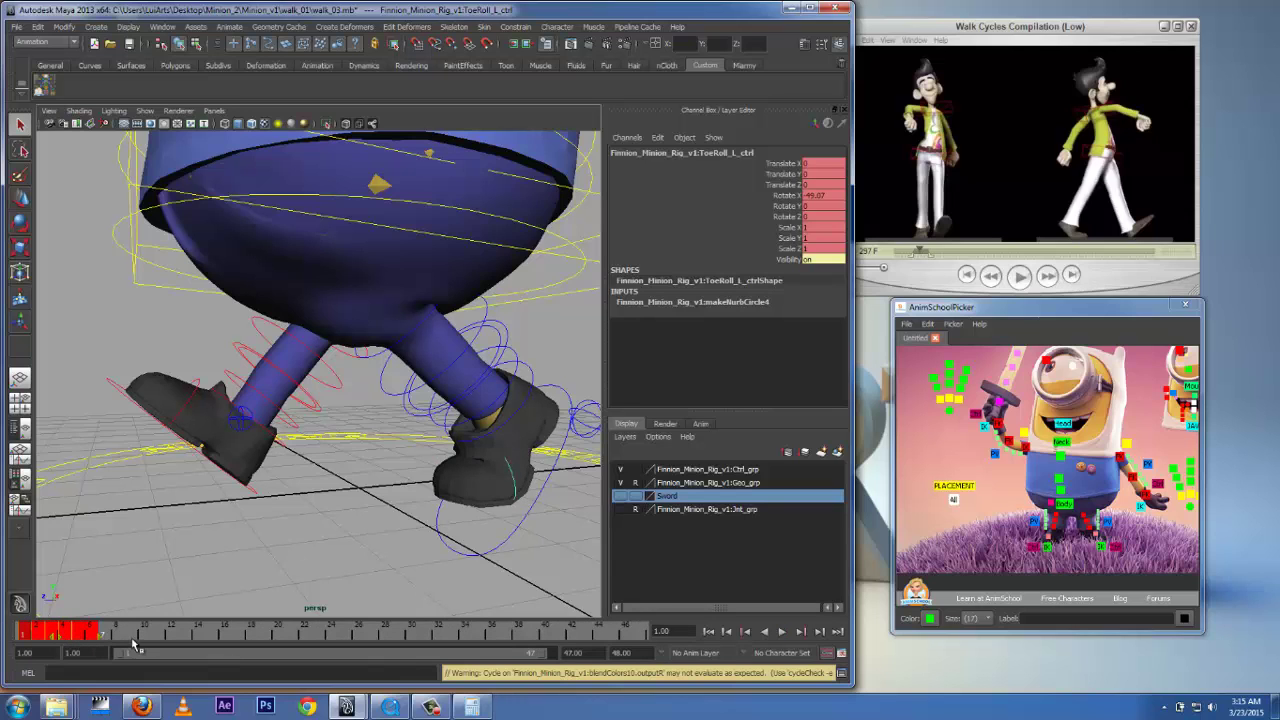
{"action": "left_click_drag", "start_coordinate": [102, 641], "coordinate": [505, 637], "text": "shift"}
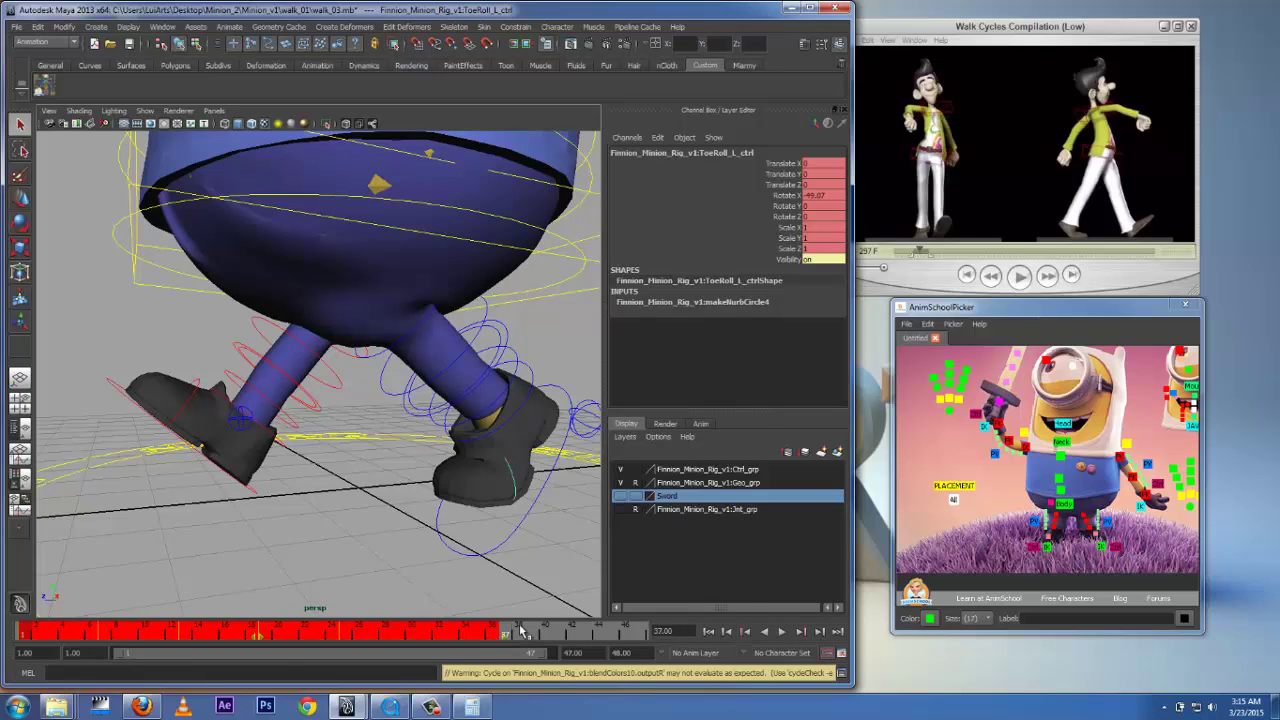
{"action": "left_click", "coordinate": [345, 636]}
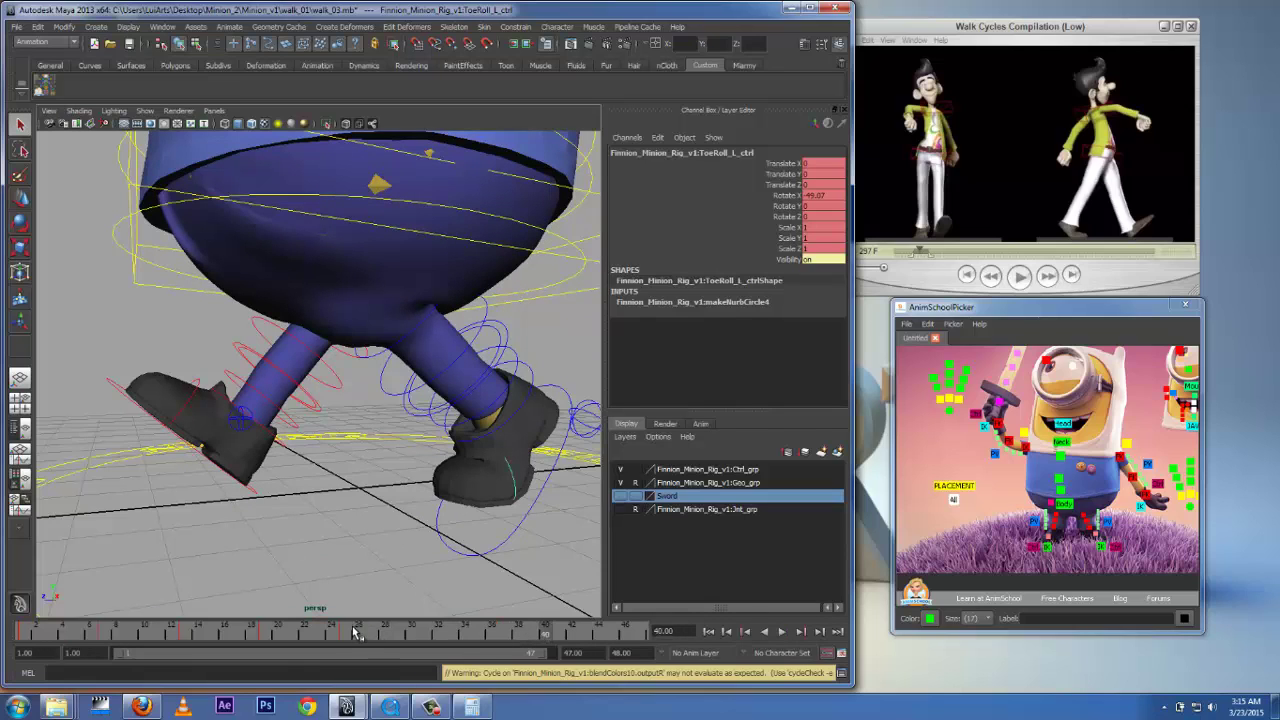
{"action": "left_click_drag", "start_coordinate": [348, 636], "coordinate": [20, 638]}
Save the scene, shorten the playback range to end at frame 25, and go to frame 25
{"action": "key", "text": "ctrl+s"}
{"action": "left_click_drag", "start_coordinate": [542, 654], "coordinate": [335, 657]}
{"action": "left_click", "coordinate": [621, 637]}
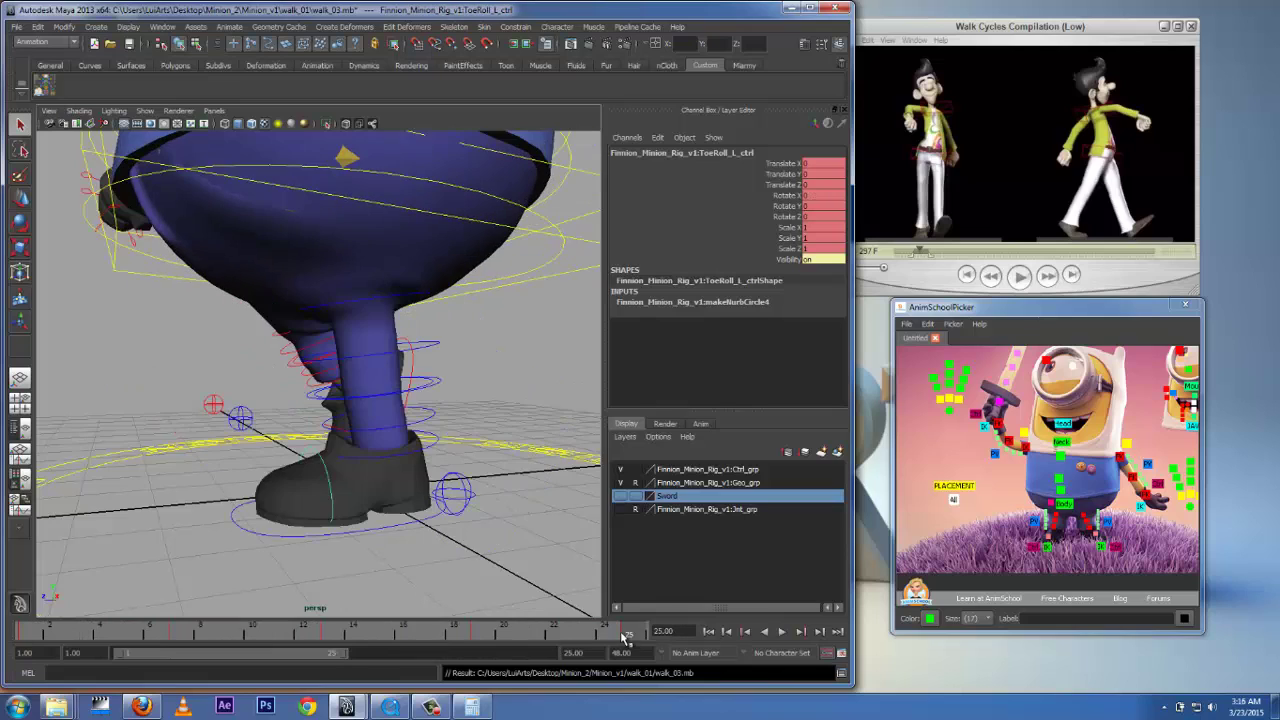
Examine the whole minion from the front at frame 25 and return to the start of the timeline
{"action": "key", "text": "f"}
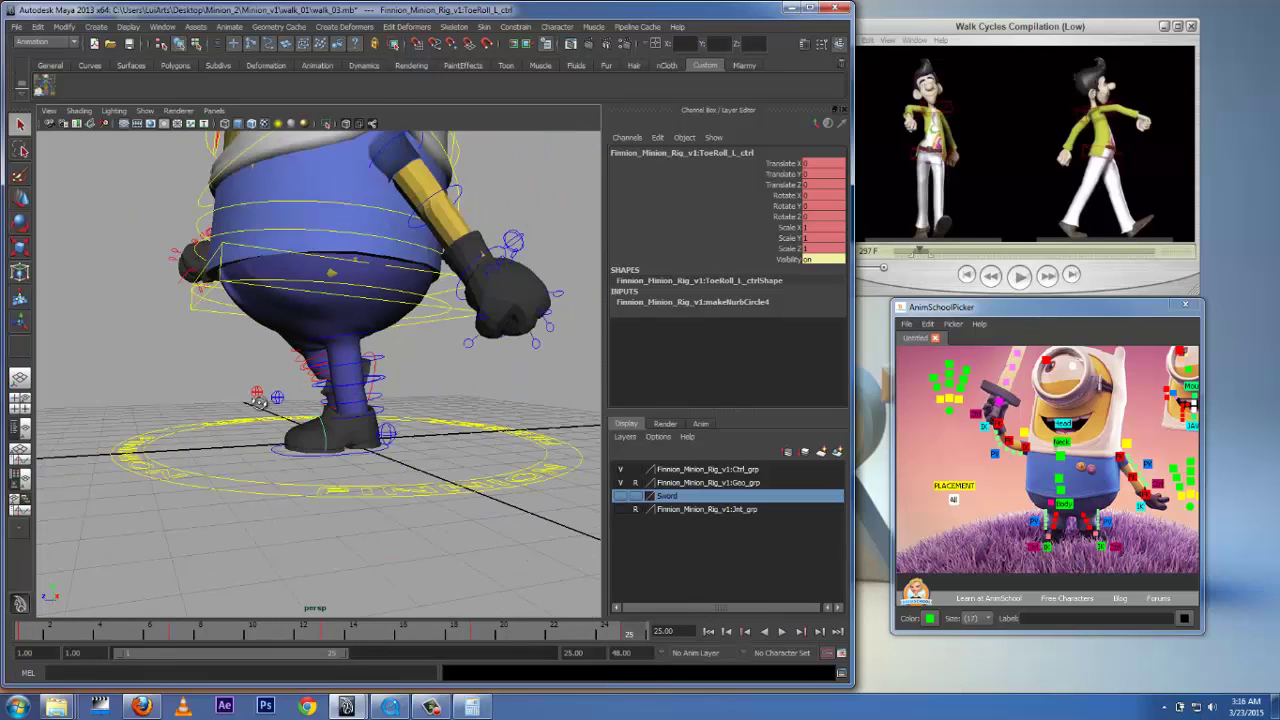
{"action": "left_click_drag", "start_coordinate": [260, 403], "coordinate": [434, 423], "text": "alt"}
{"action": "scroll", "coordinate": [434, 294], "scroll_direction": "up", "scroll_amount": 2}
{"action": "middle_click_drag", "start_coordinate": [434, 294], "coordinate": [426, 357], "text": "alt"}
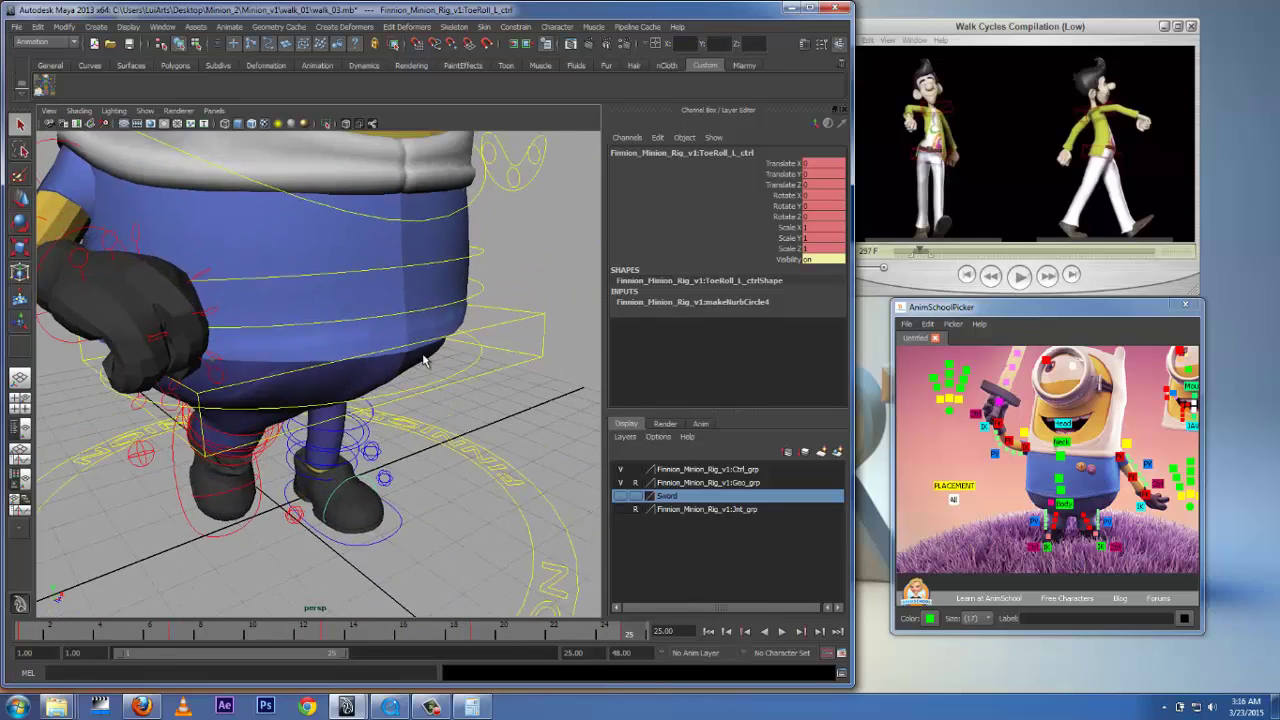
{"action": "scroll", "coordinate": [424, 362], "scroll_direction": "down", "scroll_amount": 6}
{"action": "left_click_drag", "start_coordinate": [409, 399], "coordinate": [352, 390], "text": "alt"}
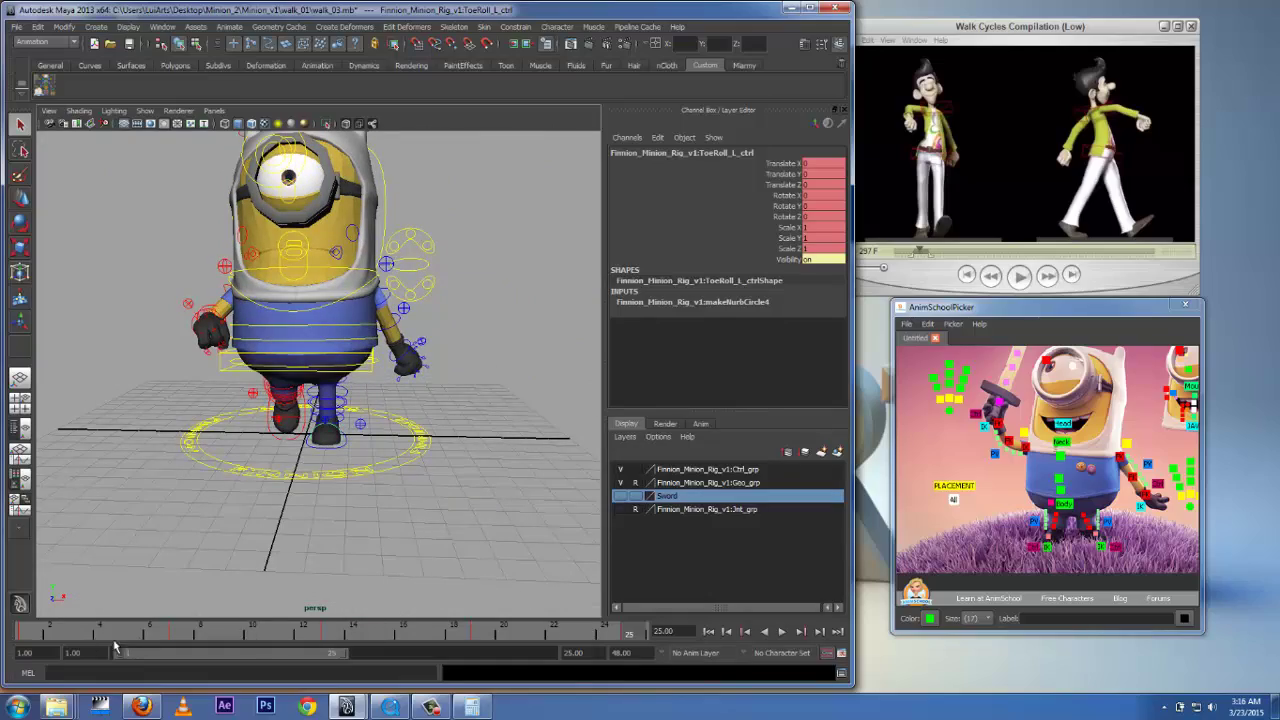
{"action": "left_click", "coordinate": [28, 635]}
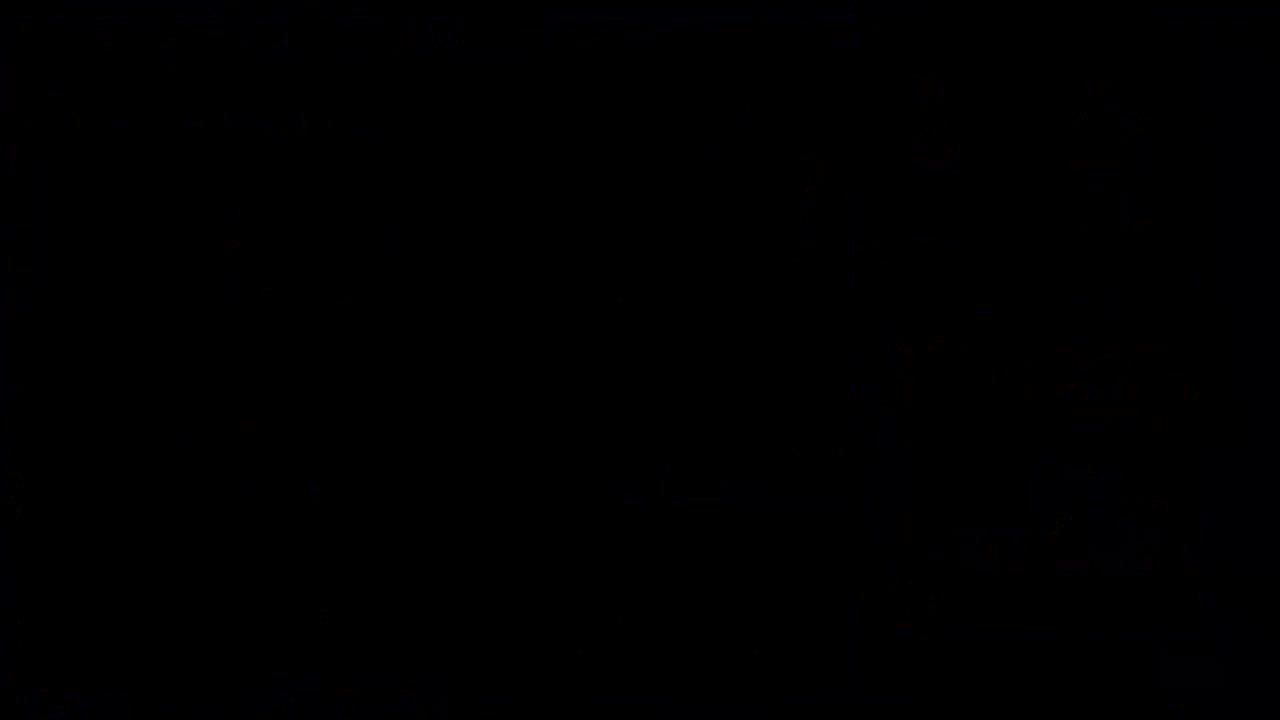